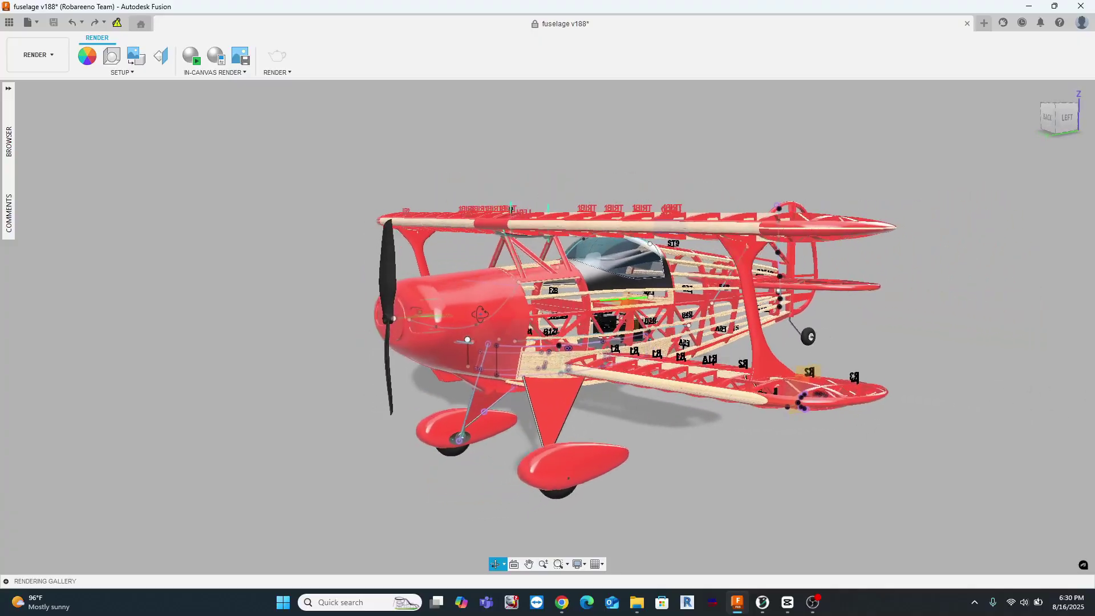
middle_click_drag(483, 313, 518, 312, "shift")
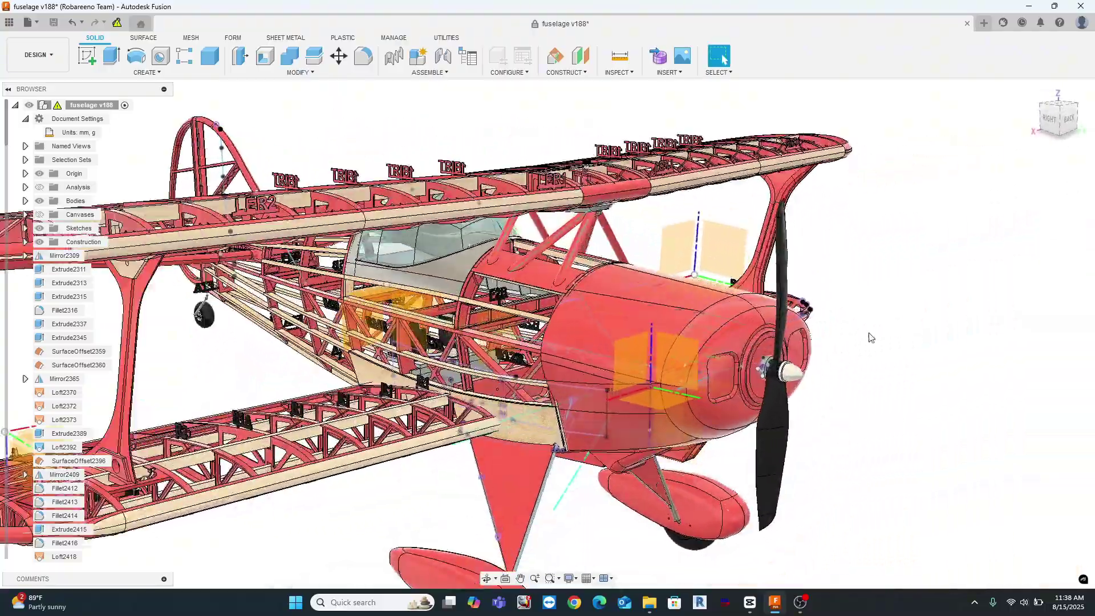
Hide the side cowl and the nose bowl to expose the motor and its mount.
middle_click_drag(804, 356, 824, 370, "shift")
left_click(592, 333)
left_click(623, 446)
key("v")
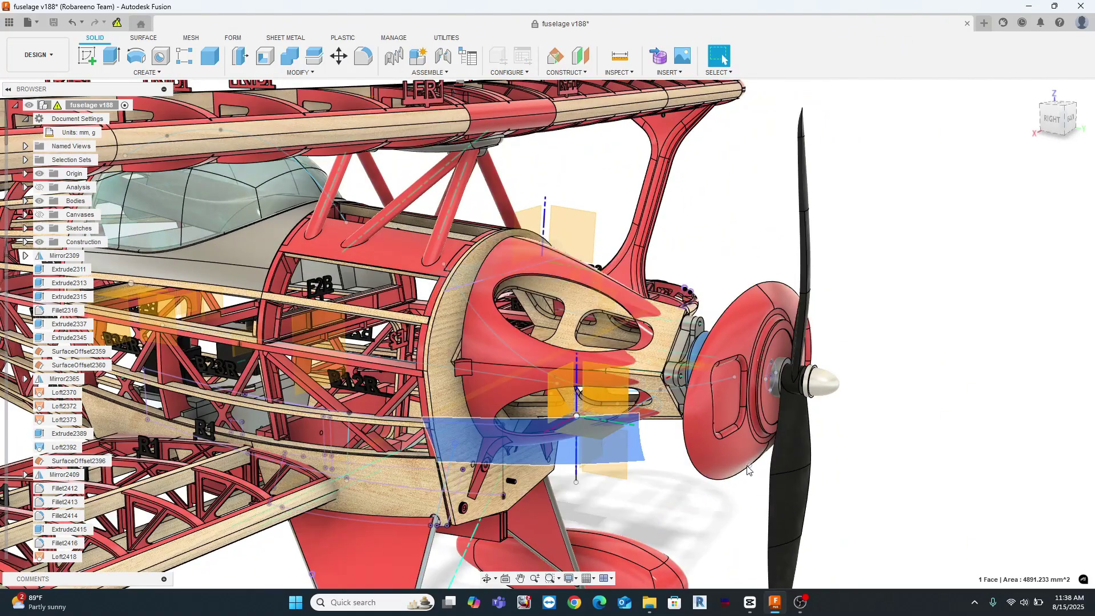
left_click(738, 465)
key("v")
middle_click_drag(894, 444, 904, 402, "shift")
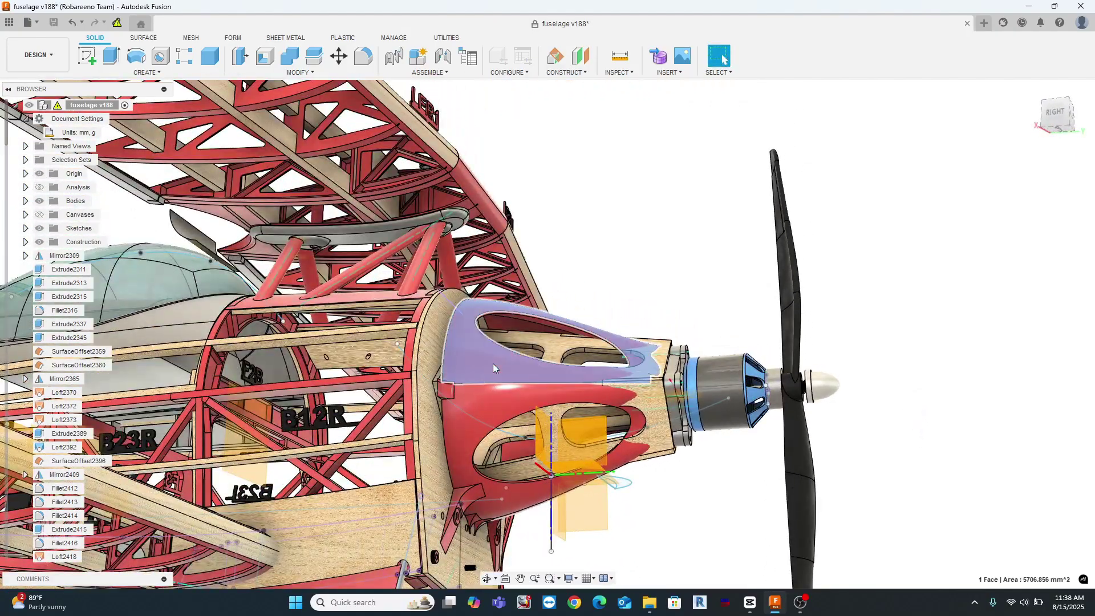
Isolate the MOTORMOUNTMAIN (1) component to examine it on its own, and bring back the full assembly.
right_click(493, 368)
left_click(482, 522)
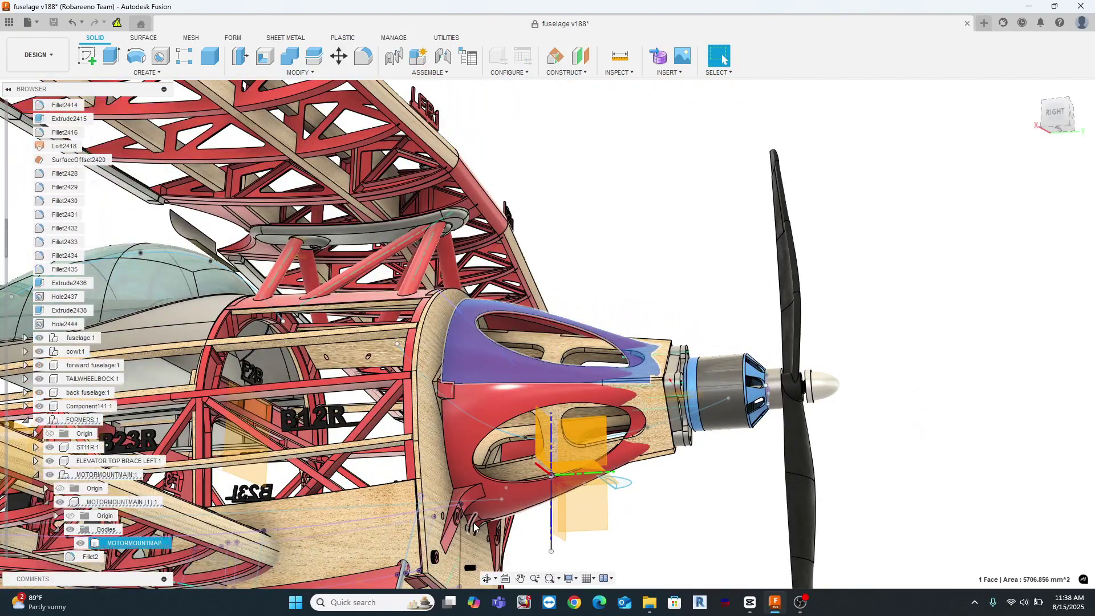
right_click(112, 507)
left_click(143, 488)
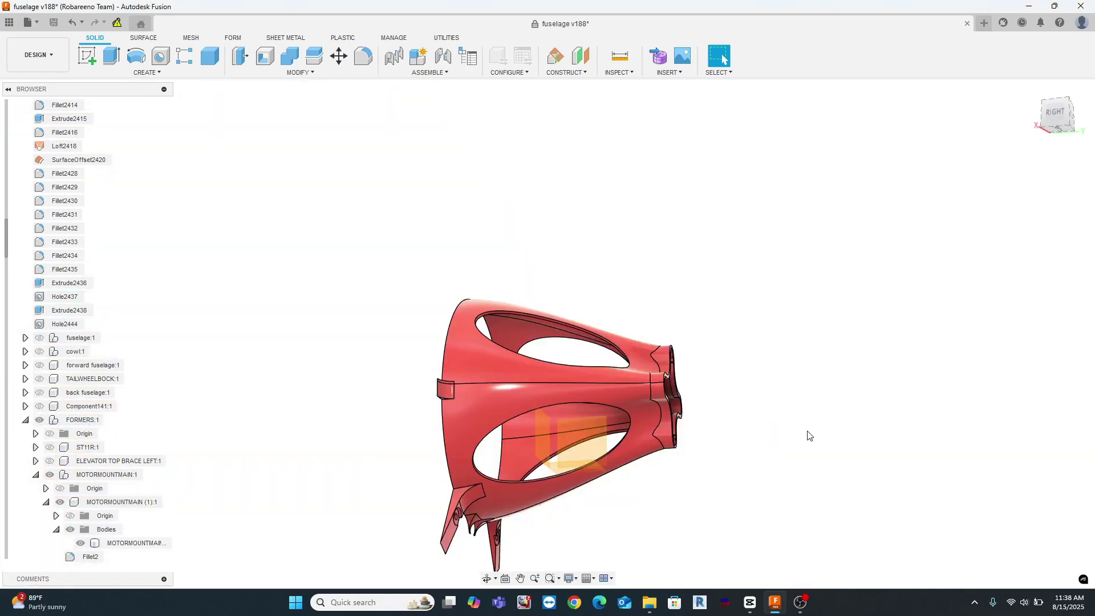
middle_click_drag(780, 465, 815, 405, "shift")
key("ctrl+z")
Delete the MOTORMOUNTMAIN (1) component that covers the wooden mount box.
left_click(498, 307)
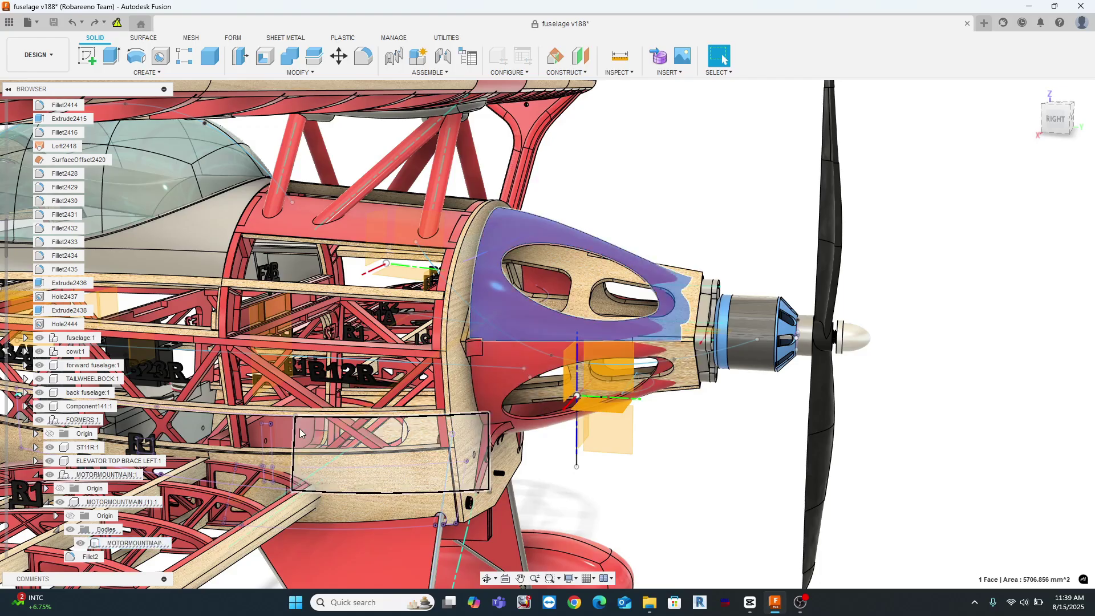
right_click(125, 502)
left_click(147, 378)
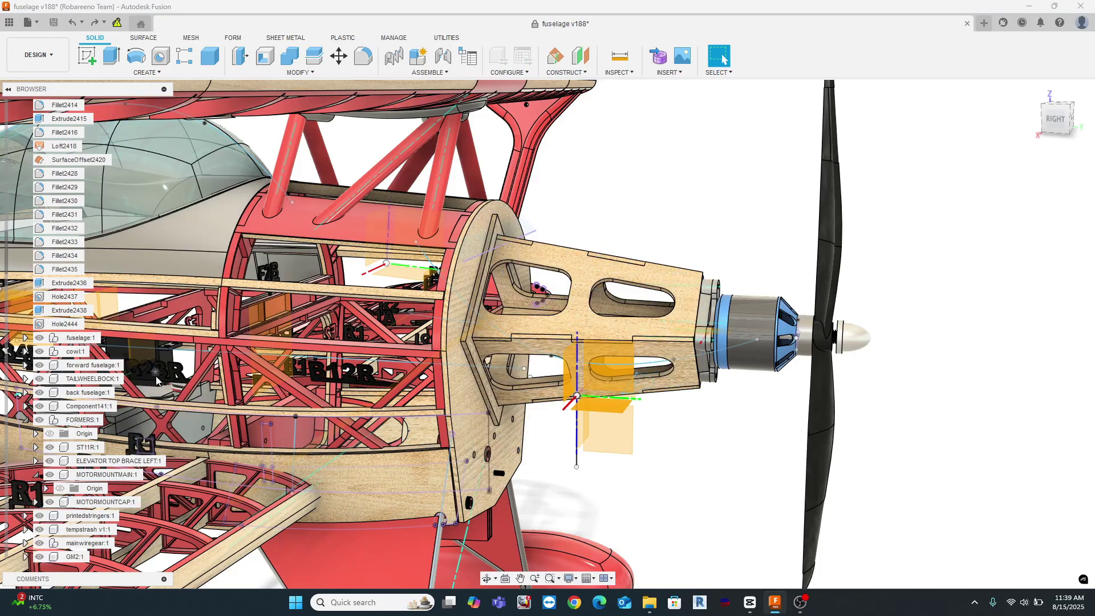
Insert the eflight 60 v2 motor from the Motors project into the fuselage design.
middle_click_drag(825, 211, 759, 182, "shift")
left_click(9, 23)
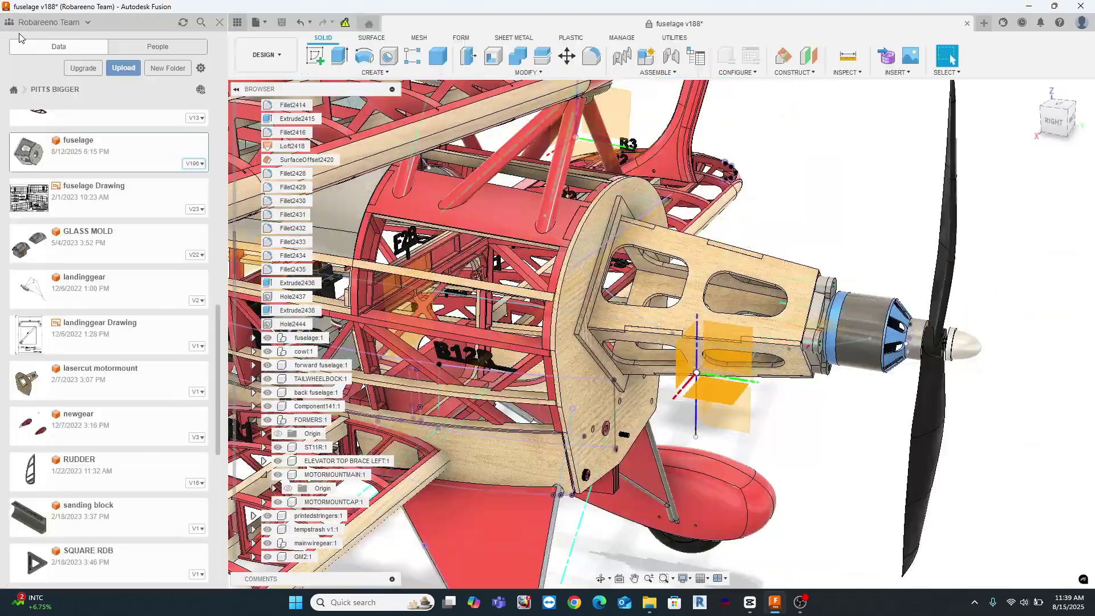
left_click(10, 99)
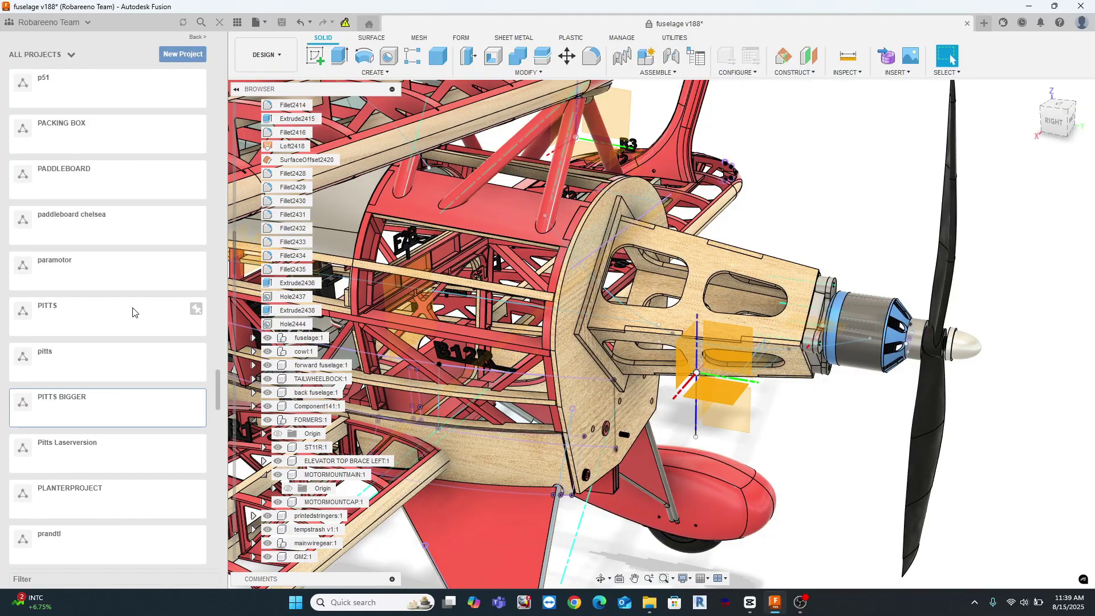
left_click(133, 311)
scroll(790, 383, "up", 8)
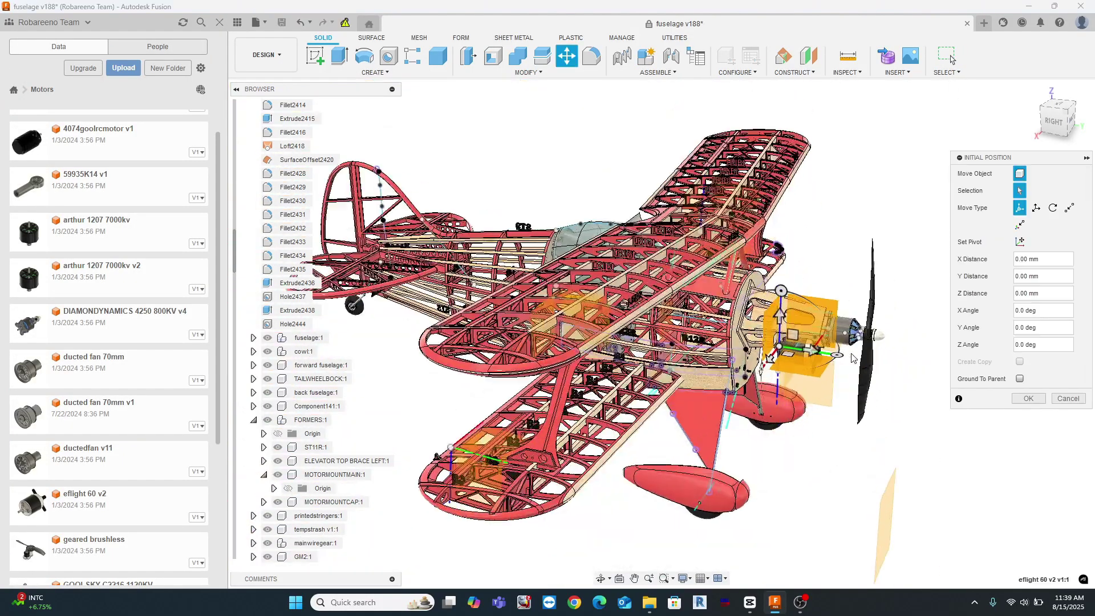
Position the inserted motor just below the existing one at the front of the mount and accept its placement.
left_click_drag(856, 364, 858, 364)
middle_click_drag(858, 364, 711, 372, "shift")
left_click(1050, 122)
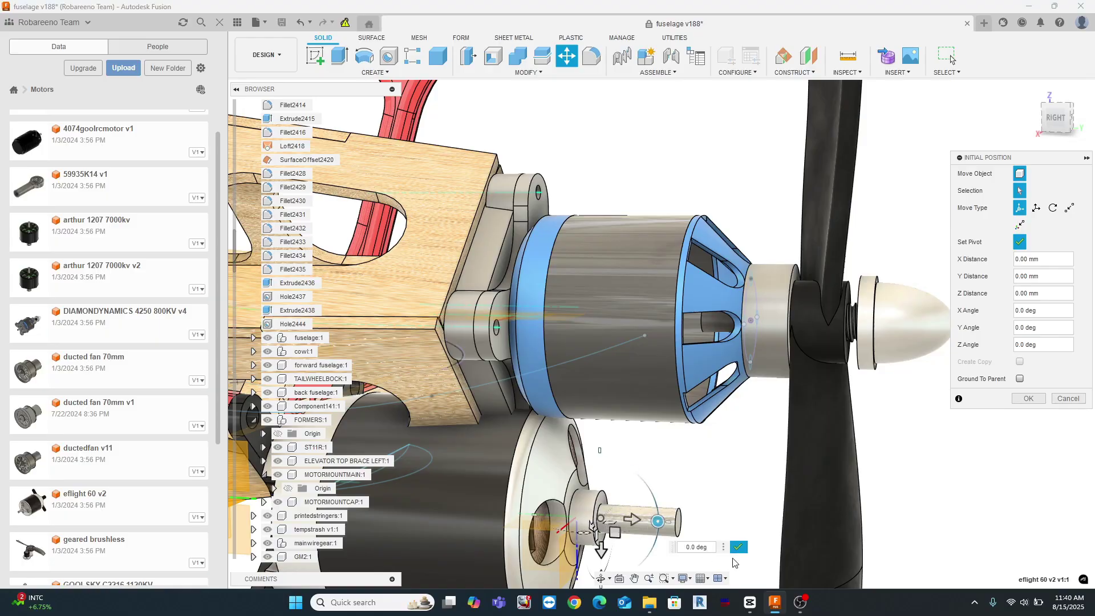
left_click_drag(632, 520, 723, 525)
scroll(804, 289, "up", 6)
left_click(746, 244)
scroll(698, 259, "down", 7)
left_click(1028, 399)
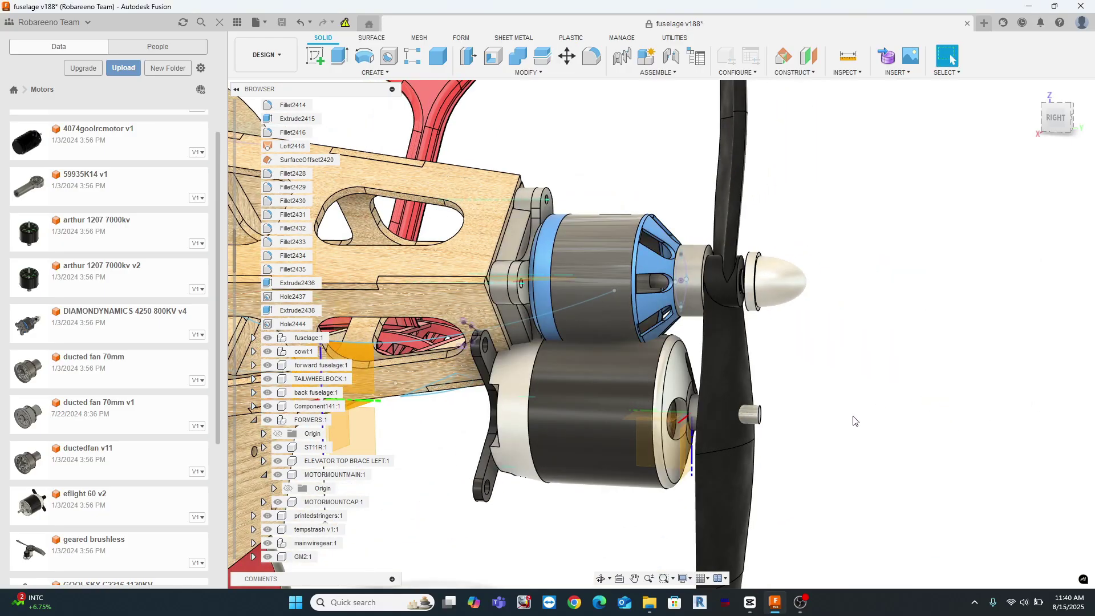
Delete the DIAMONDDYNAMICS 4250 800KV v4 motor from the assembly.
scroll(846, 425, "down", 5)
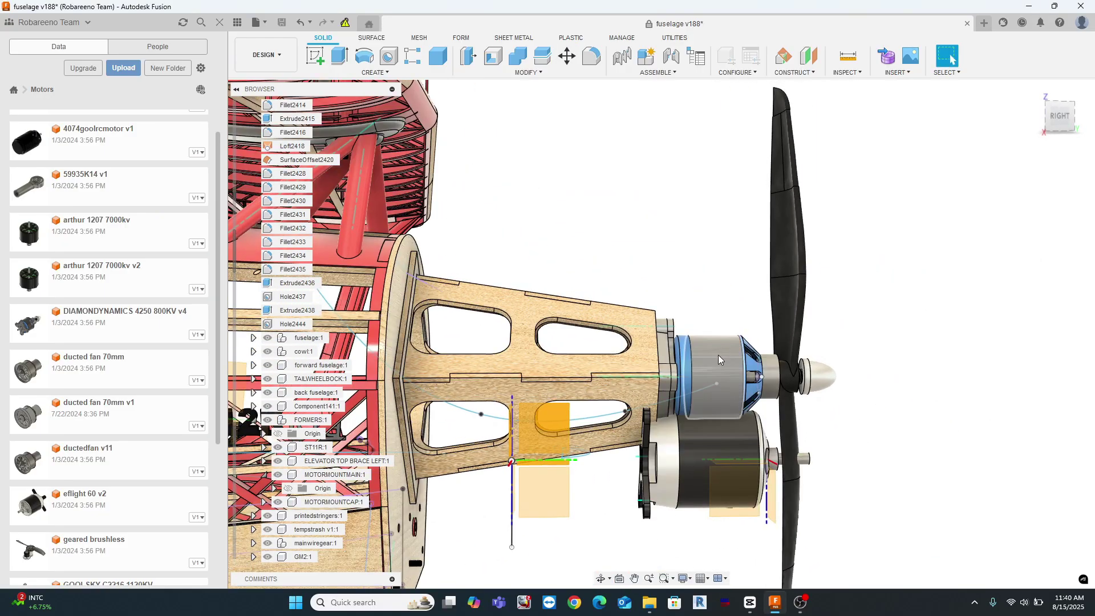
left_click(717, 354)
right_click(327, 459)
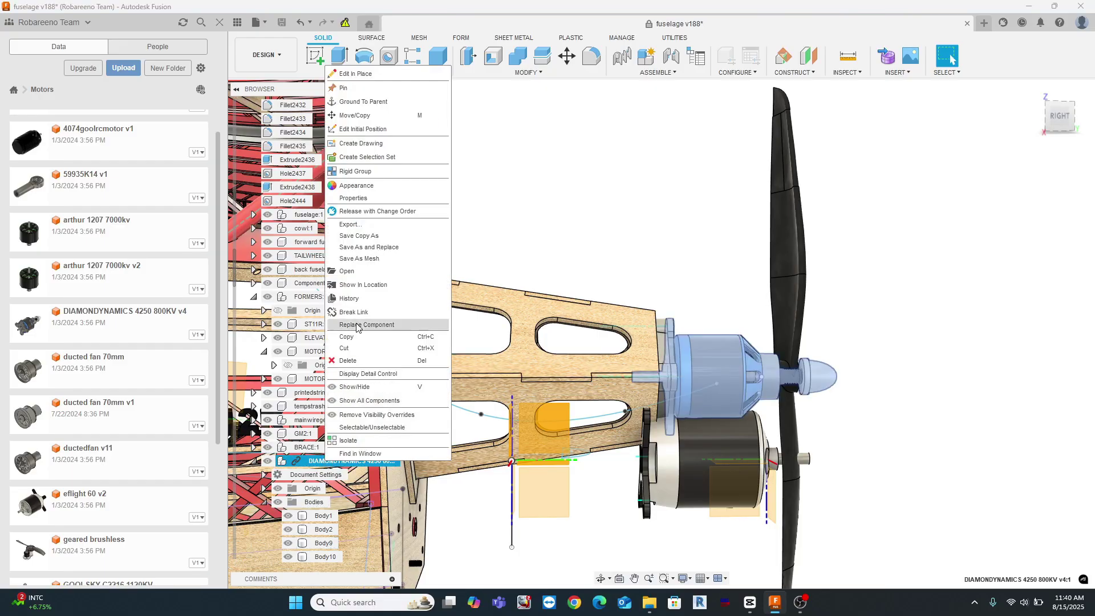
left_click(347, 361)
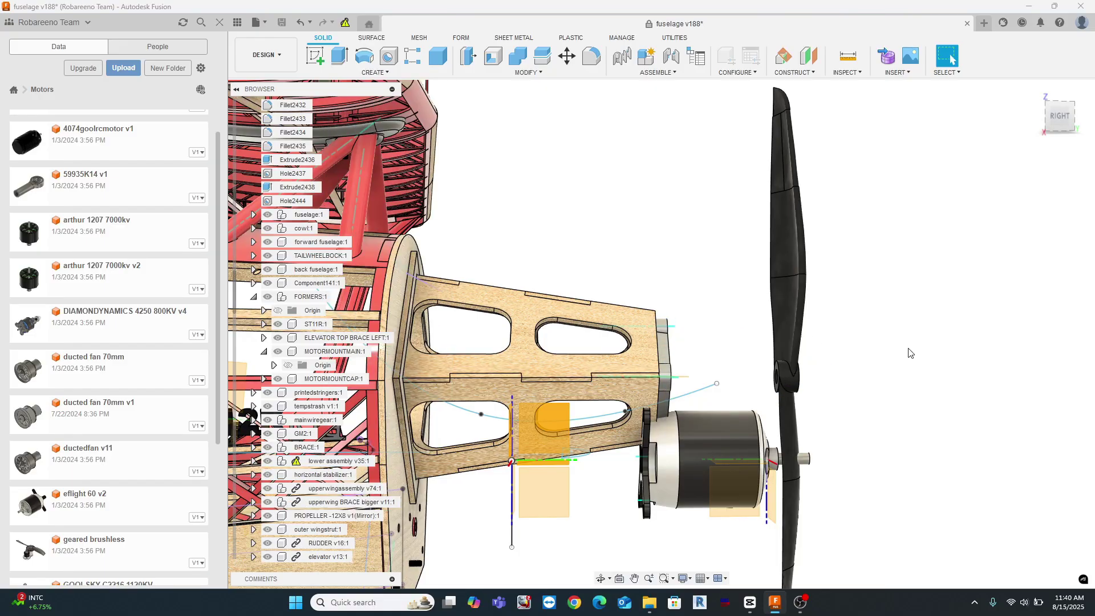
Remove the propeller from the front of the airplane.
middle_click_drag(911, 353, 859, 384, "shift")
scroll(783, 369, "up", 3)
right_click(779, 361)
left_click(903, 360)
Delete the MOUNTTOMOTOR body from the front end of the wooden mount box.
scroll(619, 331, "up", 3)
right_click(619, 322)
left_click(608, 509)
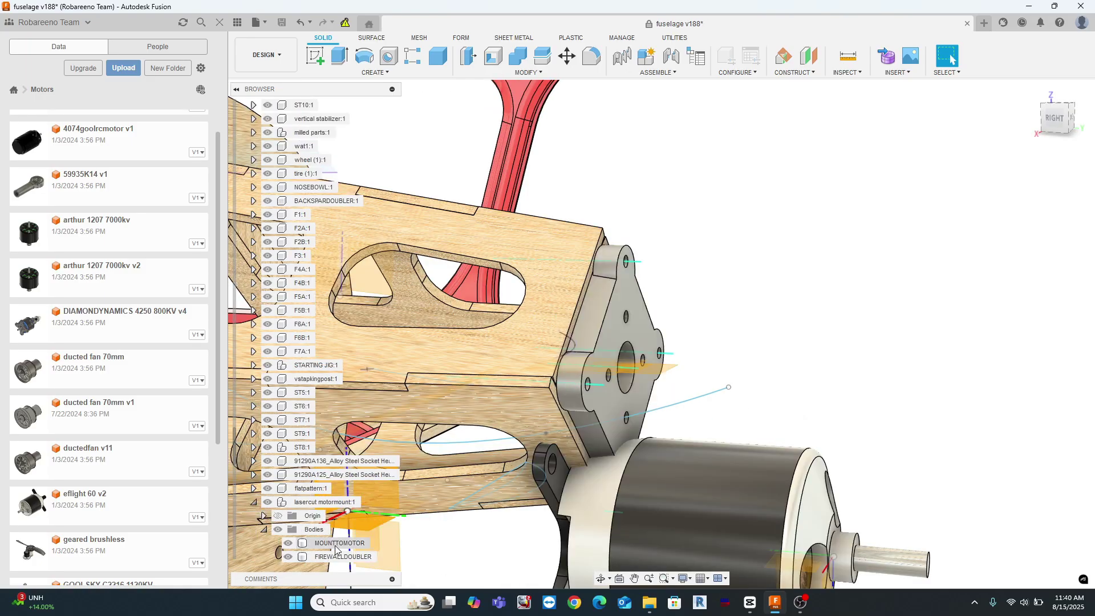
left_click(335, 544)
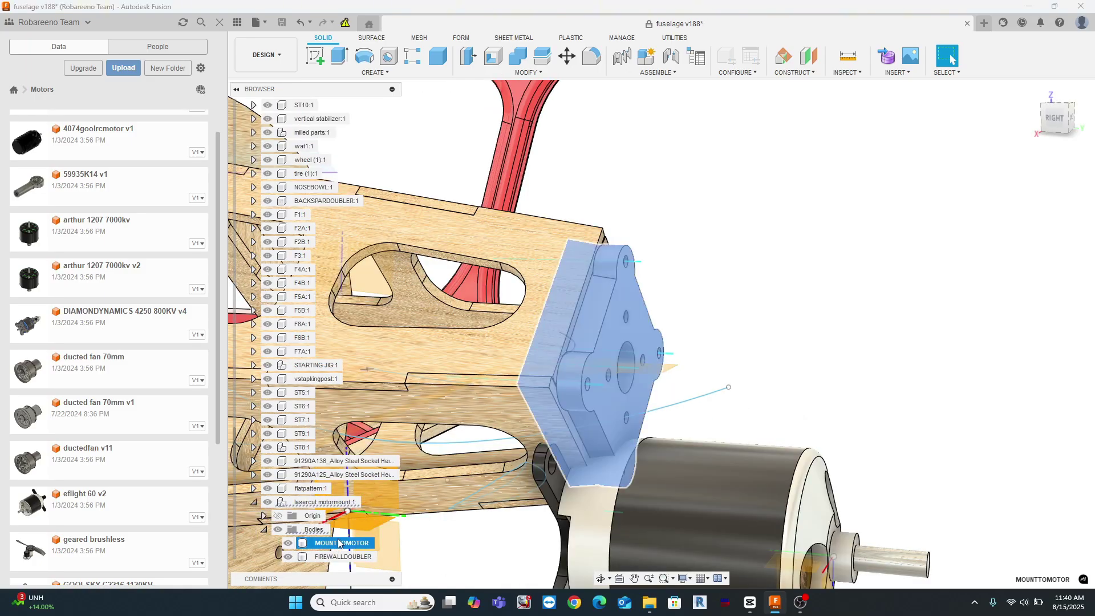
right_click(338, 542)
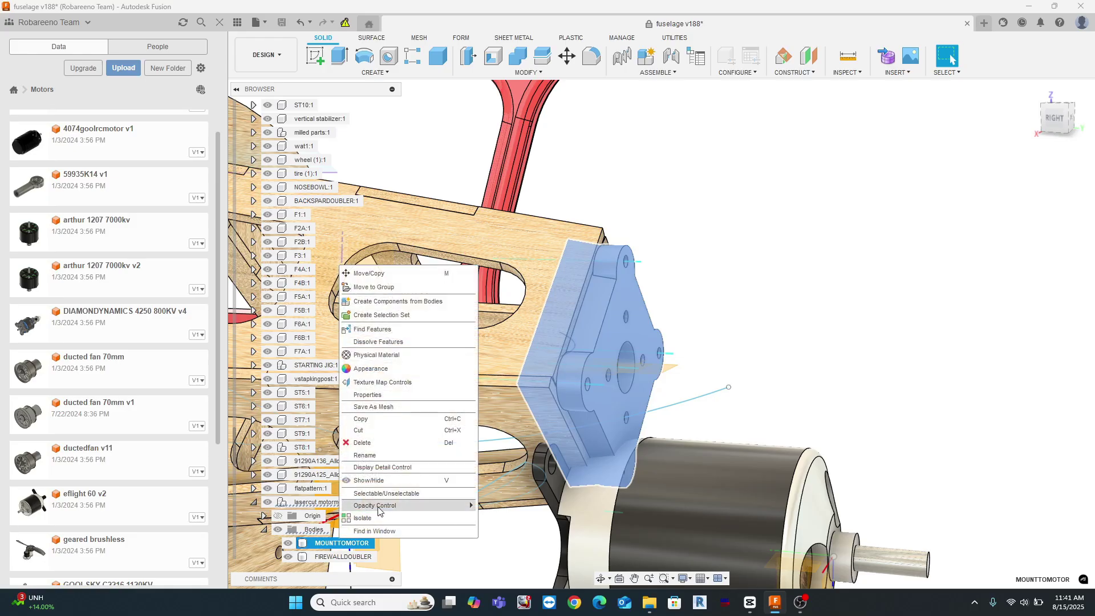
left_click(365, 443)
Move the eflight 60 v2 motor up so that it sits centred against the front of the wooden mount box.
middle_click_drag(818, 423, 849, 411, "shift")
scroll(850, 410, "down", 3)
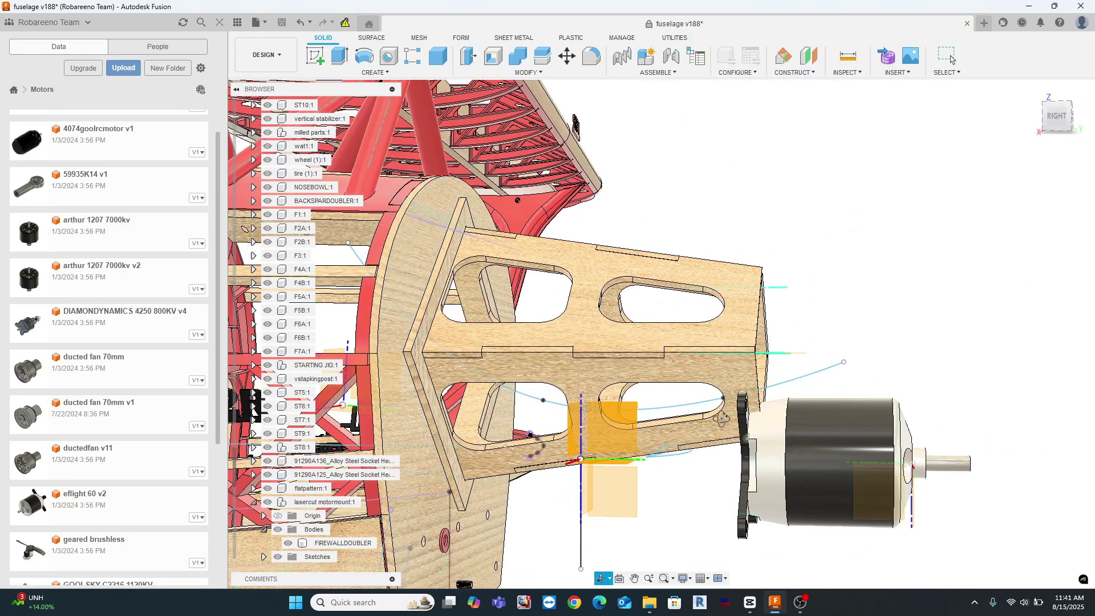
middle_click_drag(861, 353, 913, 307, "shift")
right_click(826, 419)
left_click(798, 533)
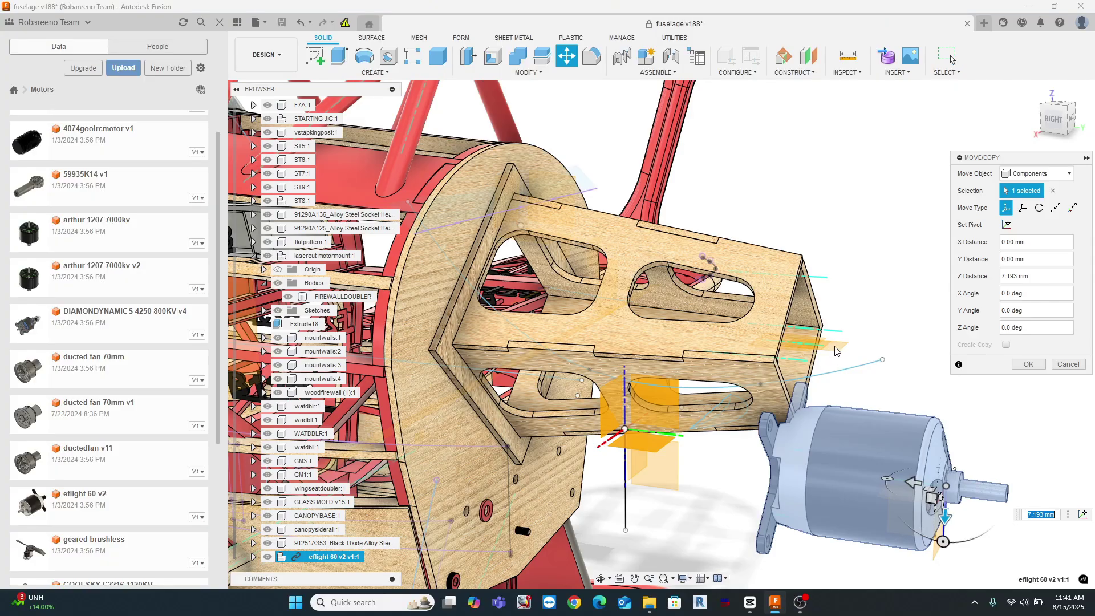
scroll(802, 348, "up", 5)
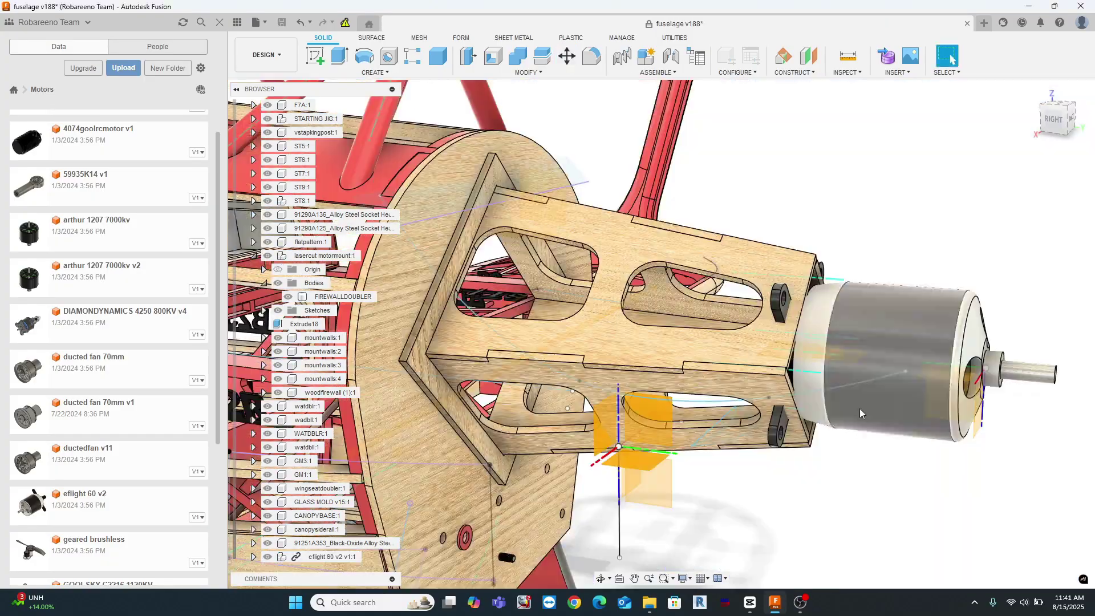
Split the wooden mount wall where it meets the back of the motor's mounting bracket.
scroll(860, 409, "down", 3)
middle_click_drag(859, 409, 888, 416, "shift")
scroll(822, 379, "up", 5)
left_click(757, 184)
left_click(859, 275)
left_click(1030, 227)
Delete the cut-off front piece of the mountwalls:2 wall.
right_click(875, 341)
left_click(883, 534)
left_click(349, 261)
key("Delete")
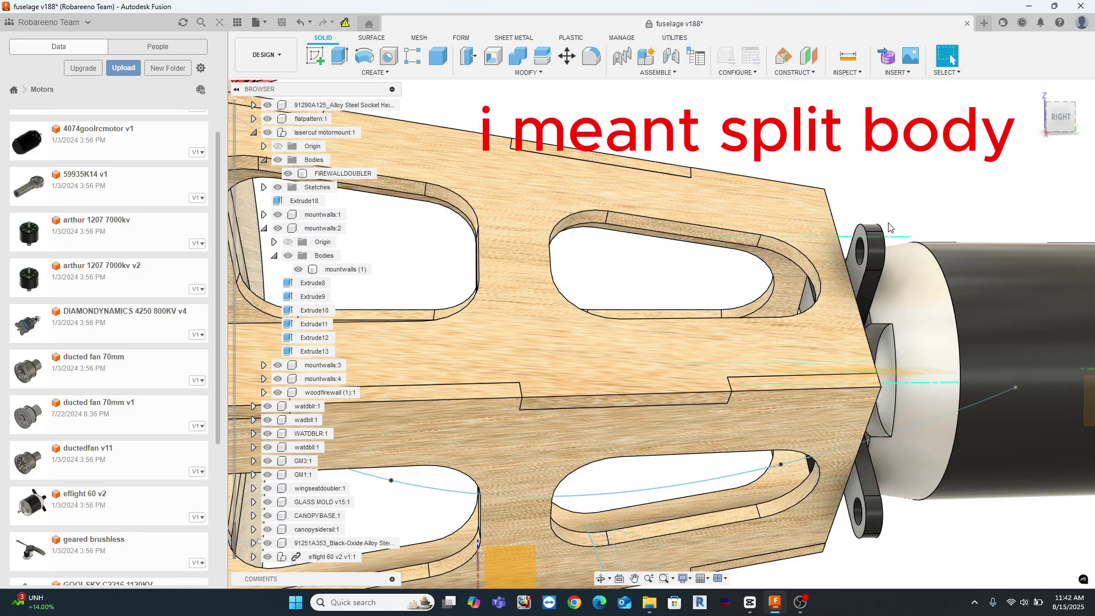
Extrude the outer face of the side mount wall 4 mm as a new body.
scroll(707, 381, "down", 4)
middle_click_drag(709, 379, 622, 399, "shift")
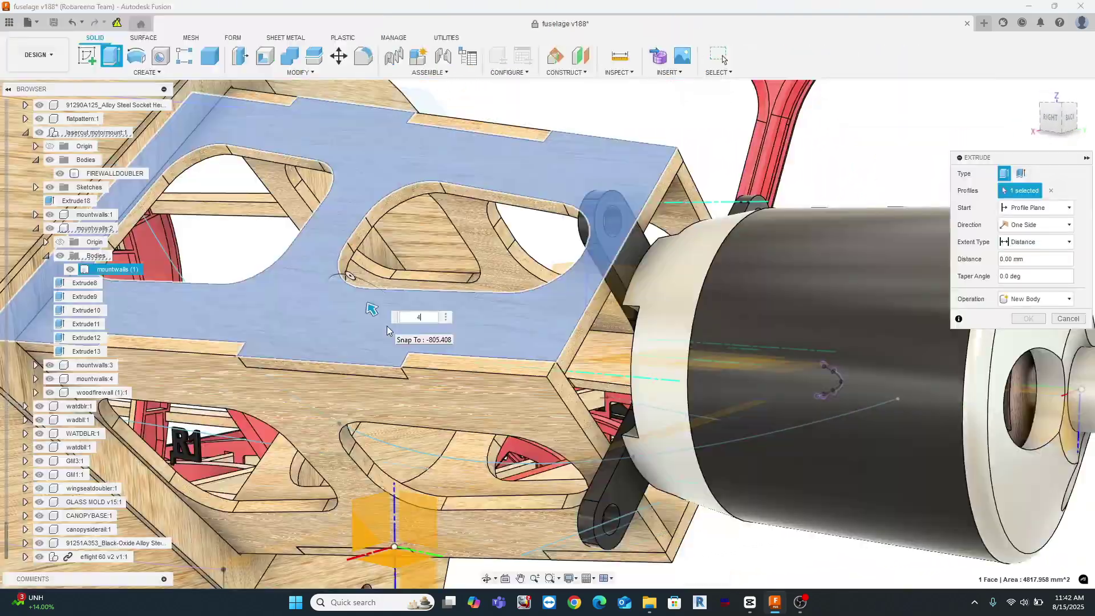
type("4")
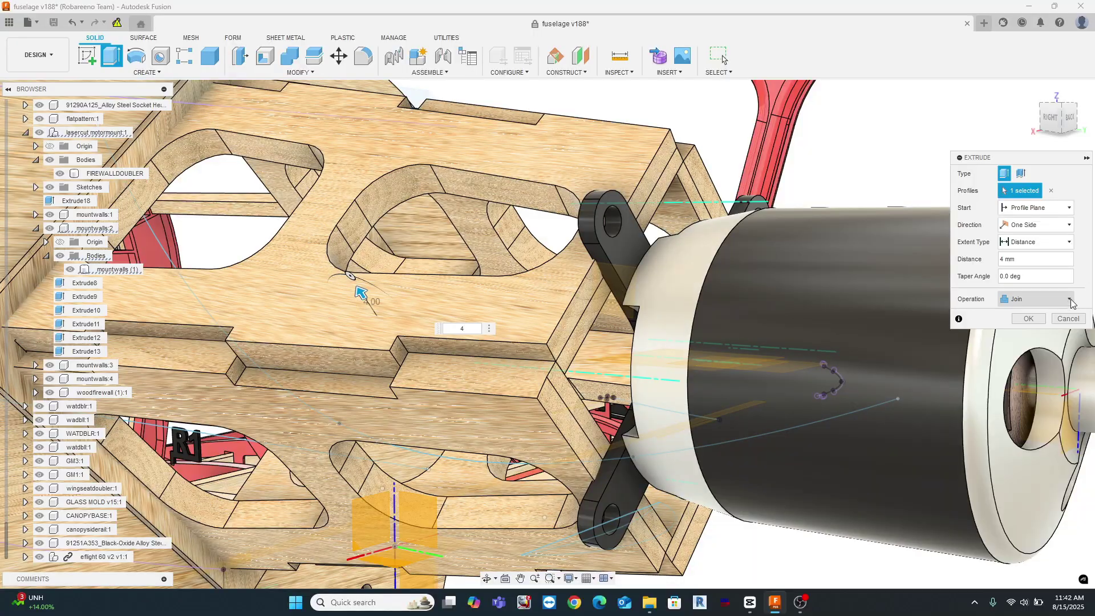
left_click(1028, 318)
Split the new plate between its two openings, using the front inner face of the rear opening as the splitting tool.
middle_click_drag(596, 268, 572, 297, "shift")
scroll(572, 298, "up", 10)
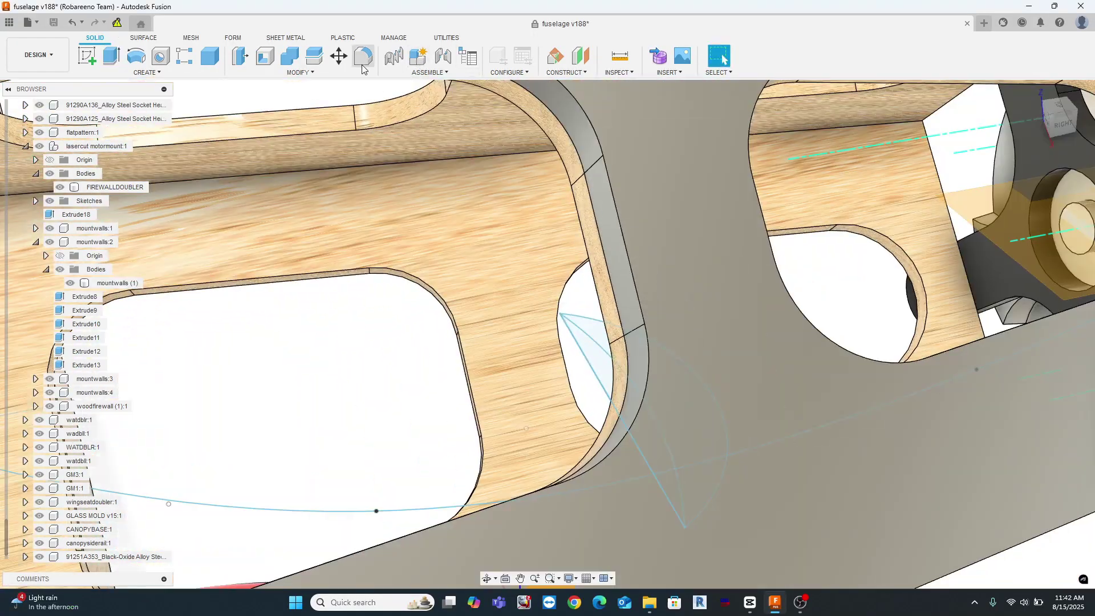
left_click(314, 56)
left_click(655, 240)
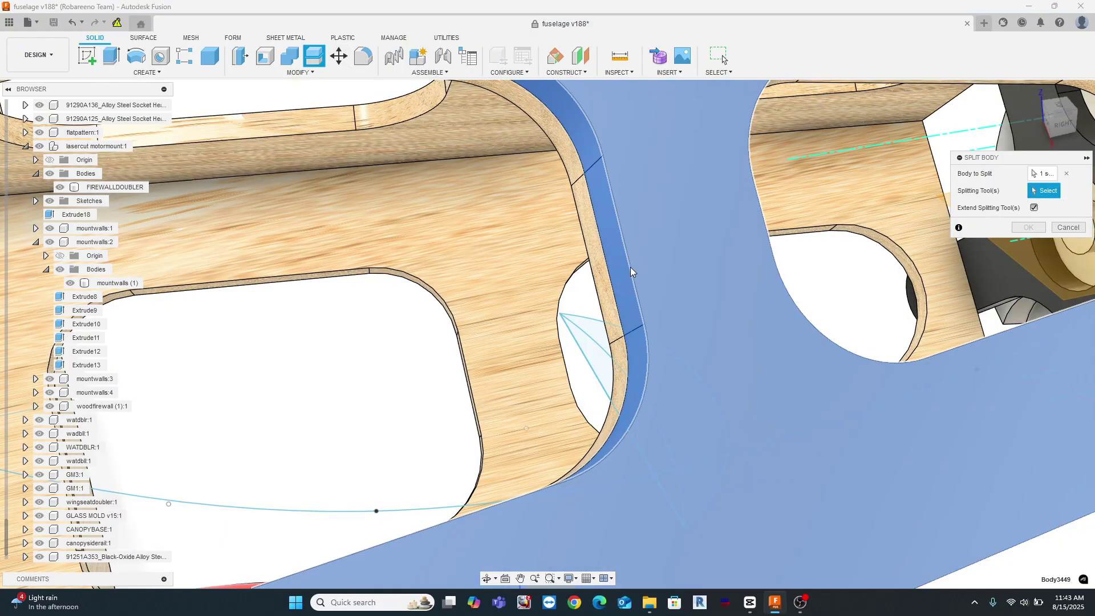
left_click(620, 270)
scroll(605, 273, "down", 5)
left_click(1032, 227)
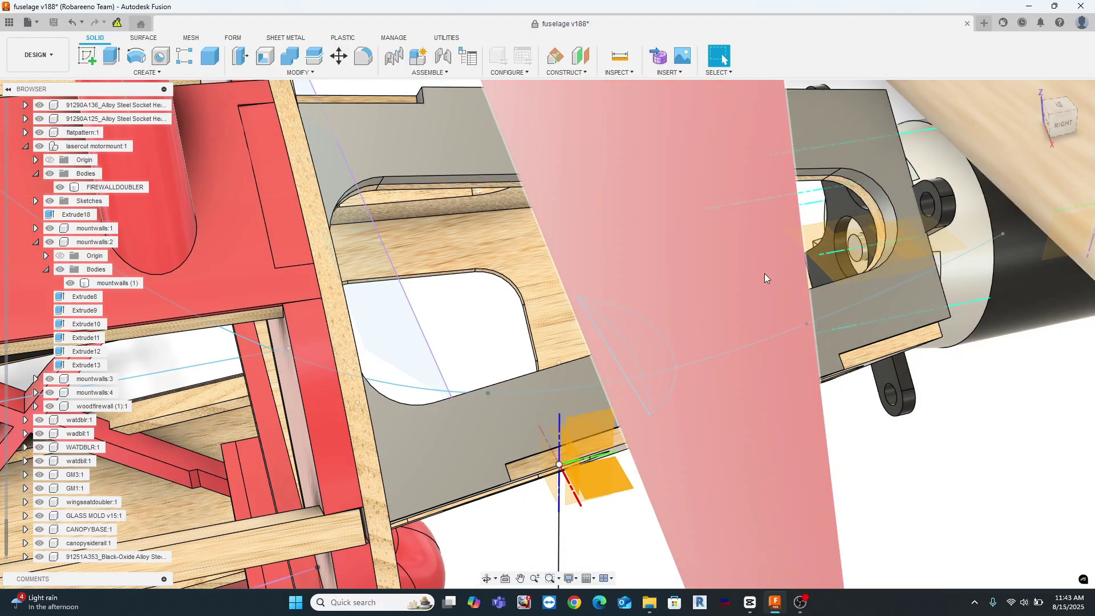
Delete the rear half of the split plate, the part nearest the firewall.
scroll(747, 281, "down", 5)
middle_click_drag(747, 280, 702, 280, "shift")
scroll(703, 278, "up", 10)
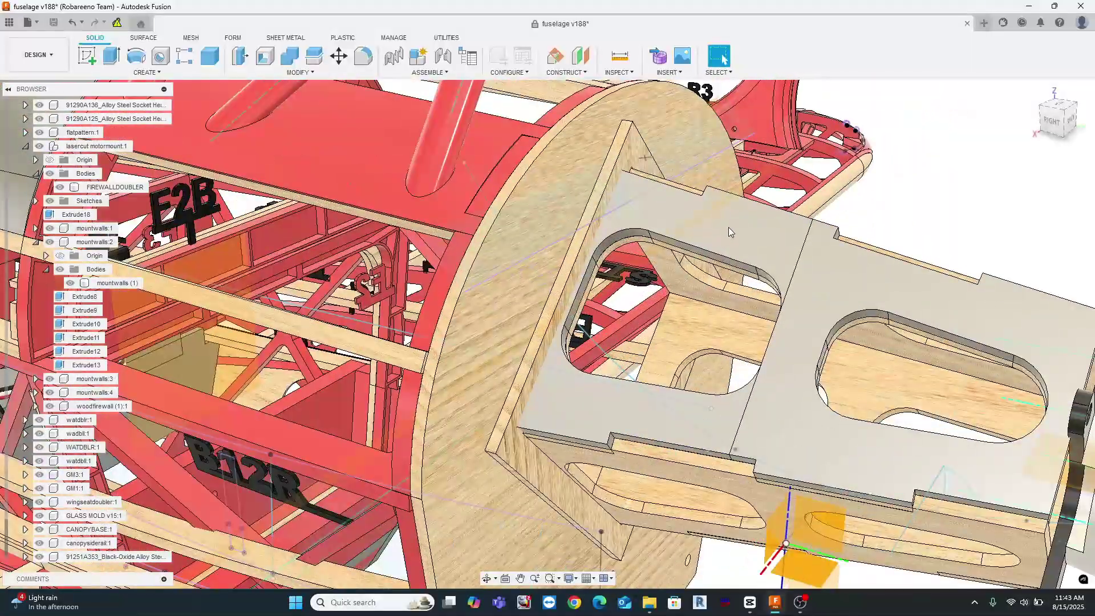
left_click(724, 237)
right_click(724, 237)
left_click(735, 432)
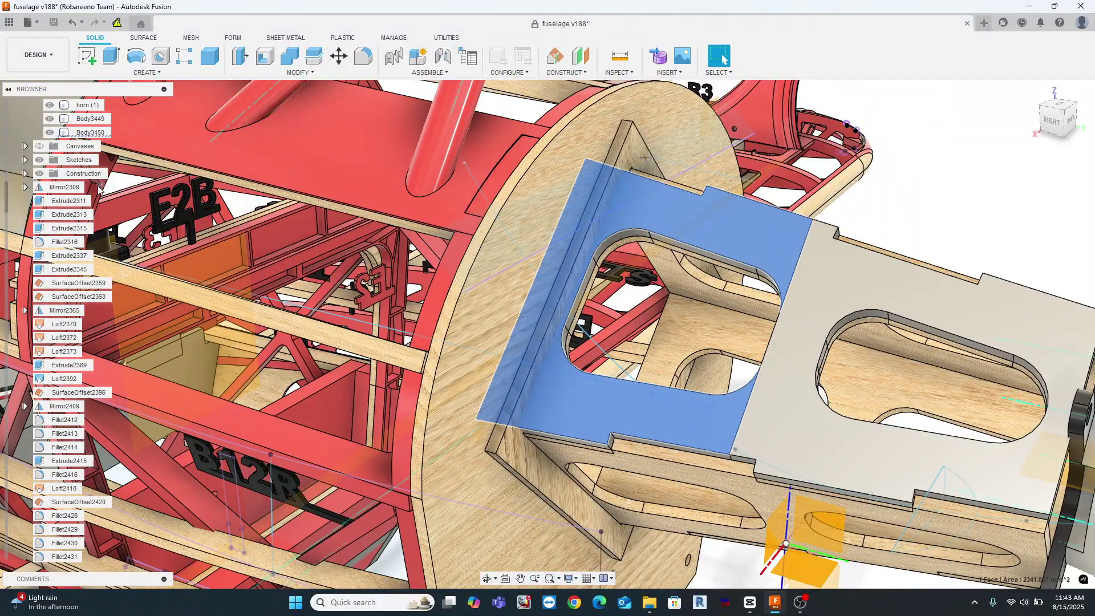
right_click(98, 134)
left_click(118, 312)
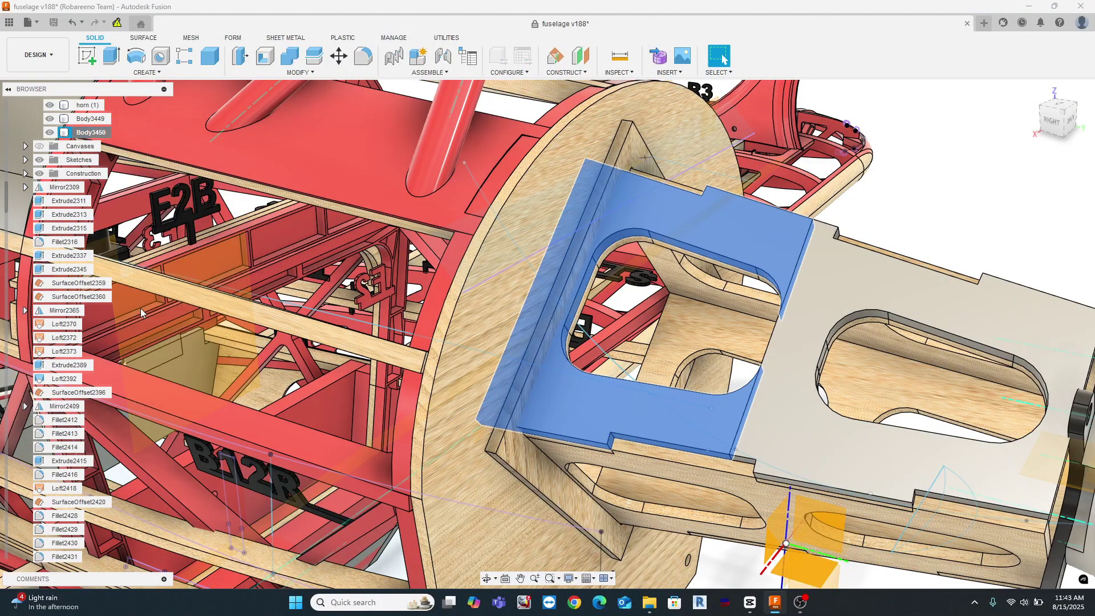
Rename the remaining front plate "newmount overlay" and create a component from it.
scroll(744, 425, "down", 8)
scroll(744, 425, "up", 5)
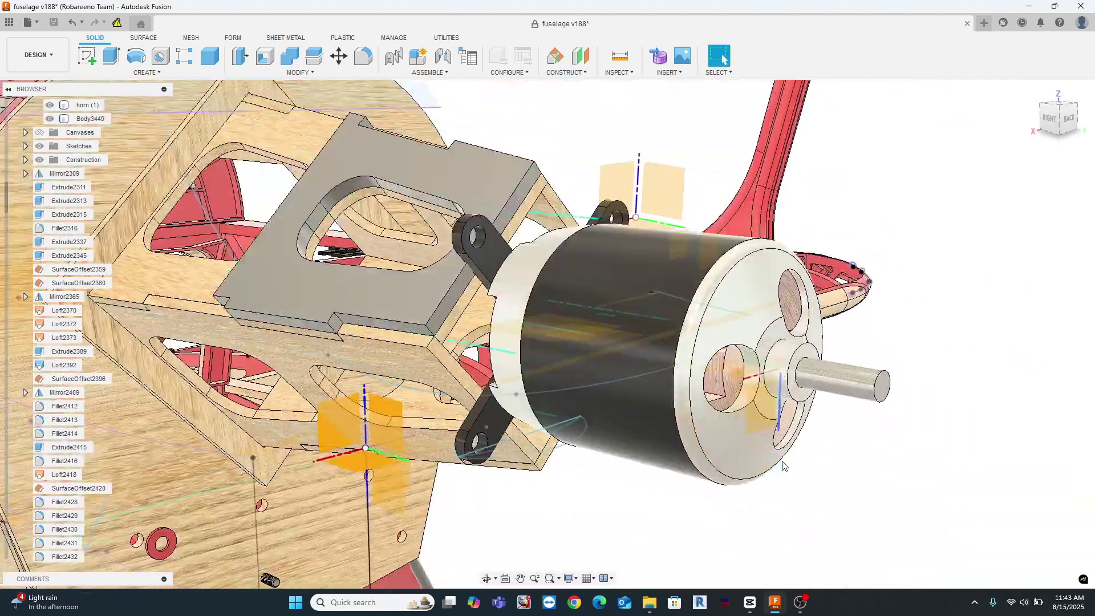
double_click(87, 119)
type("newmount overlay")
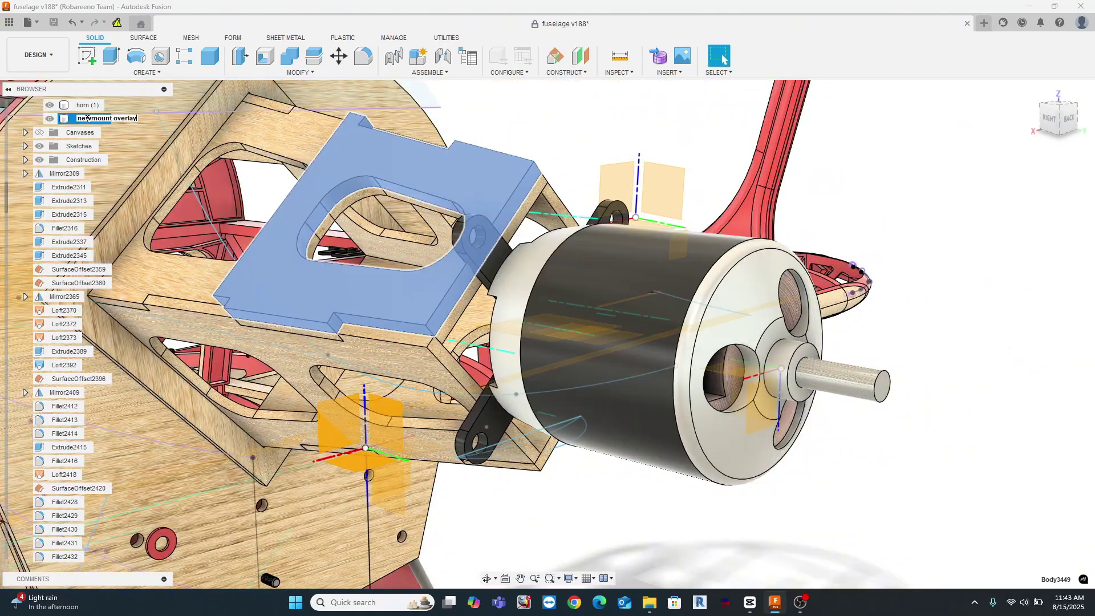
key("Return")
right_click(89, 120)
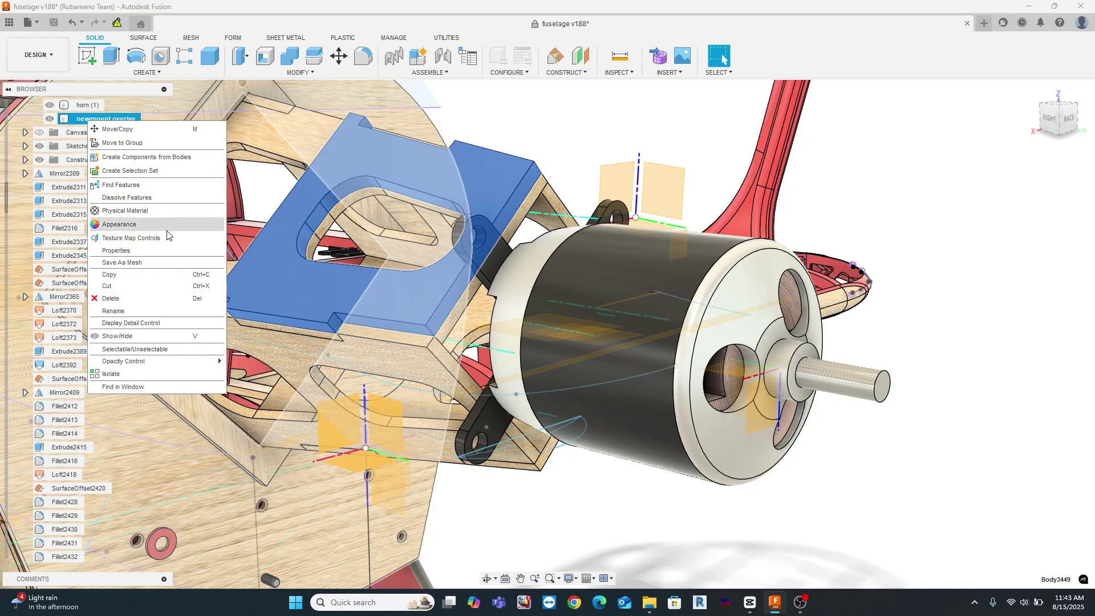
left_click(164, 157)
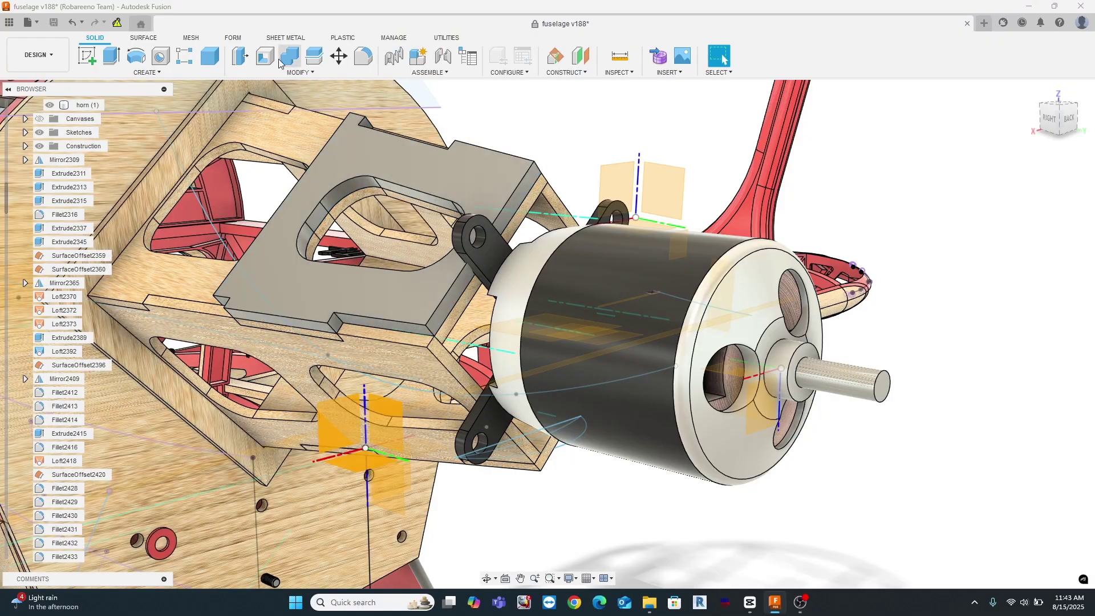
Create a circular component pattern of the newmount overlay around the motor shaft axis with a quantity of 4.
left_click(144, 73)
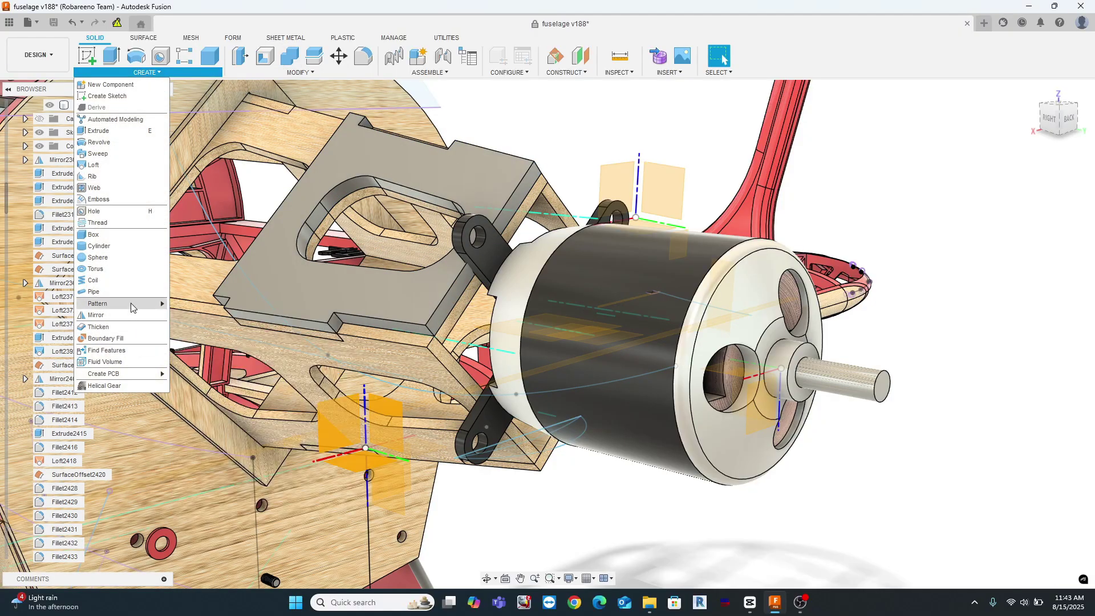
mouse_move(131, 303)
left_click(217, 314)
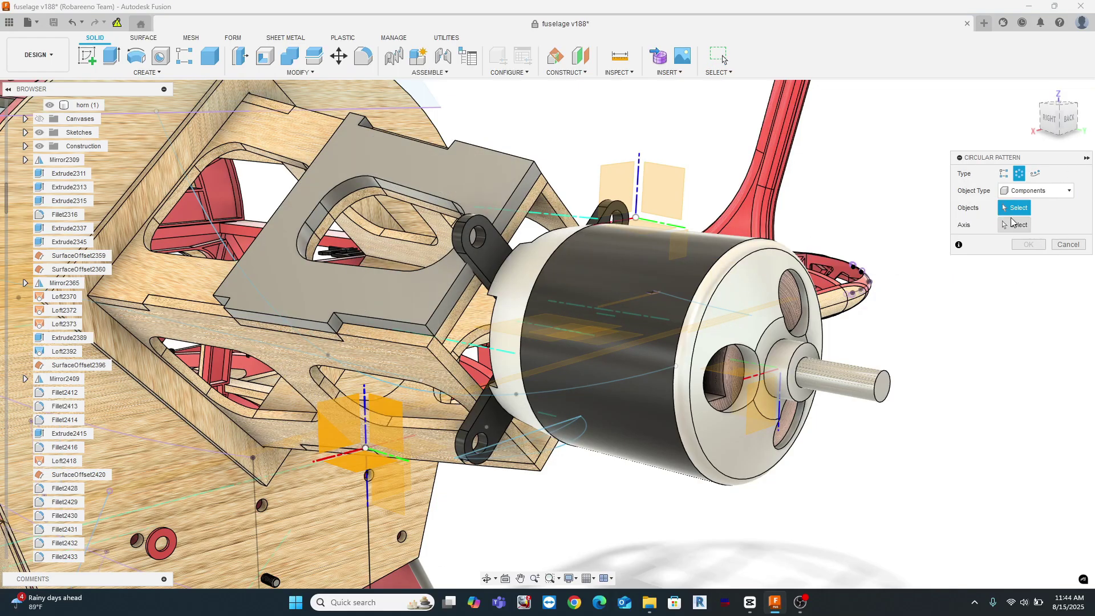
left_click(307, 305)
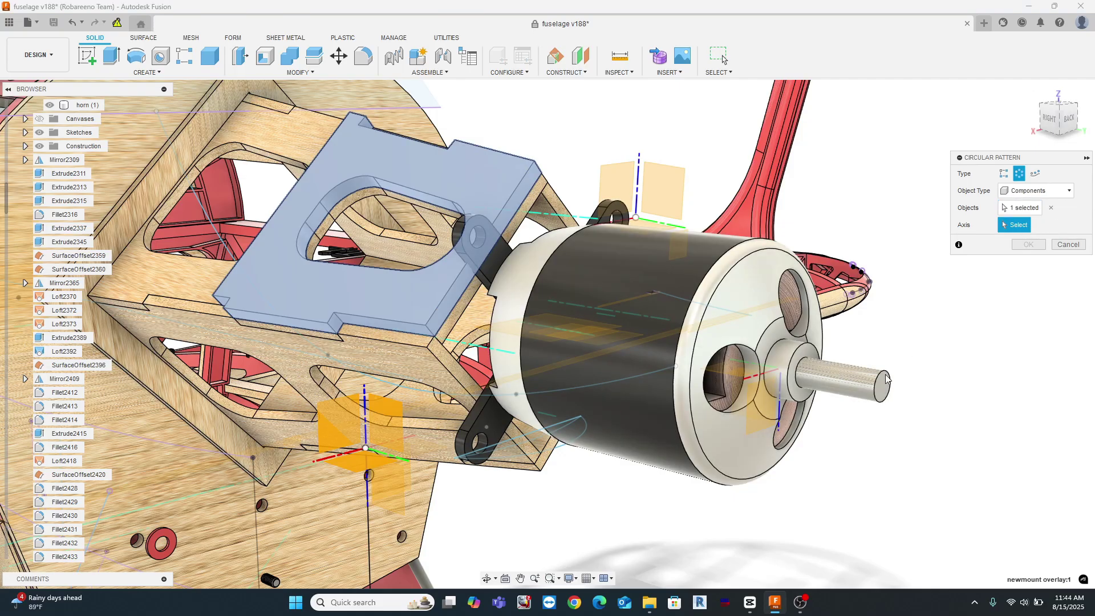
left_click(881, 378)
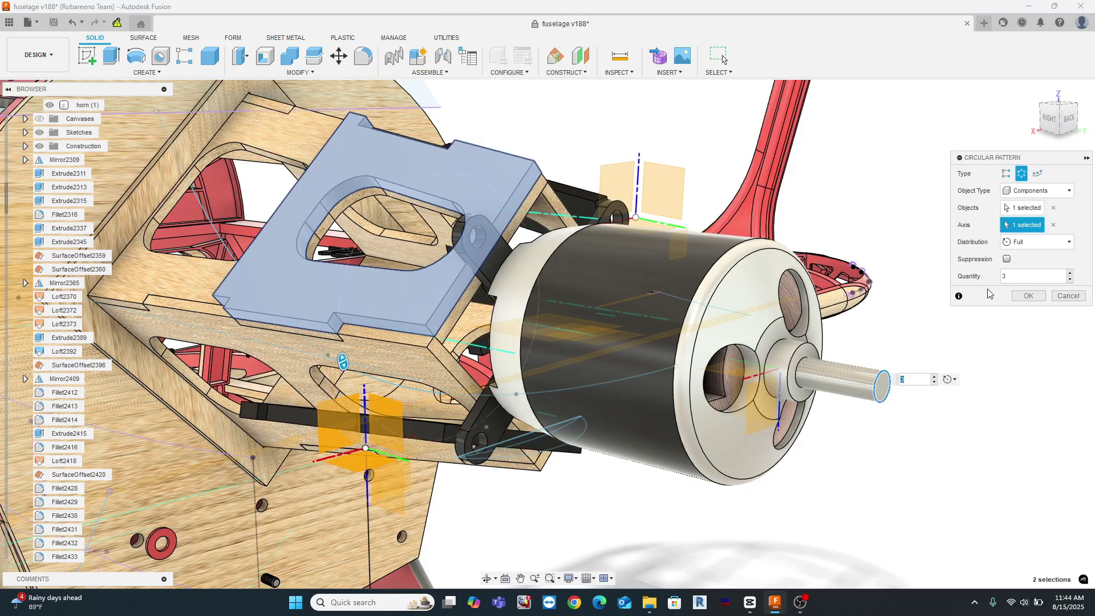
left_click(1069, 273)
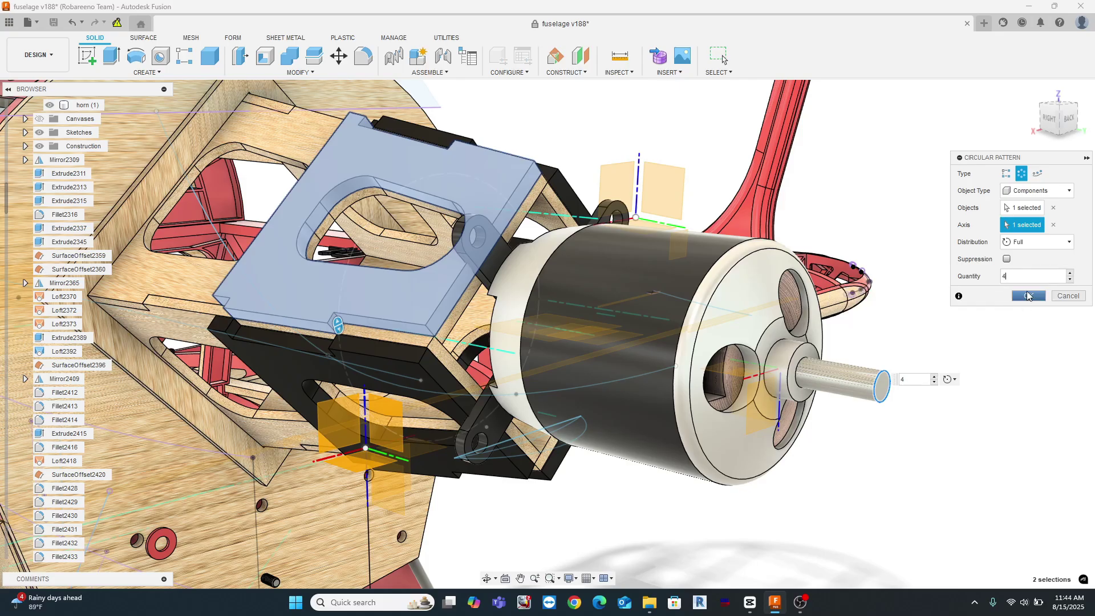
left_click(1027, 296)
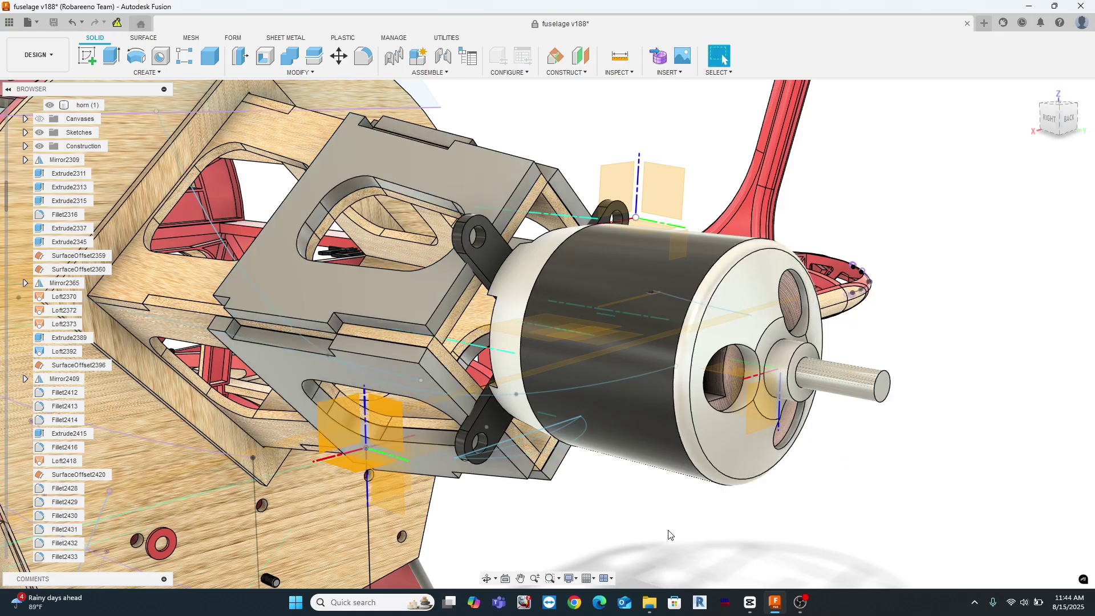
Press-pull the tab and notch faces along the overlay plate edges so the neighbouring plates interlock at the corner.
middle_click_drag(671, 536, 844, 488, "shift")
scroll(743, 279, "up", 5)
scroll(560, 436, "down", 3)
left_click(560, 436)
right_click(198, 394)
left_click(214, 392)
left_click_drag(190, 386, 251, 344)
key("Return")
left_click(508, 442)
right_click(508, 442)
left_click(538, 402)
left_click_drag(503, 438, 481, 405)
key("Return")
right_click(401, 384)
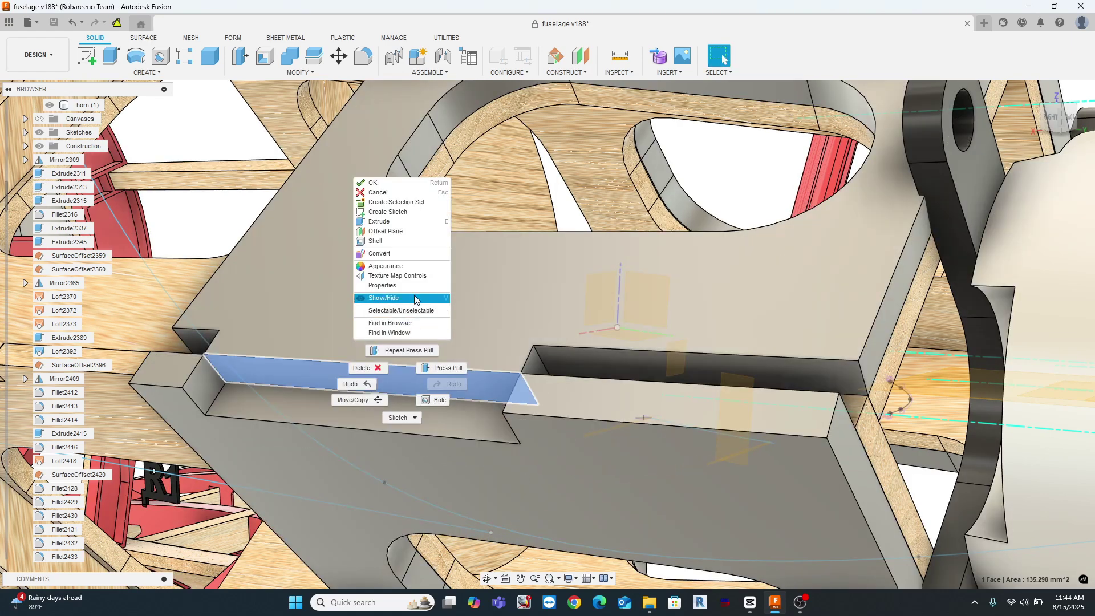
key("Escape")
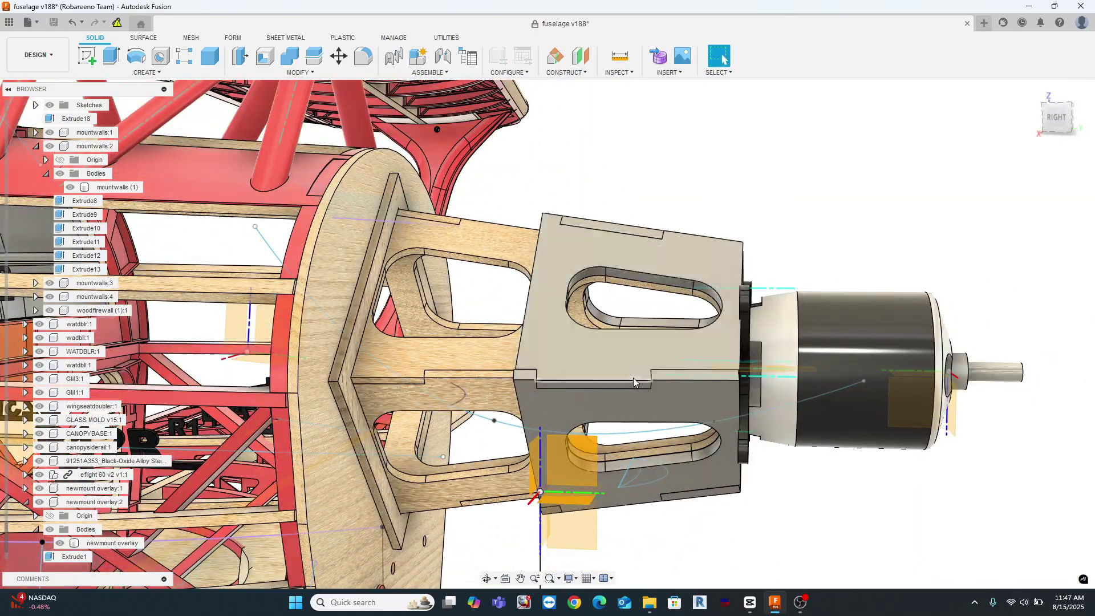
Create a cylinder of 73.946 mm diameter and 4 mm height as a new body at the front end of the mount, behind the motor.
mouse_move(631, 378)
middle_mouse_down("shift")
mouse_move(571, 382)
mouse_move(632, 390)
middle_mouse_up("shift")
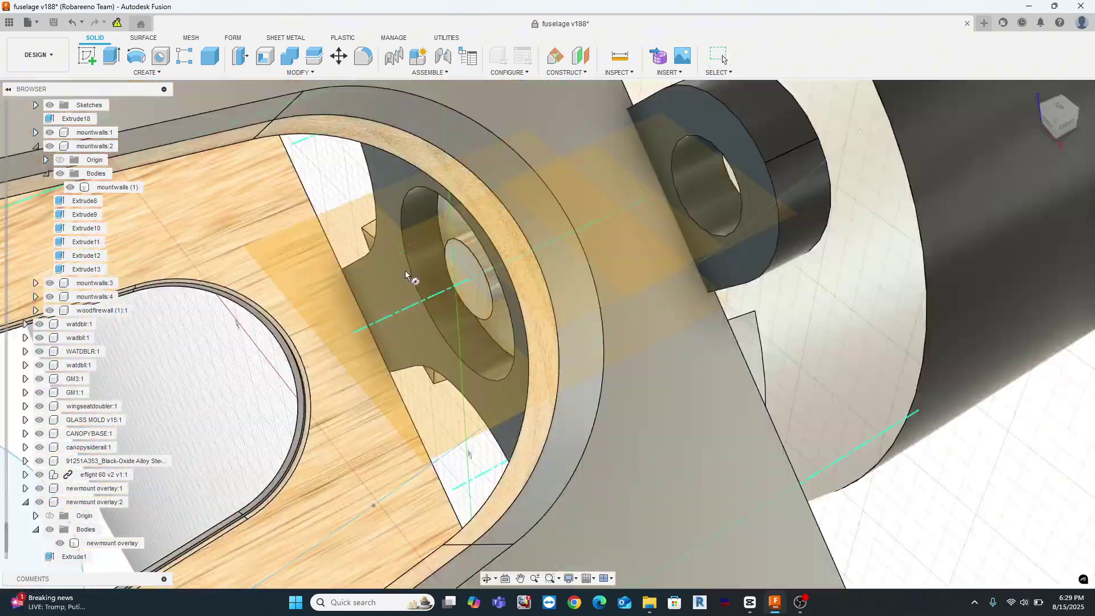
scroll(652, 265, "down", 3)
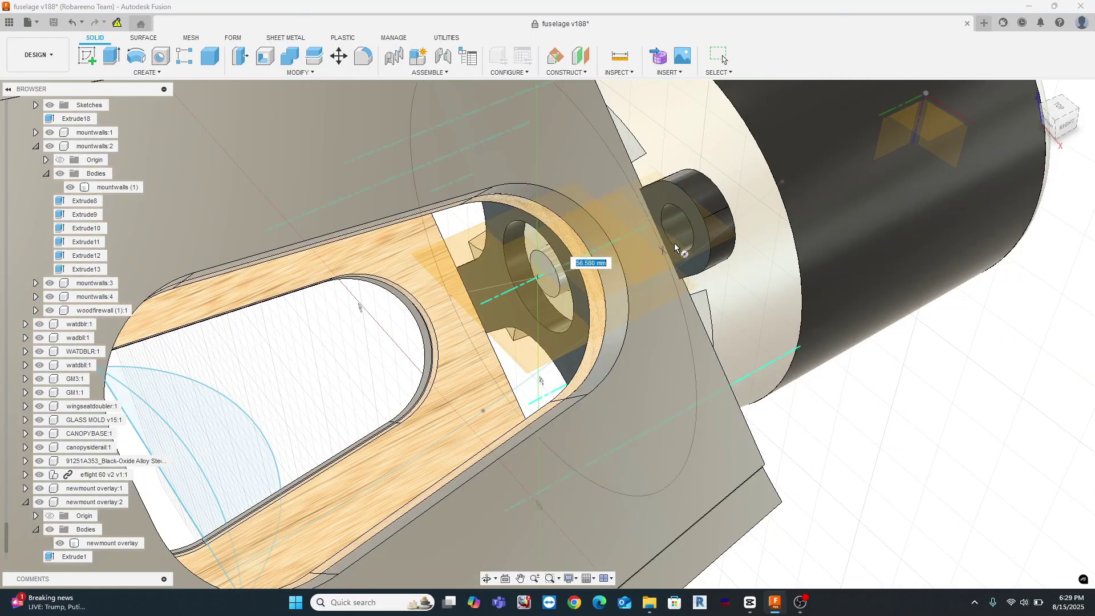
left_click(707, 216)
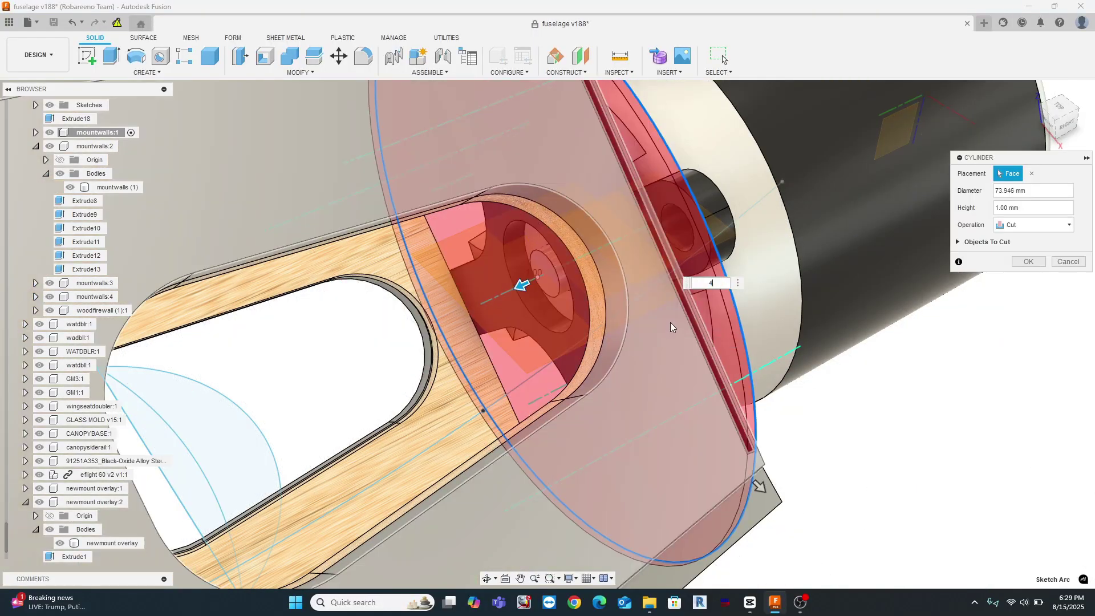
type("4")
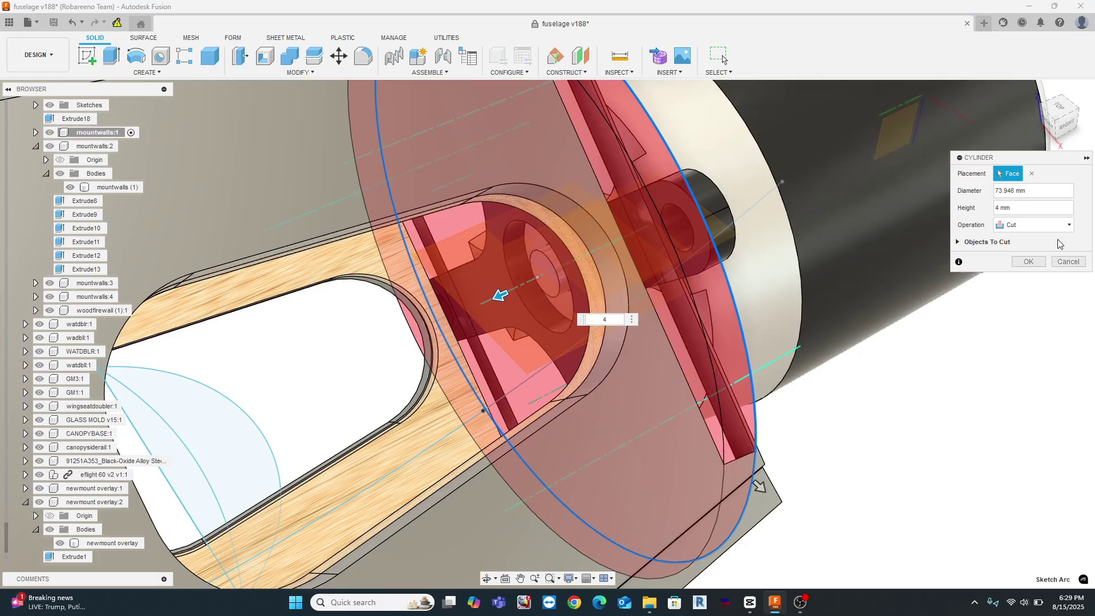
left_click(1020, 274)
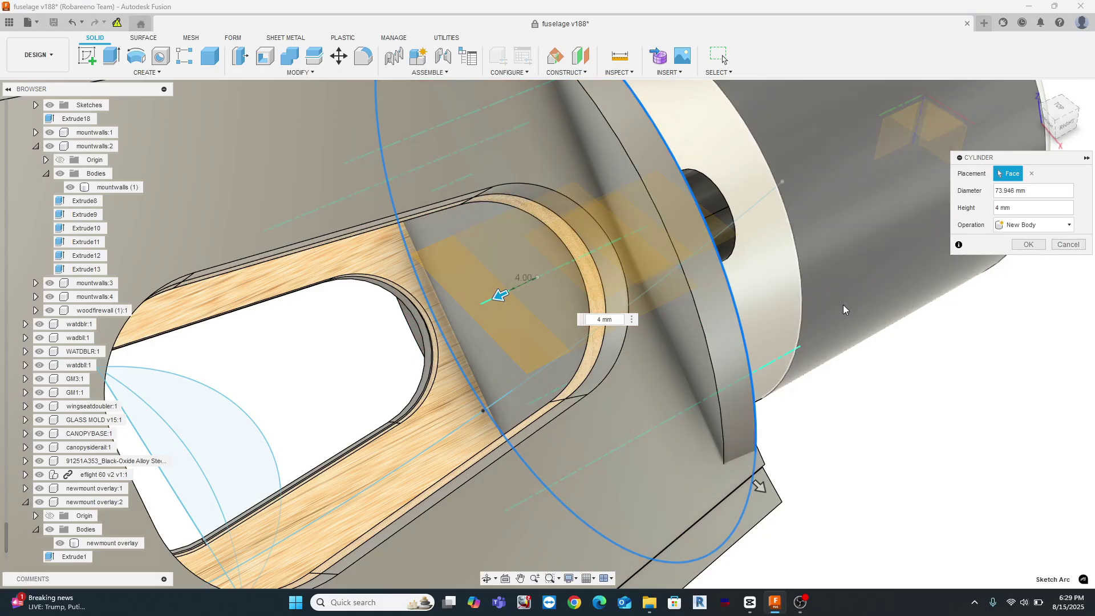
Split the overlay plate at its motor end, using the new disc as the splitting tool.
scroll(846, 291, "down", 5)
middle_click_drag(843, 278, 563, 249, "shift")
scroll(600, 231, "up", 3)
scroll(673, 226, "up", 4)
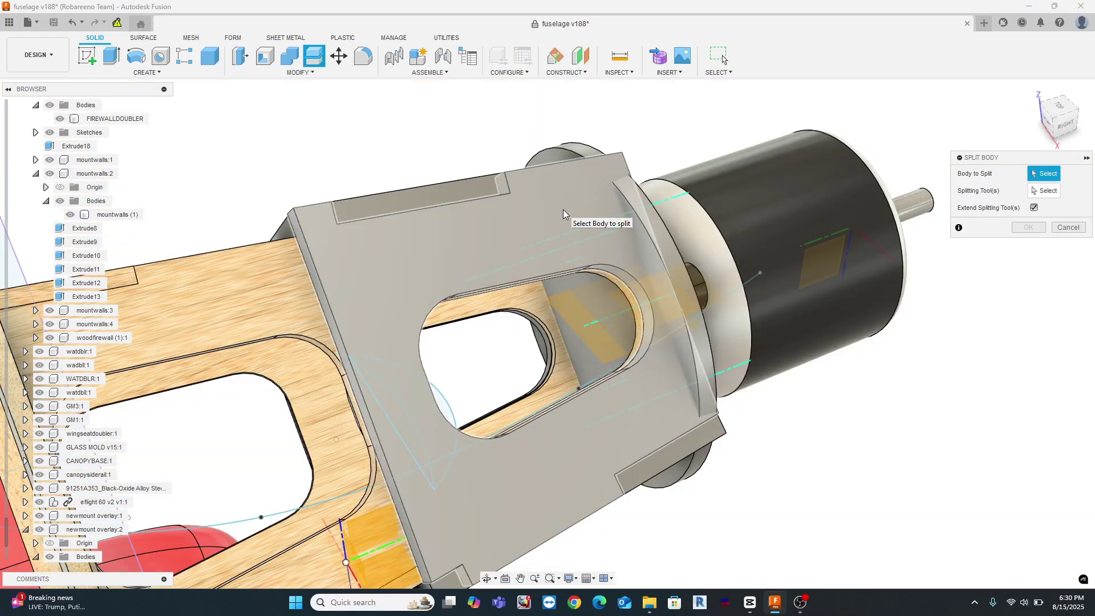
left_click(563, 210)
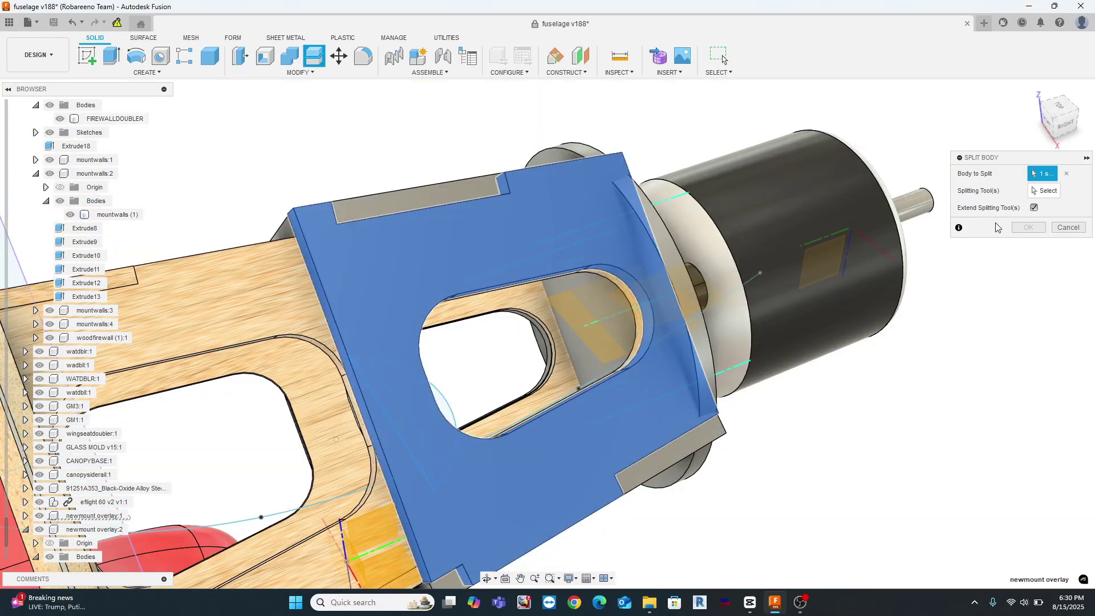
left_click(1054, 192)
left_click(1031, 229)
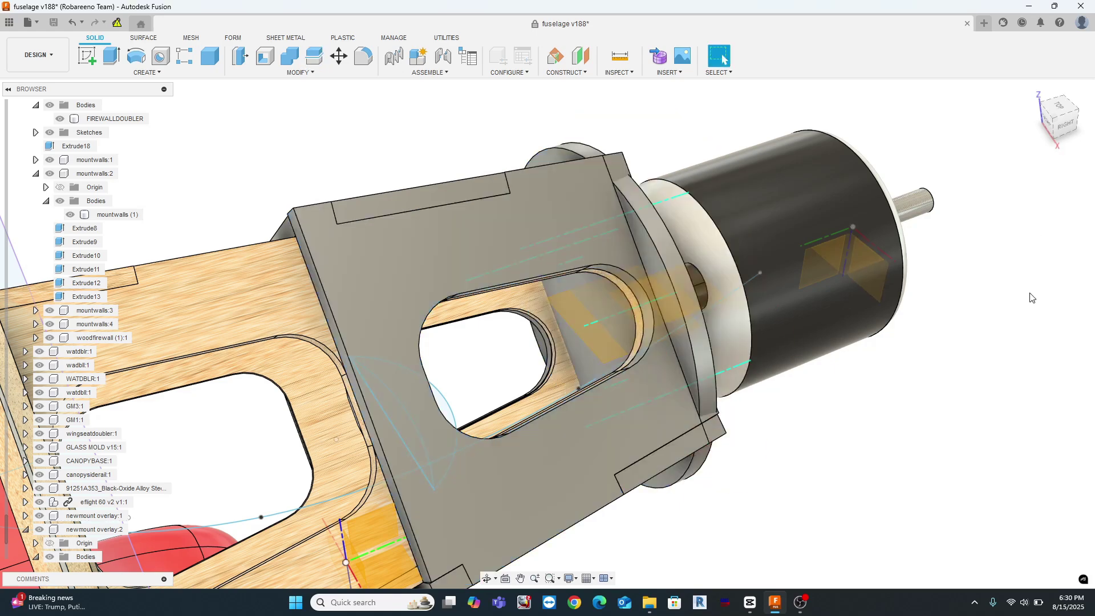
Extrude the disc's rear face 4 mm towards the firewall as a new body.
middle_click_drag(1018, 363, 1010, 336, "shift")
scroll(664, 213, "up", 2)
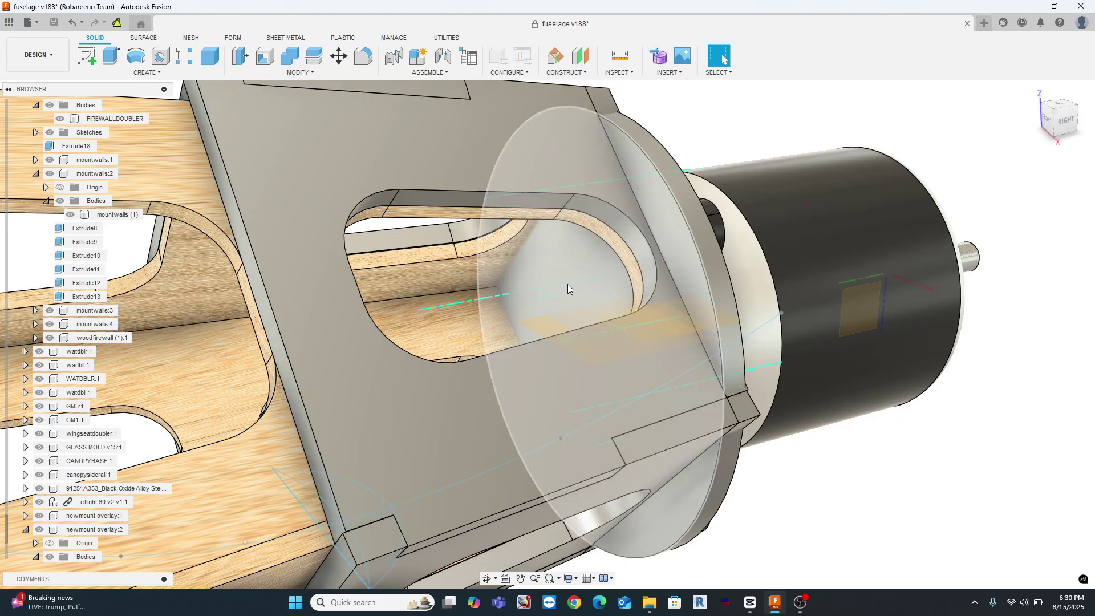
left_click(577, 279)
key("e")
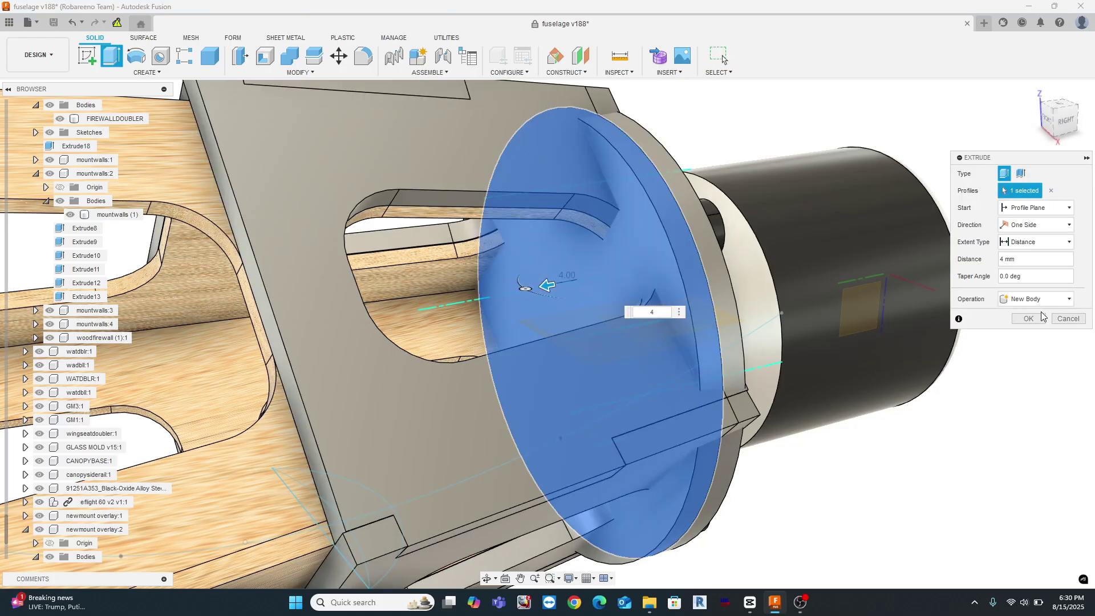
left_click(1027, 319)
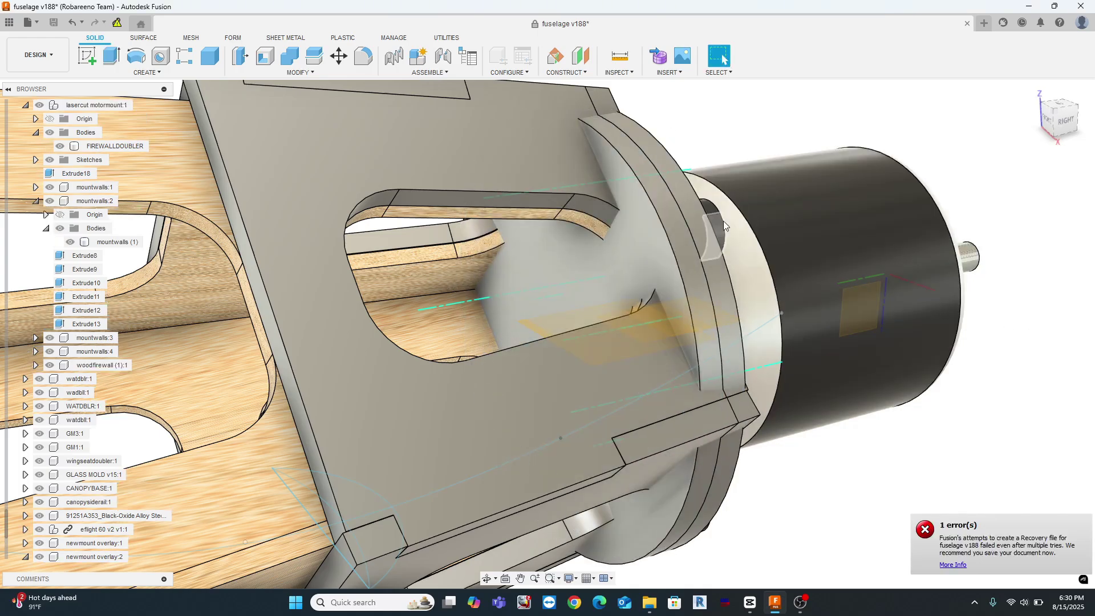
Set up a Combine cut on the rear disc with the adjoining overlay plate as a tool body, keeping the tools.
left_click(505, 159)
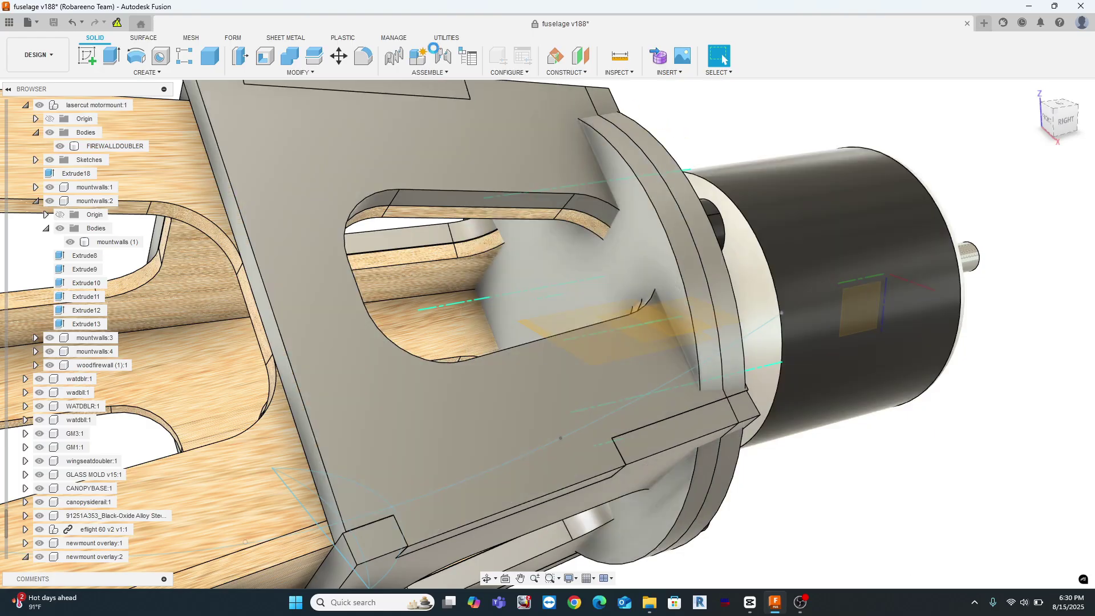
middle_click_drag(662, 113, 667, 145, "shift")
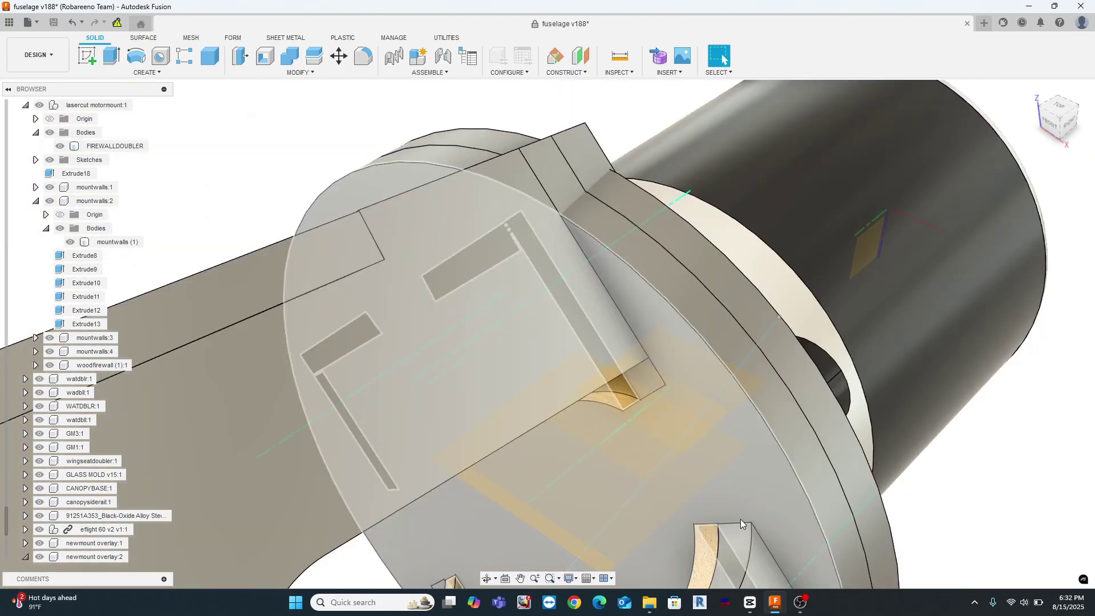
middle_click_drag(734, 550, 656, 342, "shift")
left_click(651, 351)
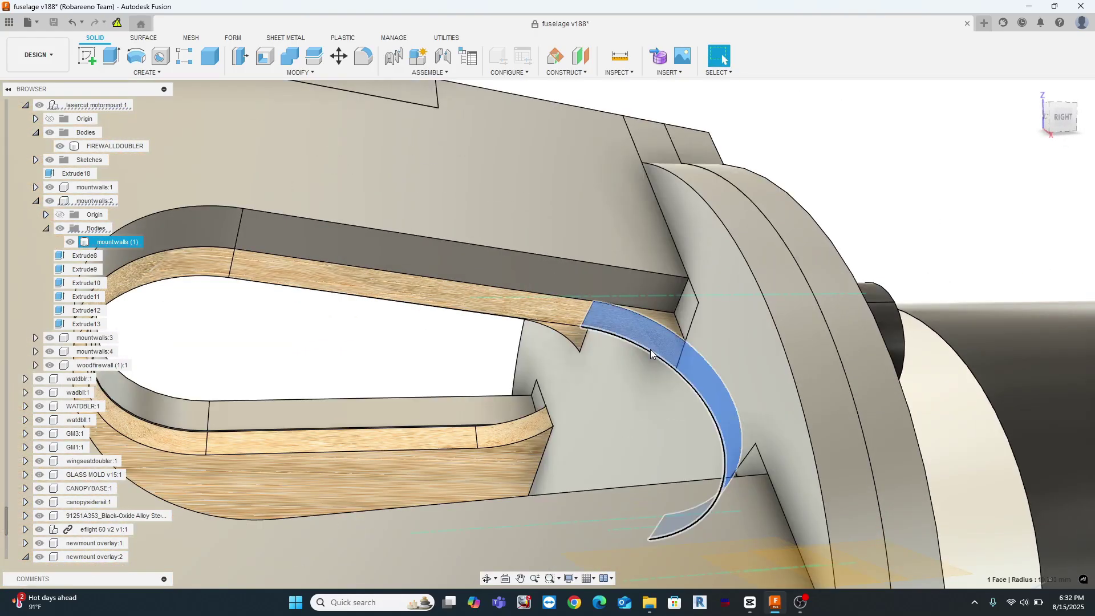
middle_click_drag(693, 301, 713, 300, "shift")
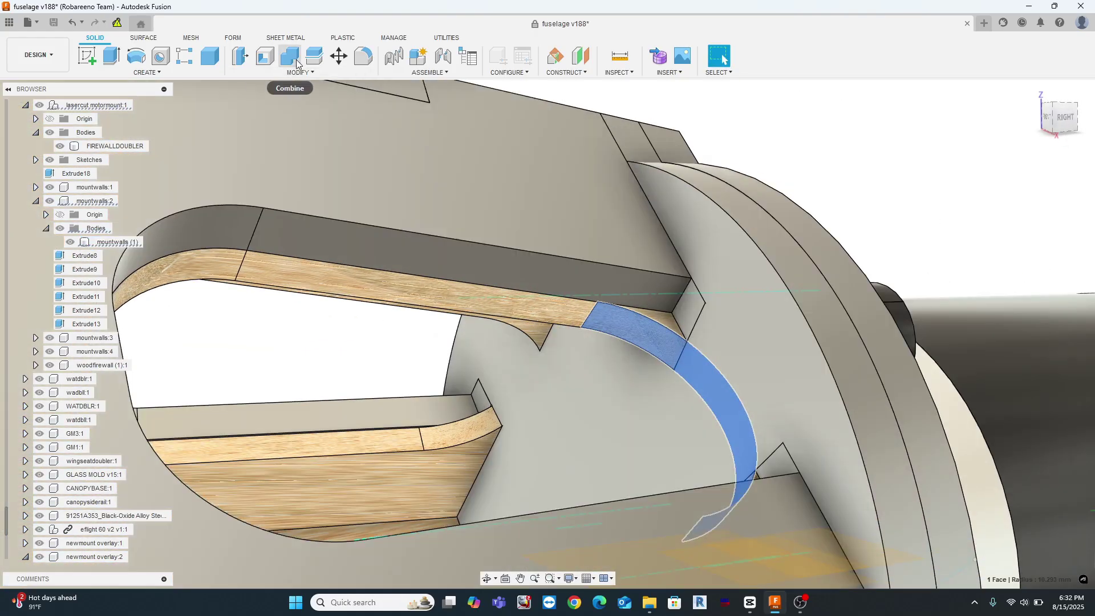
left_click(296, 61)
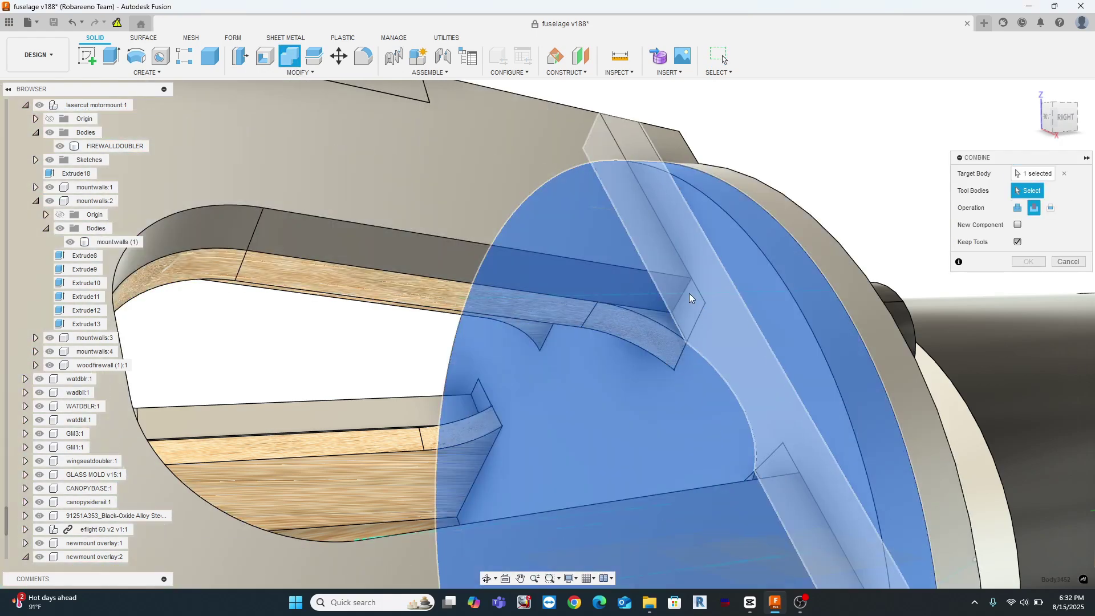
left_click(665, 125)
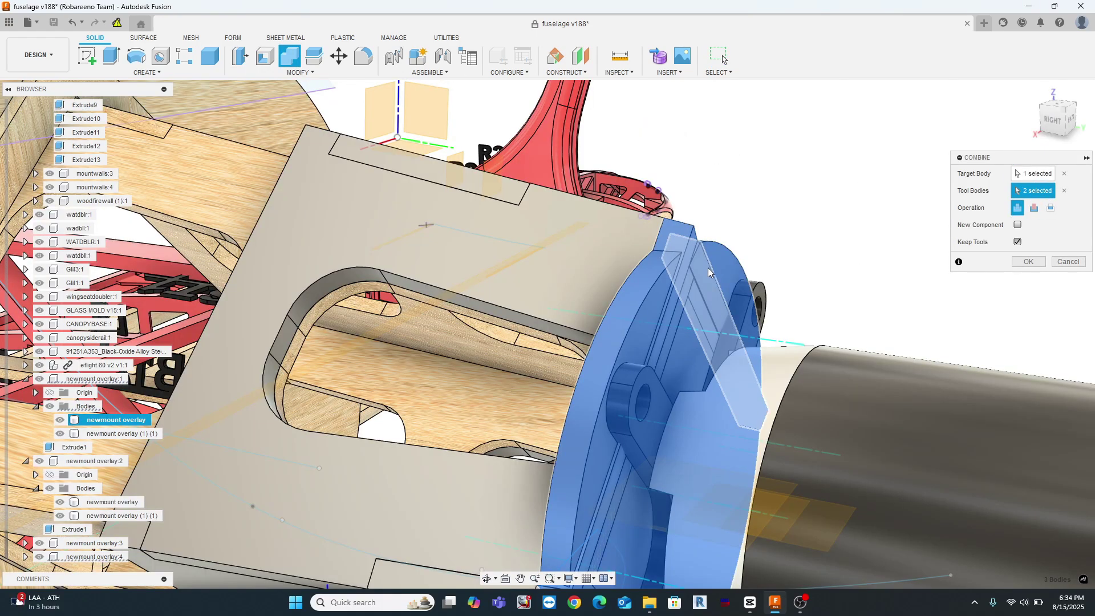
Join the front disc with the four split-off end pieces of the overlay plates, keeping the tool bodies.
middle_click_drag(707, 270, 736, 453, "shift")
left_click(737, 459)
left_click(738, 460)
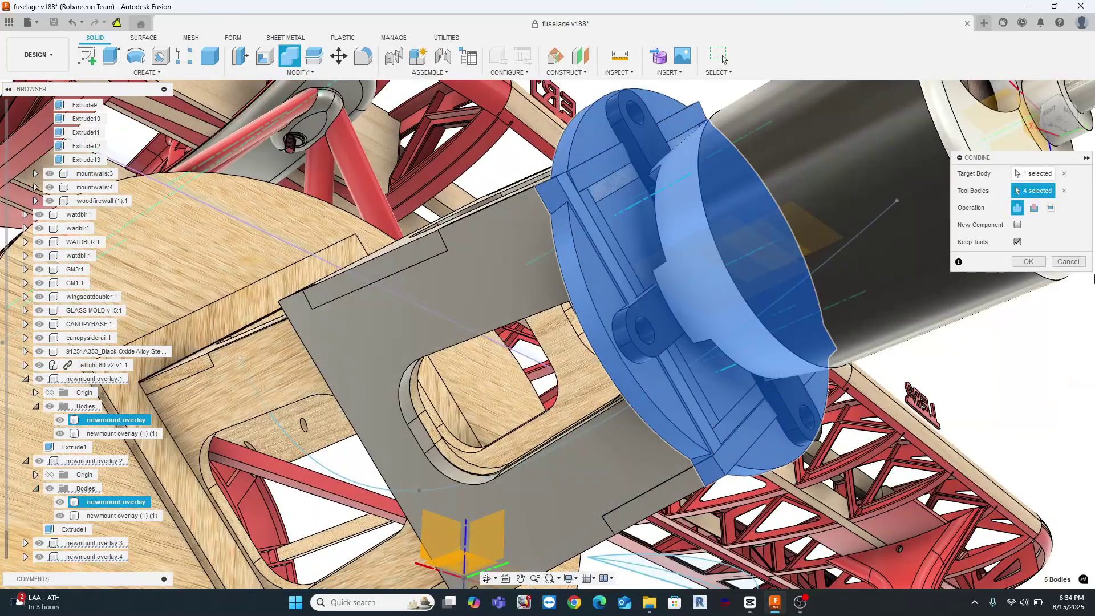
left_click(1027, 262)
Isolate the joined front disc and cover its strip pattern with a concentric cylinder reaching the disc's edge.
middle_click_drag(1004, 269, 572, 239, "shift")
right_click(579, 244)
left_click(560, 424)
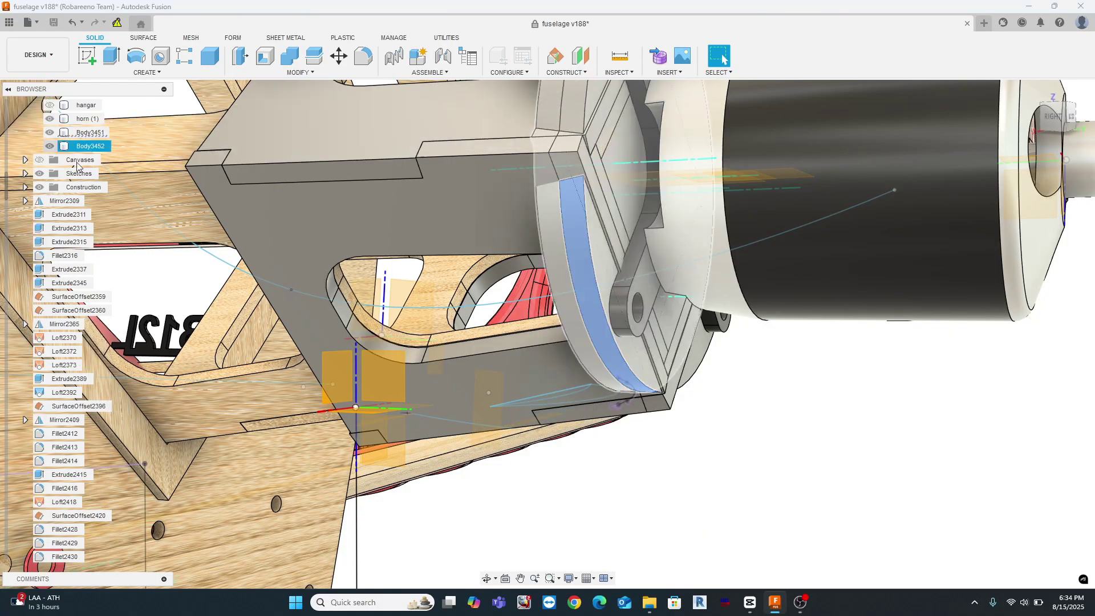
middle_click_drag(813, 418, 714, 428, "shift")
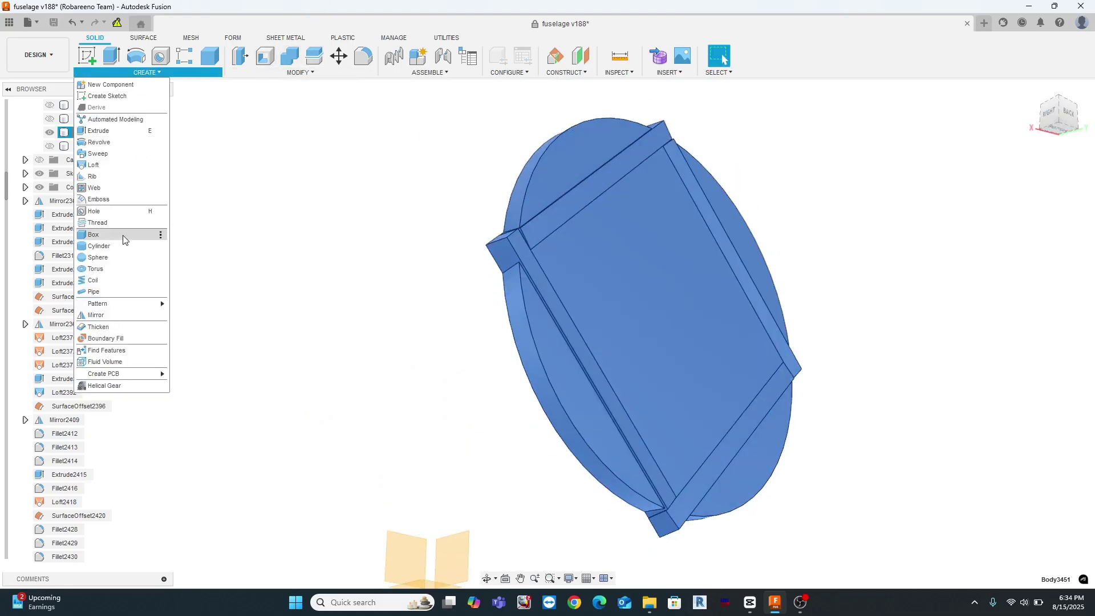
left_click(123, 246)
left_click(643, 326)
left_click(666, 317)
left_click(877, 410)
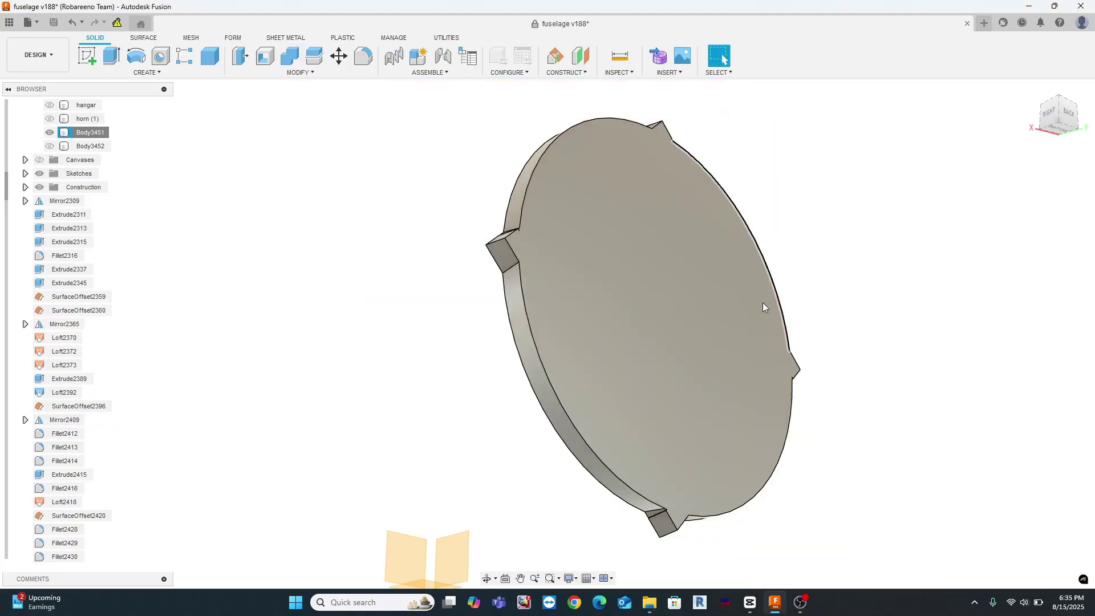
Delete the thin sliver faces left at the disc's corner tabs.
middle_click_drag(762, 303, 716, 344, "shift")
scroll(426, 326, "up", 8)
scroll(505, 310, "up", 8)
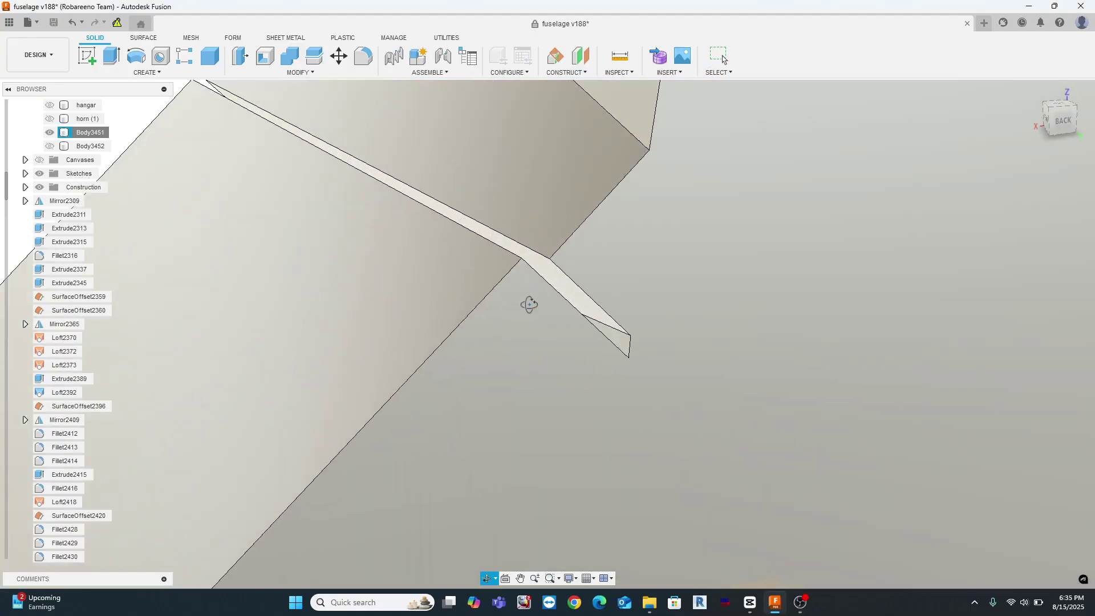
middle_click_drag(528, 306, 535, 307, "shift")
scroll(653, 329, "up", 4)
scroll(649, 395, "down", 4)
left_click(651, 394)
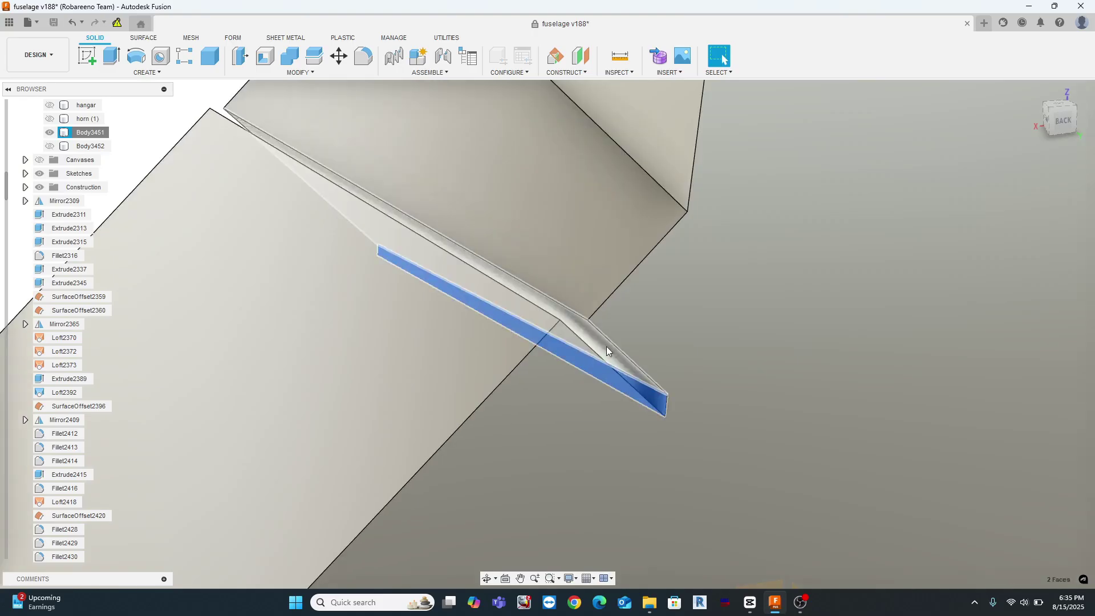
scroll(607, 344, "up", 10)
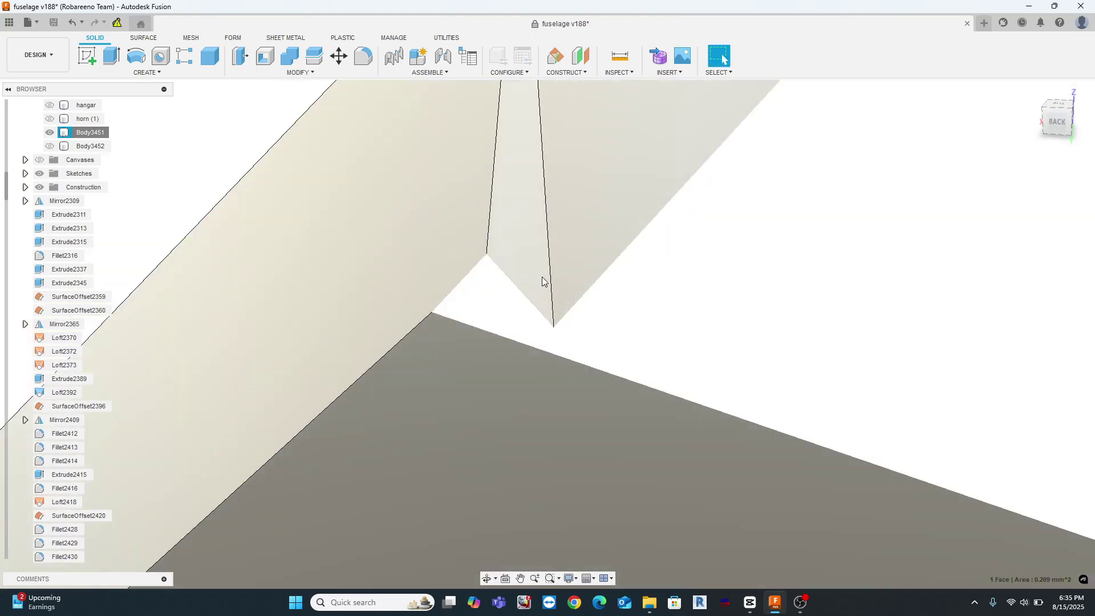
middle_click_drag(574, 245, 609, 227, "shift")
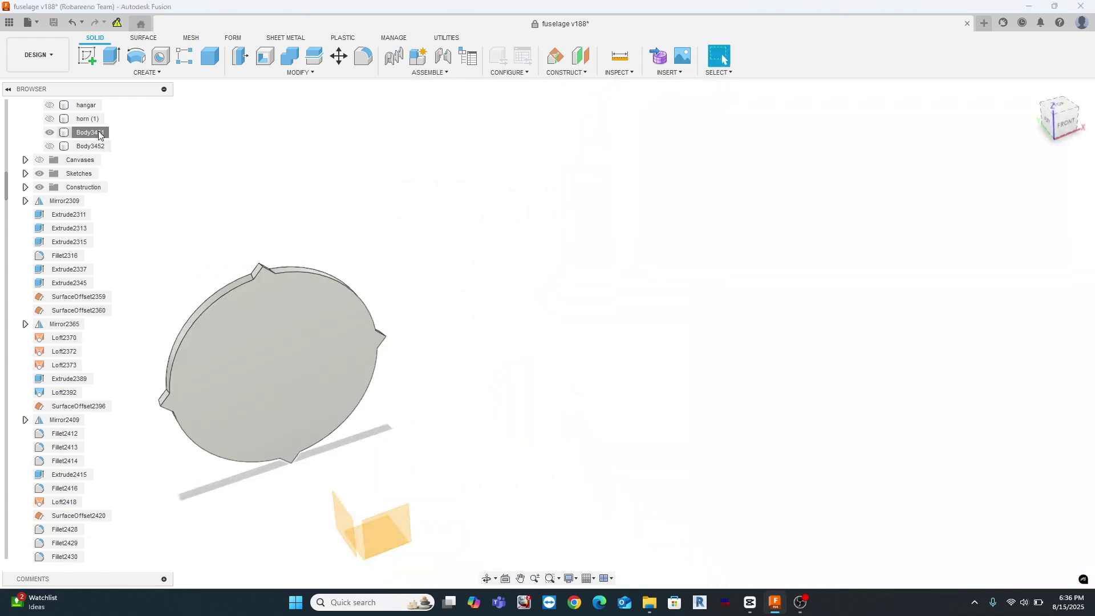
Unisolate the front disc to bring back the rest of the mount and motor.
right_click(100, 132)
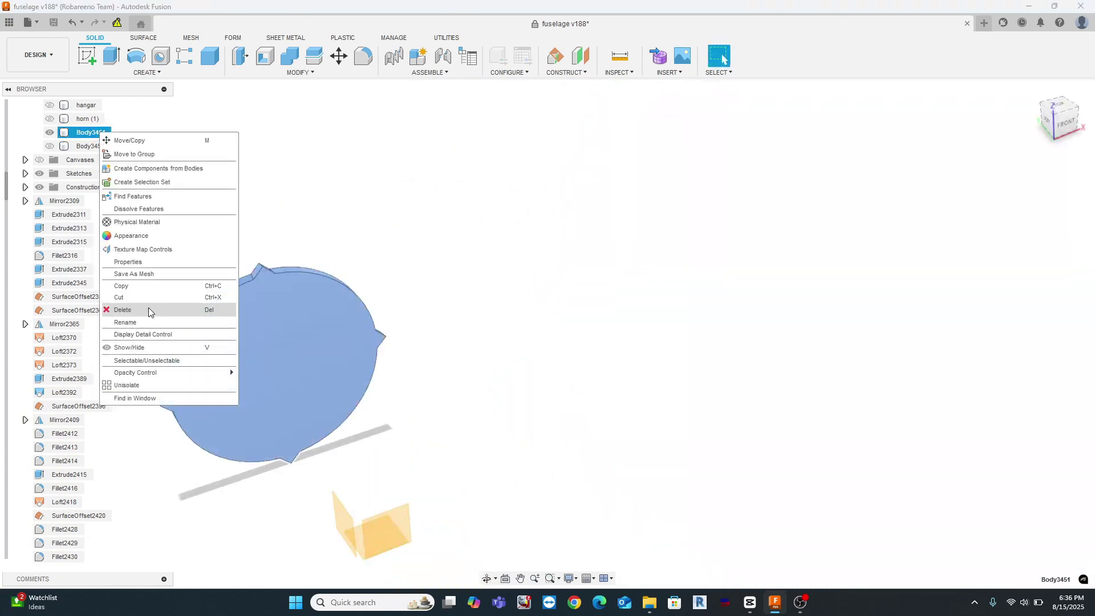
left_click(137, 390)
scroll(445, 382, "down", 5)
middle_click_drag(457, 367, 570, 400, "shift")
scroll(439, 338, "up", 5)
scroll(440, 338, "down", 4)
middle_click_drag(445, 337, 558, 388, "shift")
Split the backing disc into strips with the inner faces of two opposing overlay plates.
scroll(521, 230, "up", 4)
left_click(690, 203)
middle_click_drag(538, 225, 736, 251, "shift")
left_click(314, 56)
left_click(331, 362)
scroll(215, 354, "up", 2)
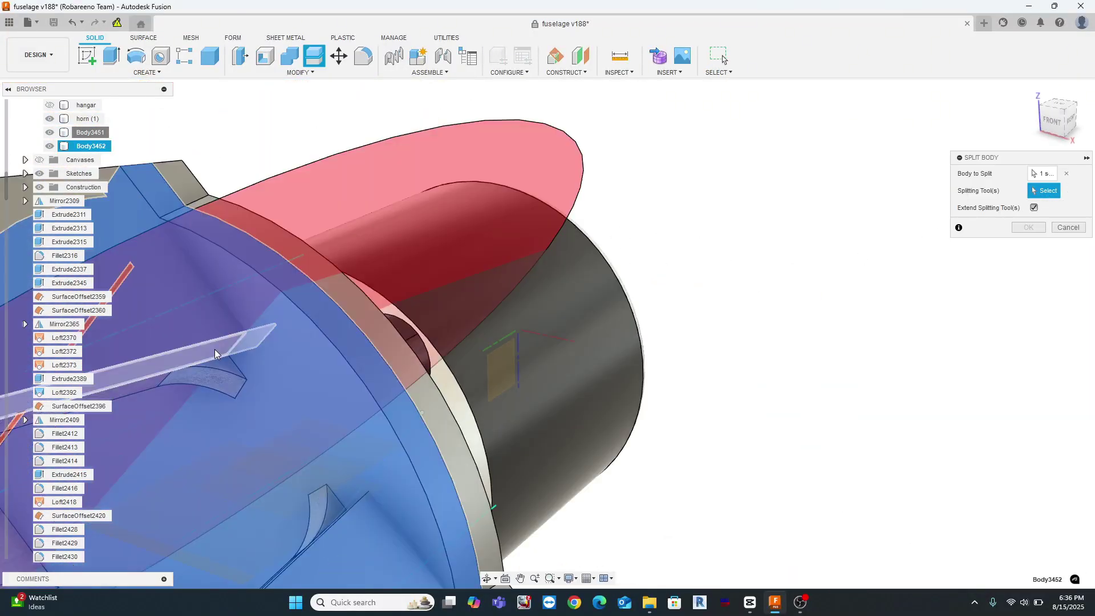
middle_click_drag(239, 390, 484, 470, "shift")
left_click(422, 476)
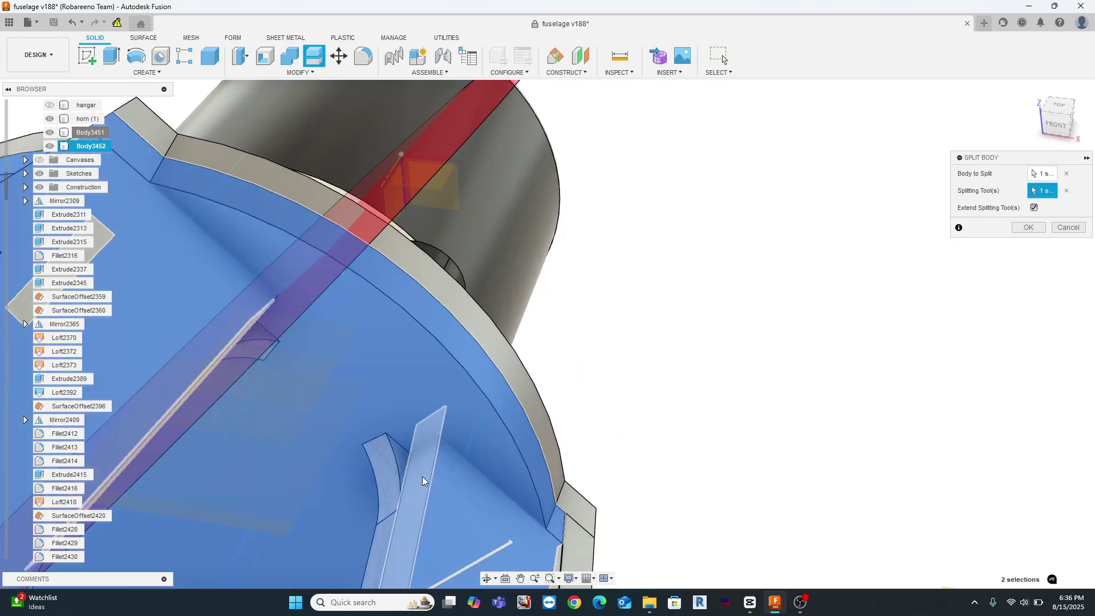
left_click(1028, 227)
Split the backing disc's two outer pieces with the inner faces of the perpendicular pair of overlay plates.
middle_click_drag(728, 251, 308, 51, "shift")
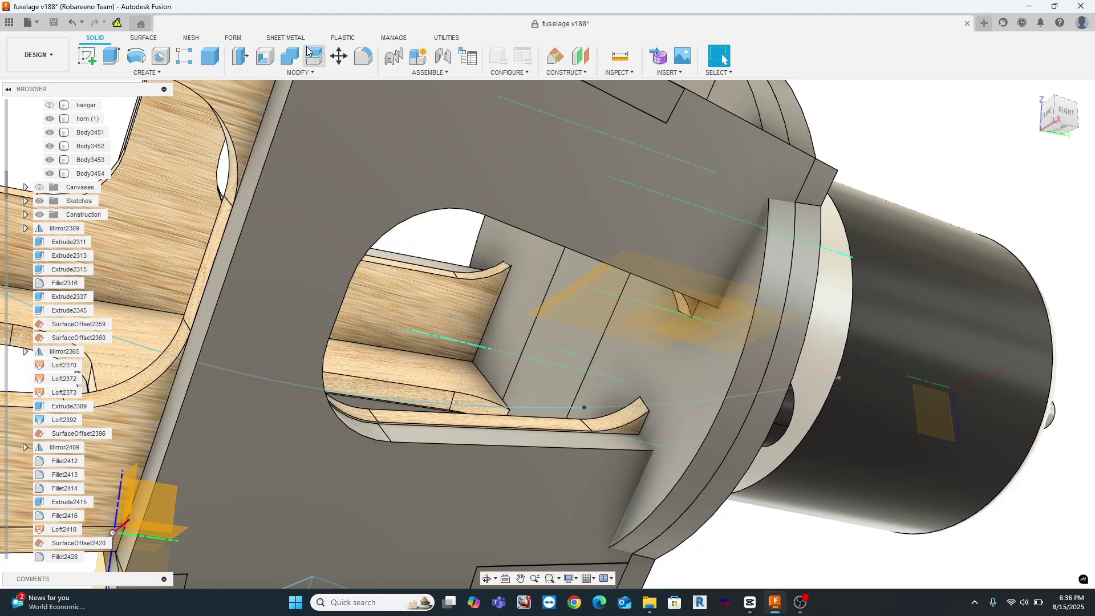
left_click(512, 258)
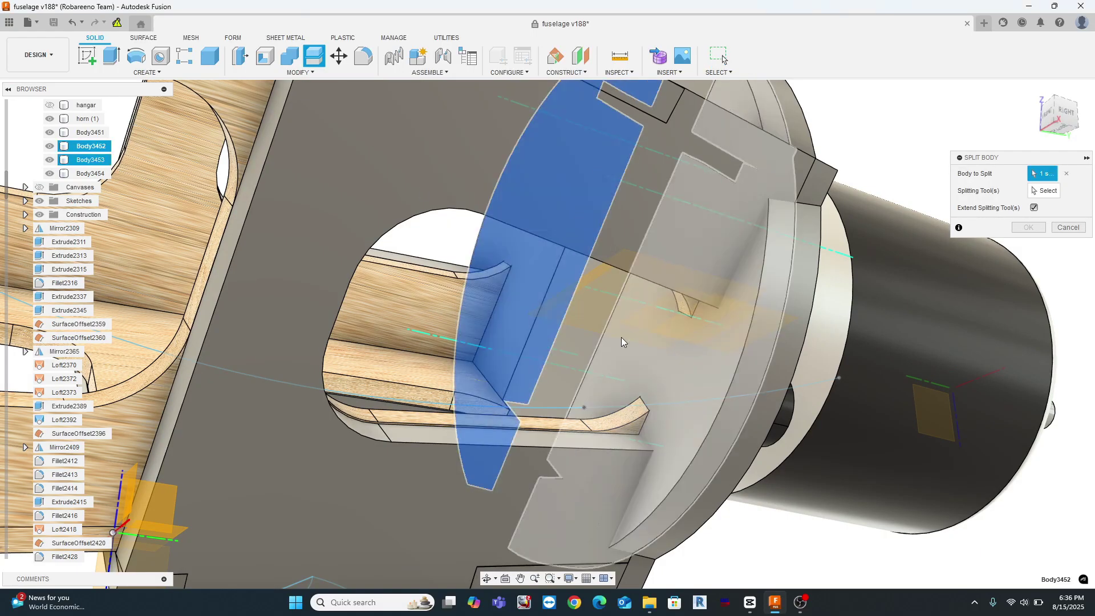
left_click(672, 361)
left_click(809, 308)
middle_click_drag(809, 308, 745, 308, "shift")
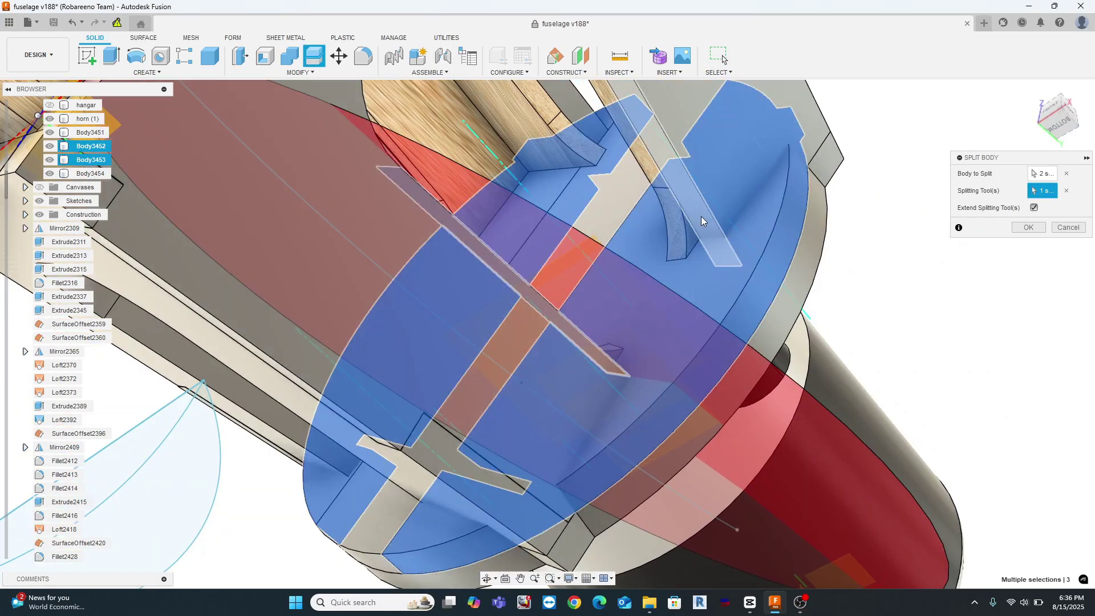
left_click(702, 215)
left_click(1029, 227)
Join the backing disc's central strip with its two middle side pieces into one cross-shaped plate.
middle_click_drag(924, 291, 812, 299, "shift")
left_click(289, 56)
left_click(513, 250)
left_click(563, 294)
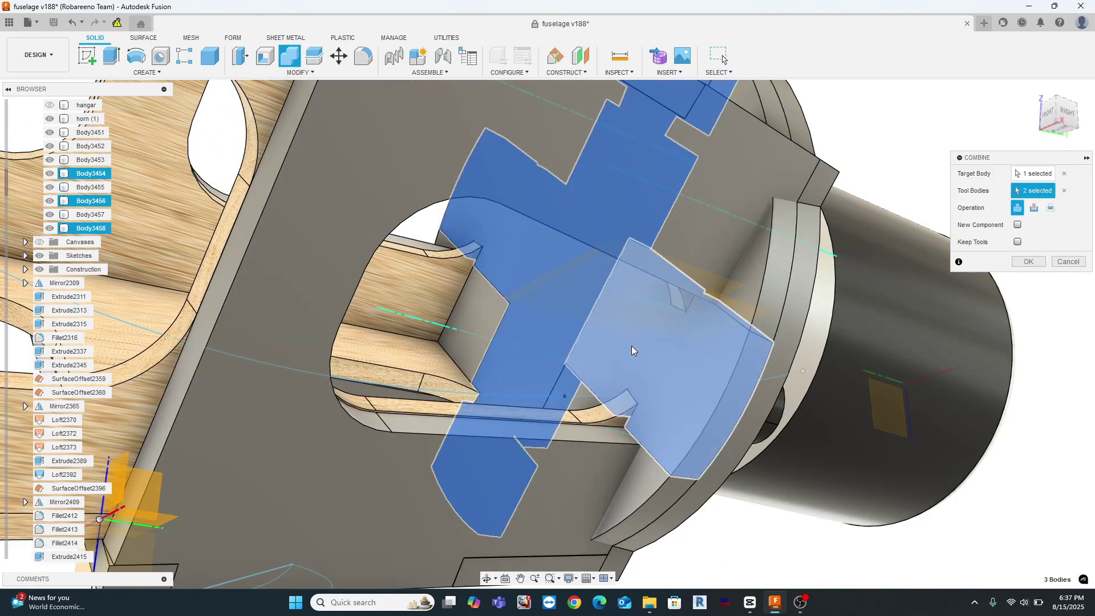
left_click(631, 346)
mouse_move(587, 323)
middle_mouse_down("shift")
mouse_move(599, 337)
mouse_move(601, 327)
middle_mouse_up("shift")
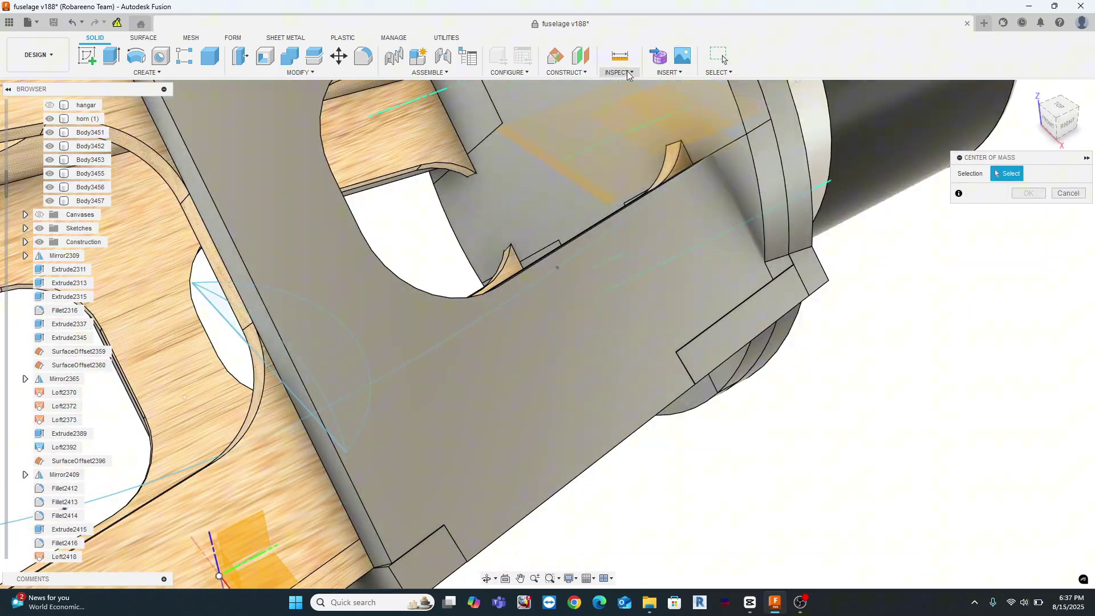
Create a section analysis from the backing disc's rear face, offset about 8.3 mm, and show it to cut through the mount.
left_click(628, 73)
left_click(636, 199)
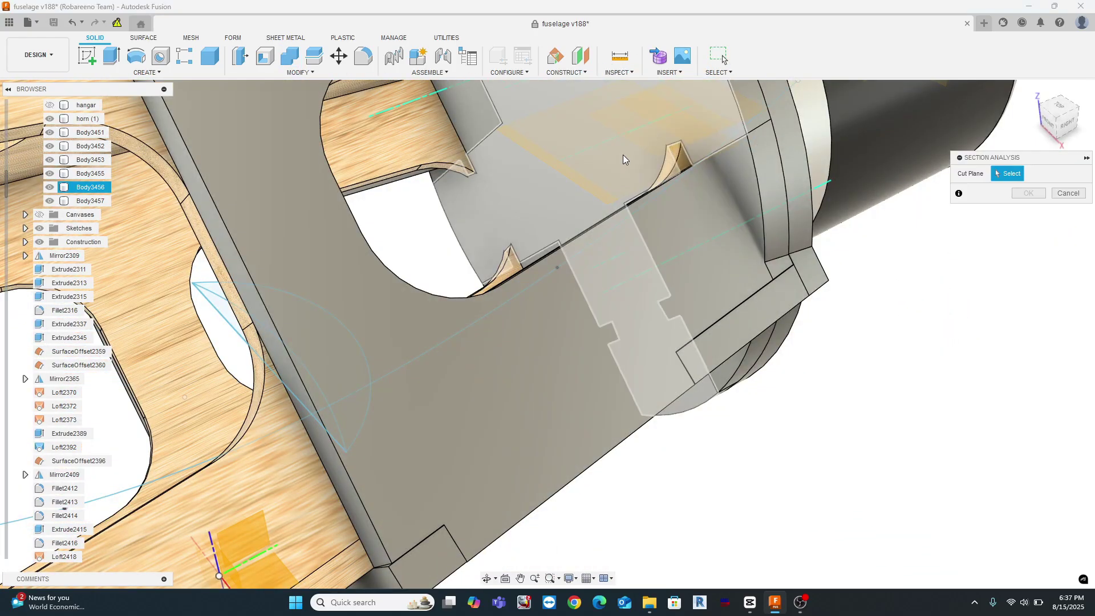
left_click(623, 160)
left_click_drag(597, 166, 545, 189)
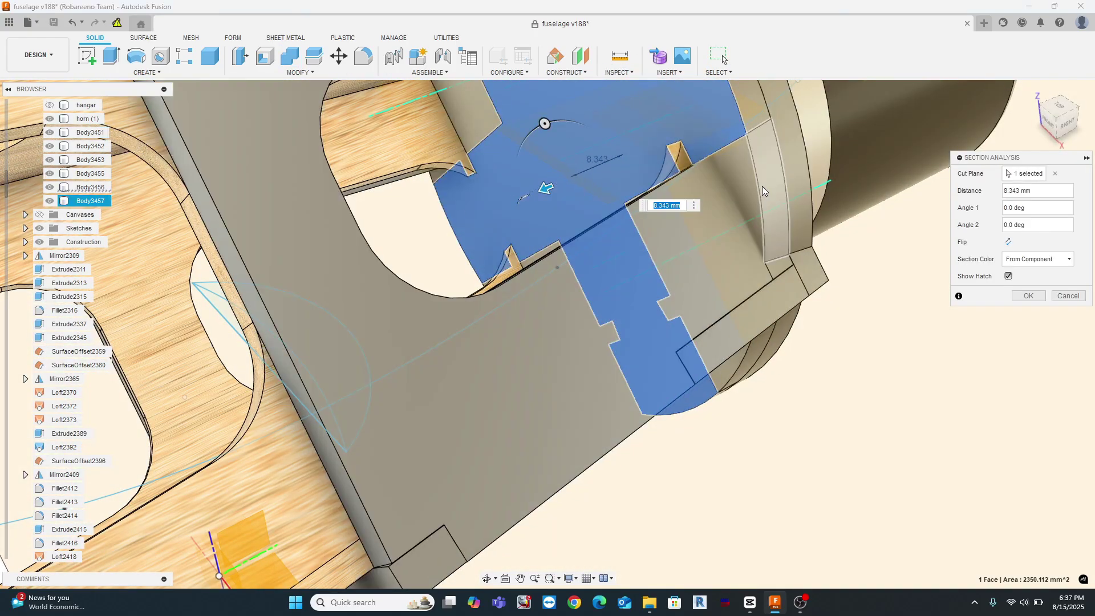
left_click(1028, 296)
scroll(55, 156, "up", 5)
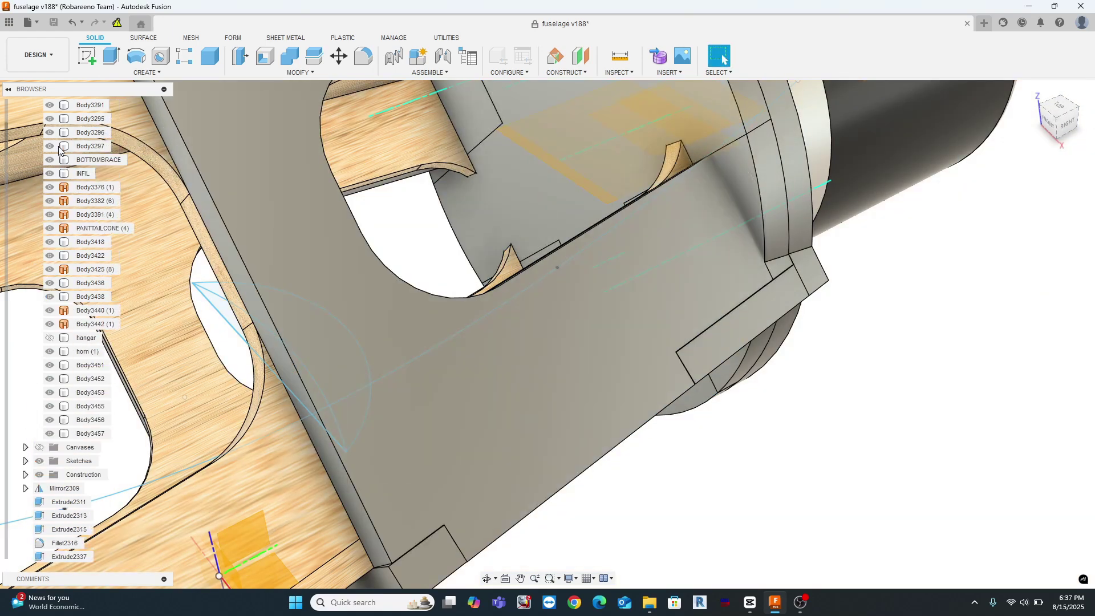
left_click(39, 187)
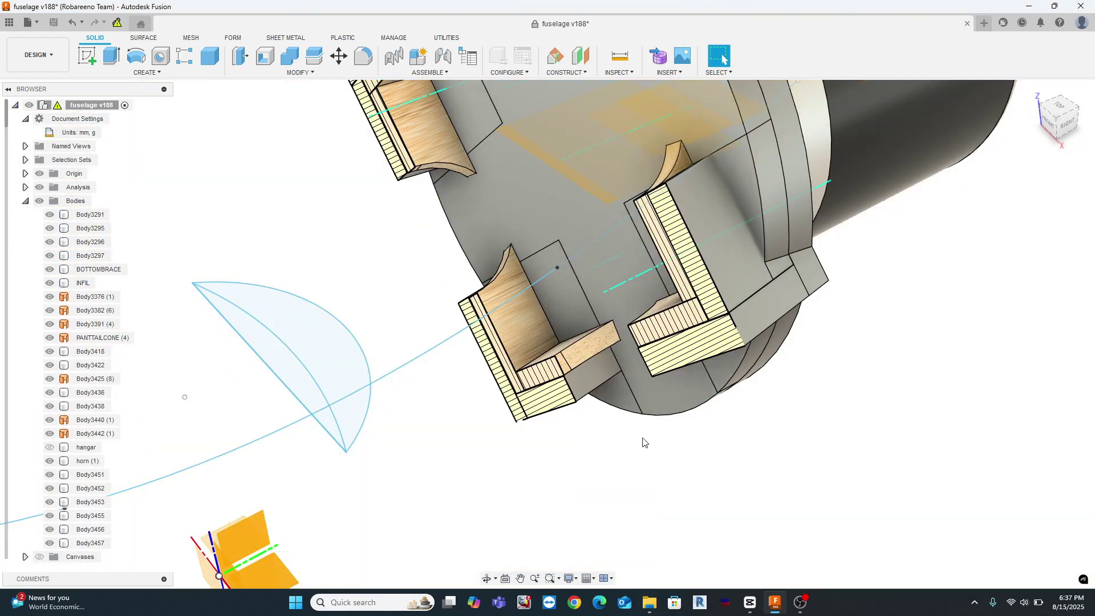
middle_click_drag(627, 440, 705, 265, "shift")
key("b")
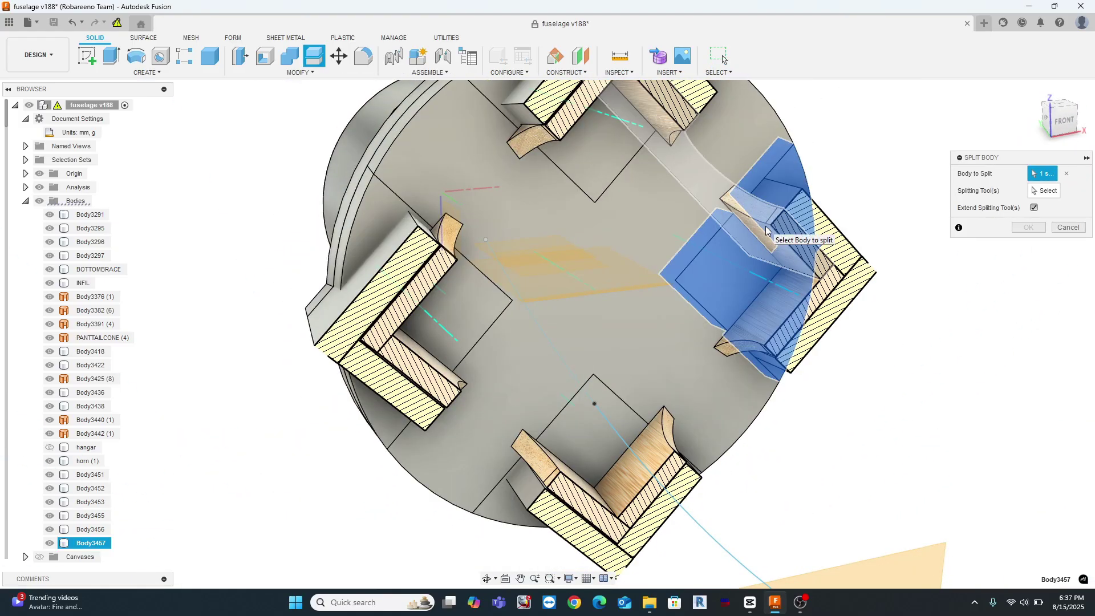
left_click(766, 231)
left_click(776, 307)
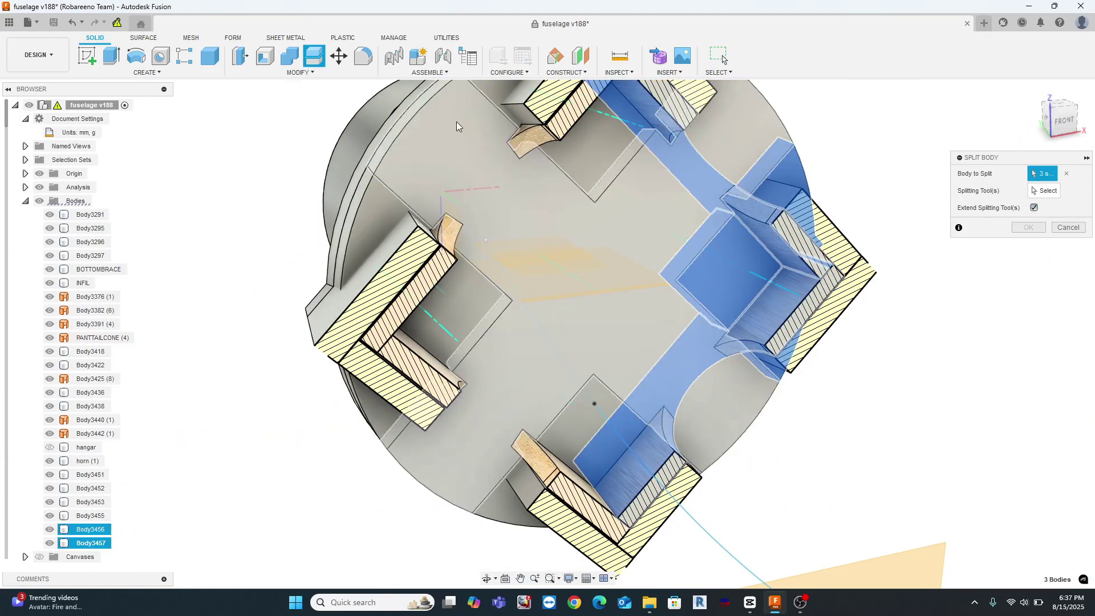
Cut one corner piece of the backing disc with the two wooden mount walls crossing it, keeping the tool bodies.
left_click(290, 55)
left_click(754, 214)
left_click(770, 314)
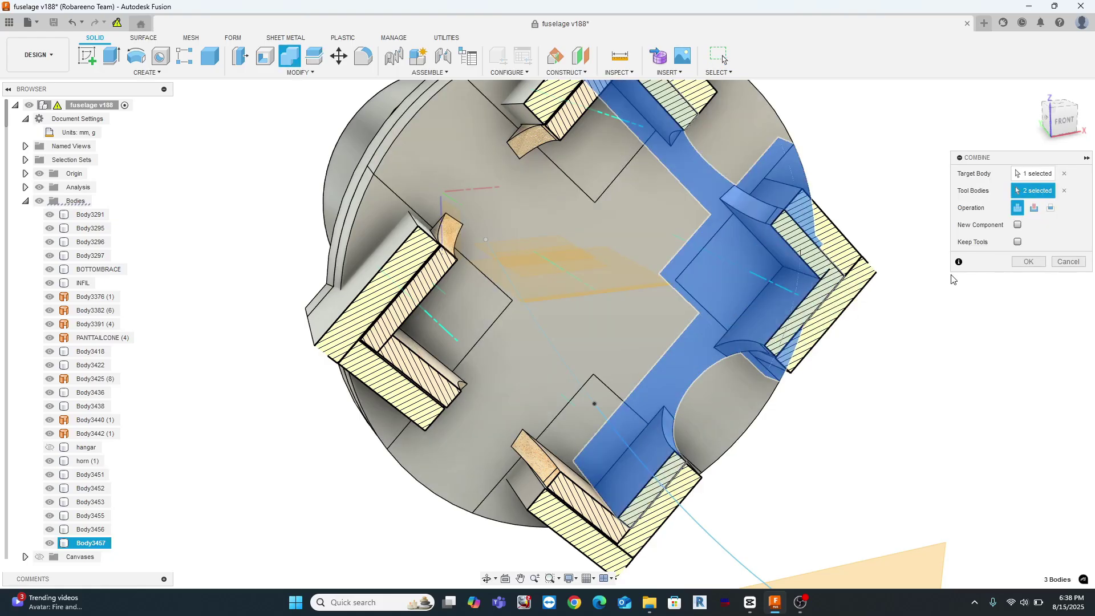
left_click(1034, 209)
left_click(1028, 262)
Cut the opposite corner piece of the backing disc with its two wooden mount walls, keeping the tool bodies.
left_click(293, 61)
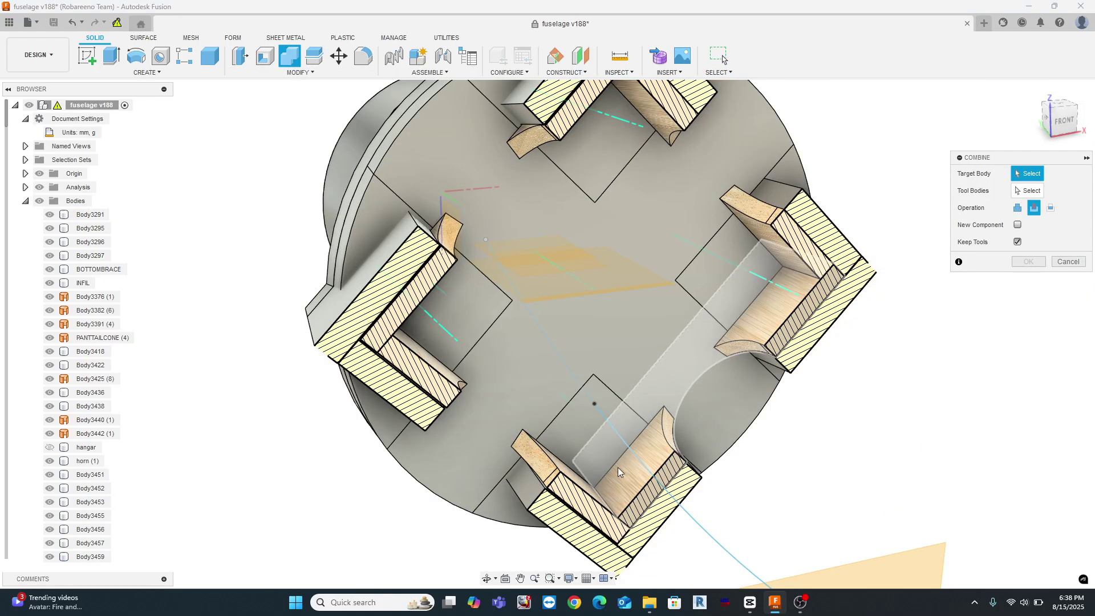
middle_click_drag(597, 442, 501, 422, "shift")
left_click(485, 274)
left_click(435, 208)
left_click(413, 330)
middle_click_drag(437, 325, 408, 465, "shift")
left_click(1028, 262)
scroll(746, 228, "down", 2)
middle_click_drag(622, 171, 701, 124, "shift")
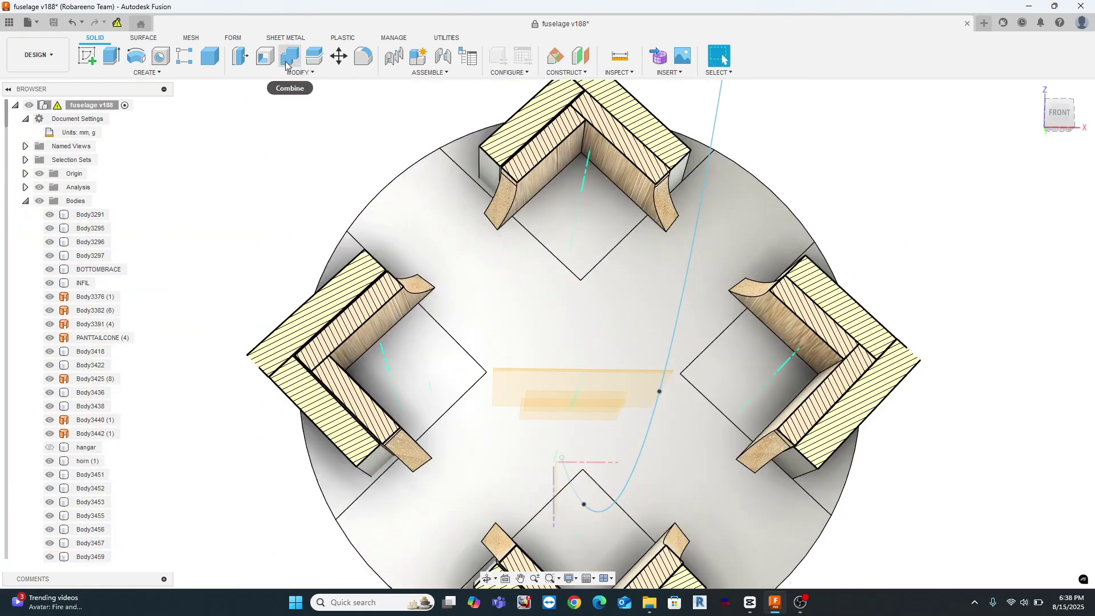
Cut the upper corner piece of the backing disc with the wooden mount walls around it, keeping the tool bodies.
left_click(289, 55)
left_click(545, 187)
left_click(589, 165)
left_click(1028, 261)
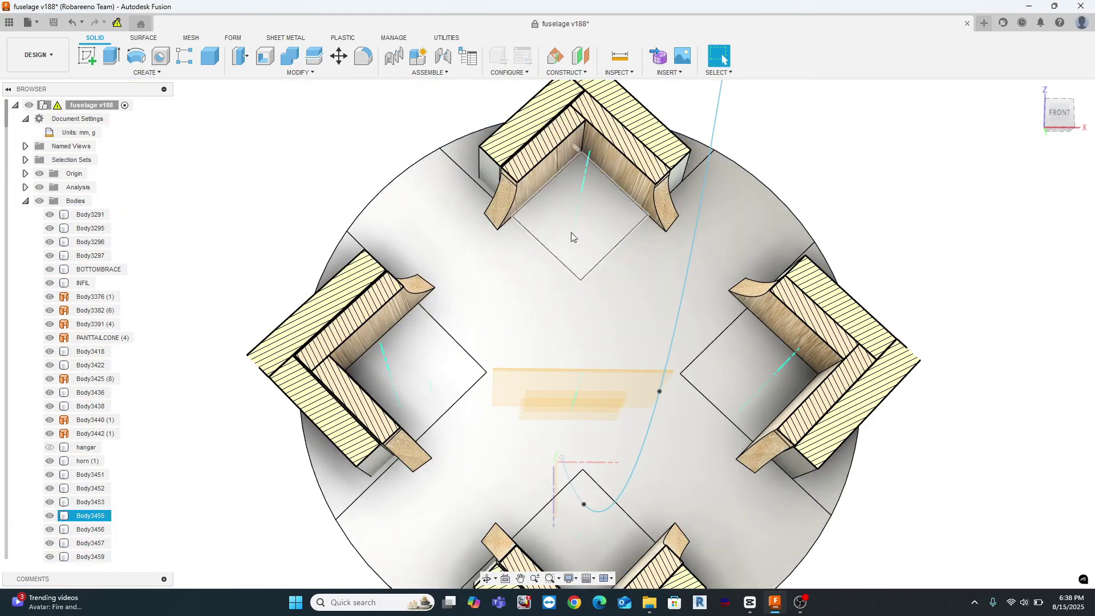
Delete the leftover backing-disc pieces at the mount's wooden corners.
middle_click_drag(565, 230, 516, 256, "shift")
left_click(793, 294)
key("Delete")
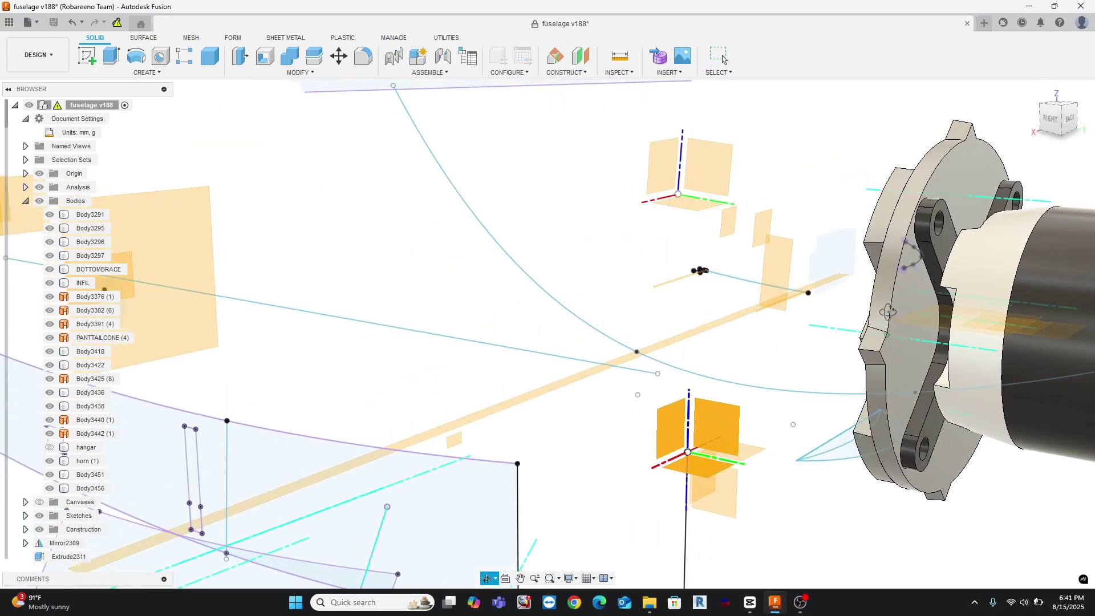
Split the tabbed front disc with the cylindrical face of one motor mounting-arm hole.
middle_click_drag(703, 273, 742, 274, "shift")
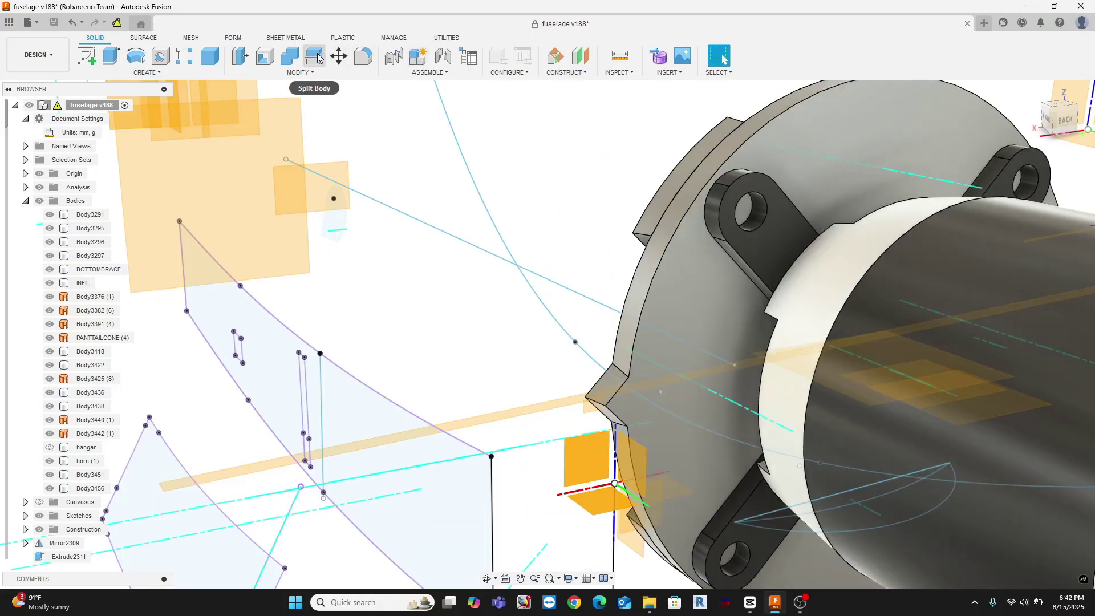
left_click(318, 58)
left_click(799, 154)
left_click(1045, 191)
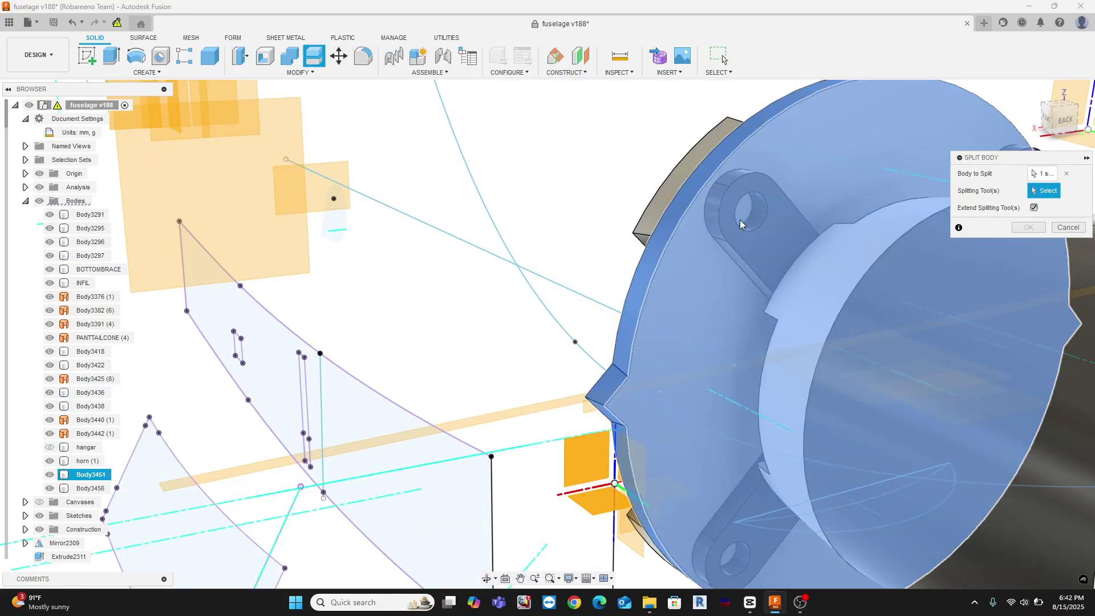
scroll(743, 224, "up", 2)
left_click(770, 213)
left_click(1028, 228)
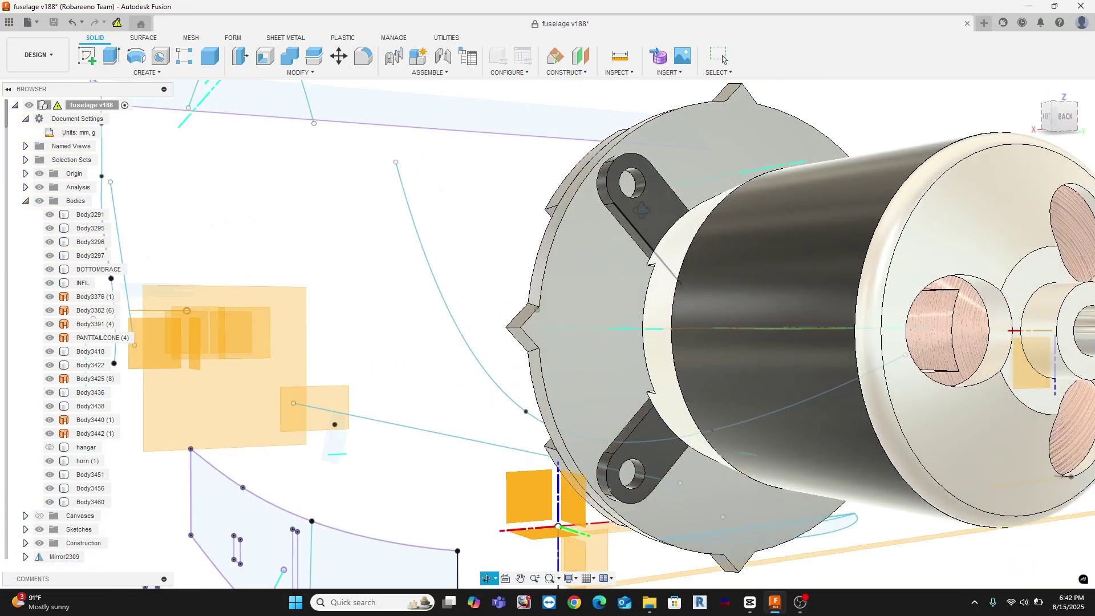
Hide the motor and pull the hole plug split from the front disc out into a long pin.
middle_click_drag(693, 394, 642, 271, "shift")
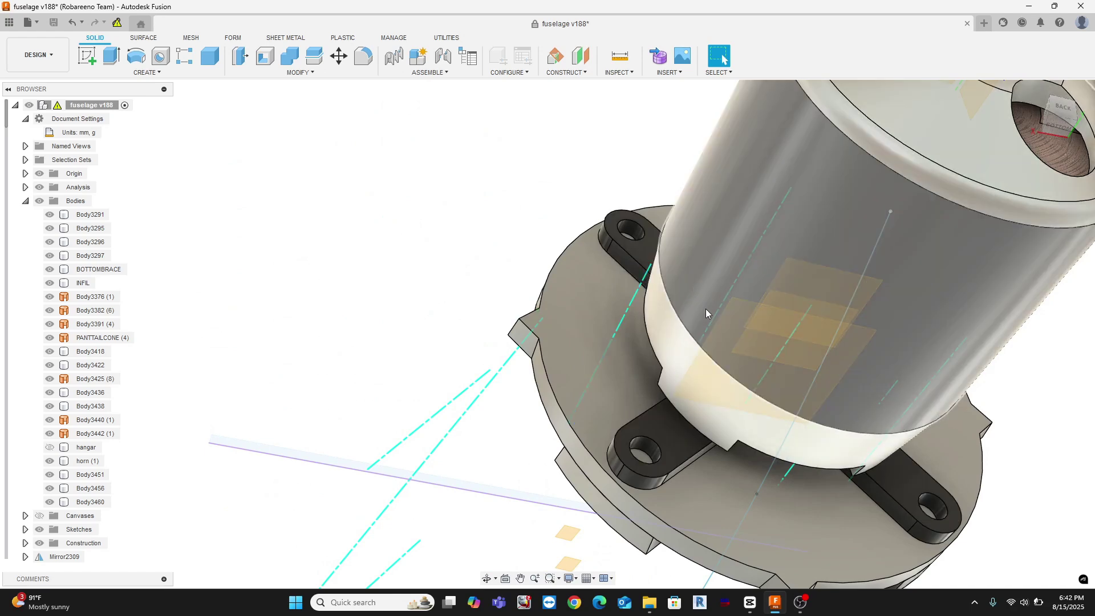
right_click(709, 315)
left_click(687, 427)
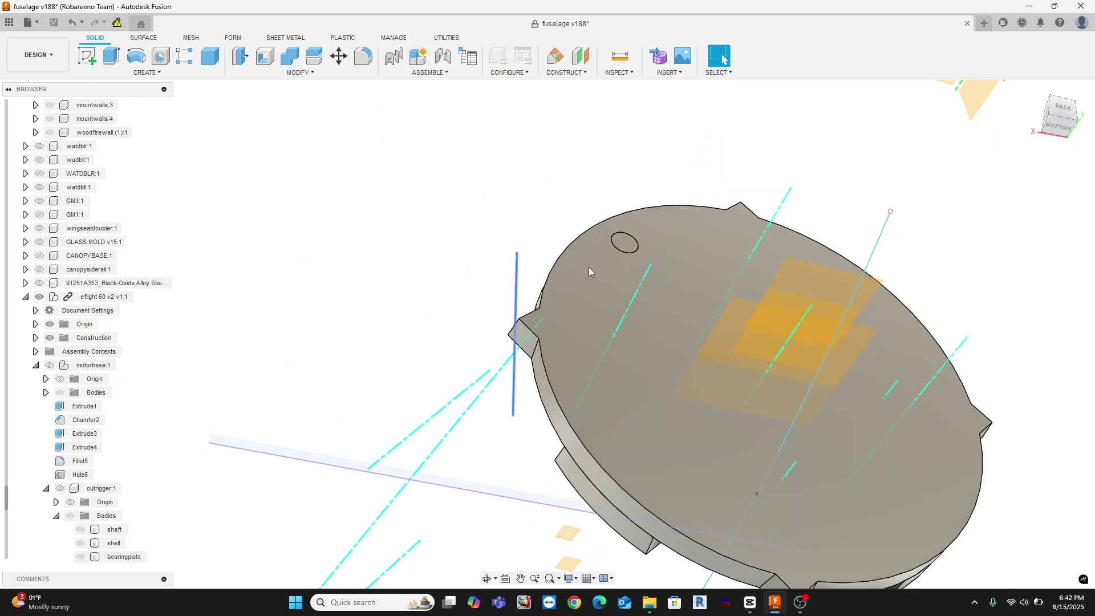
scroll(617, 241, "up", 3)
right_click(619, 240)
left_click(659, 219)
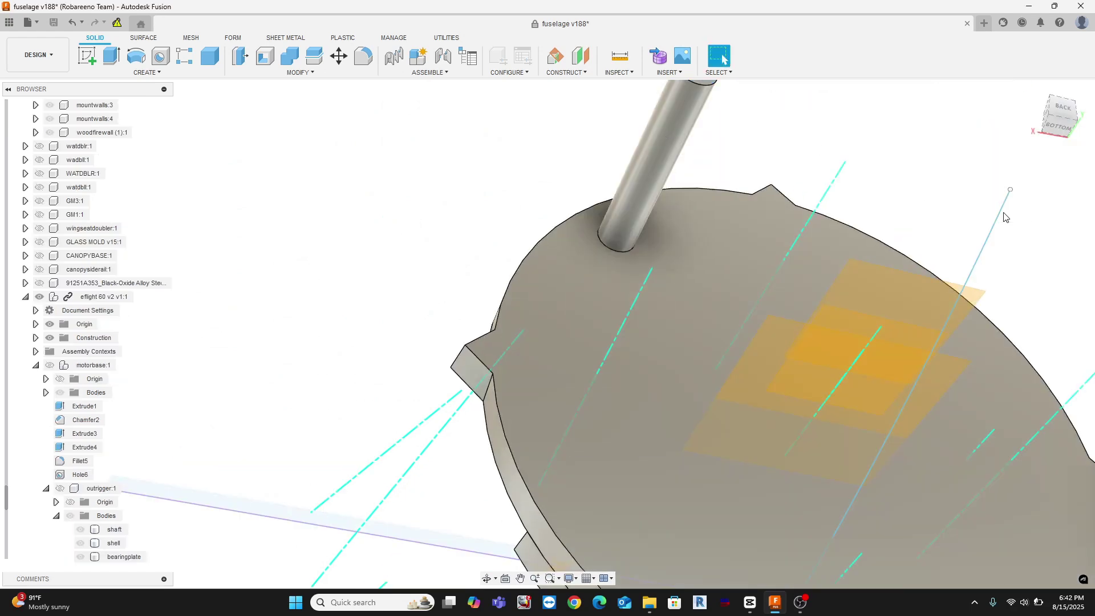
Move the pin about -14.28 mm along its Z axis so it passes through the front disc and backing plate.
scroll(784, 191, "down", 2)
key("m")
left_click(732, 118)
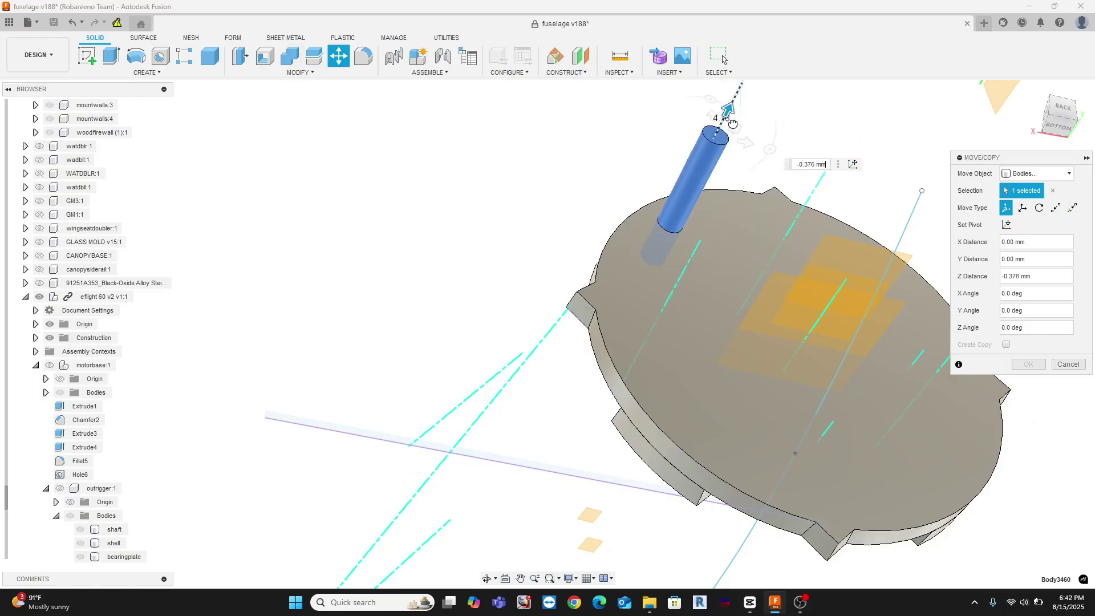
middle_click_drag(714, 166, 719, 242, "shift")
left_click(1035, 365)
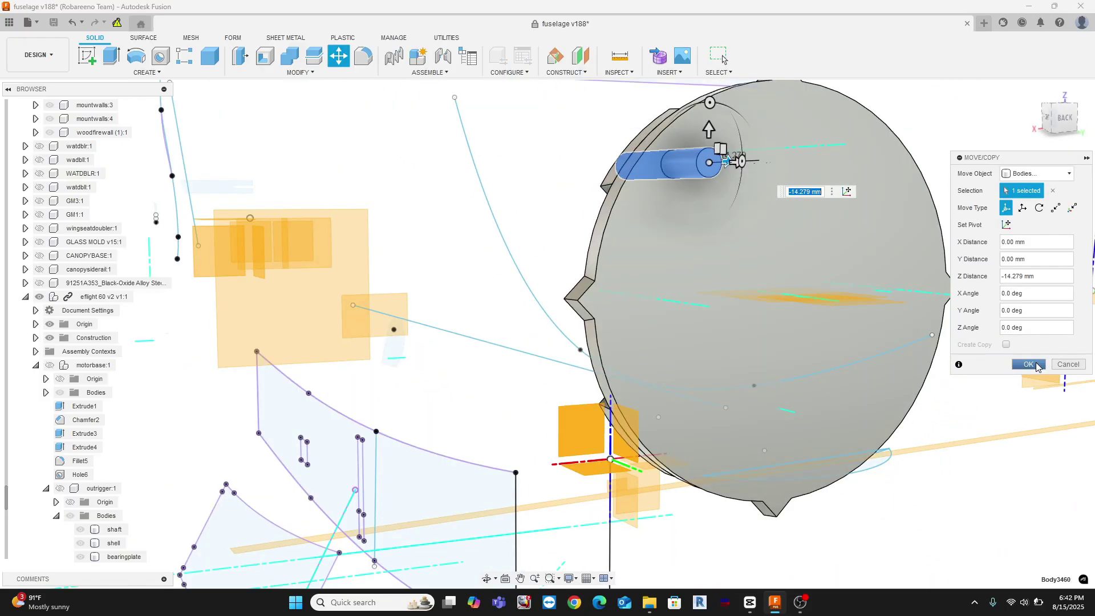
Pattern the pin body in a full circle around the front disc's axis with a quantity of 4.
left_click(149, 72)
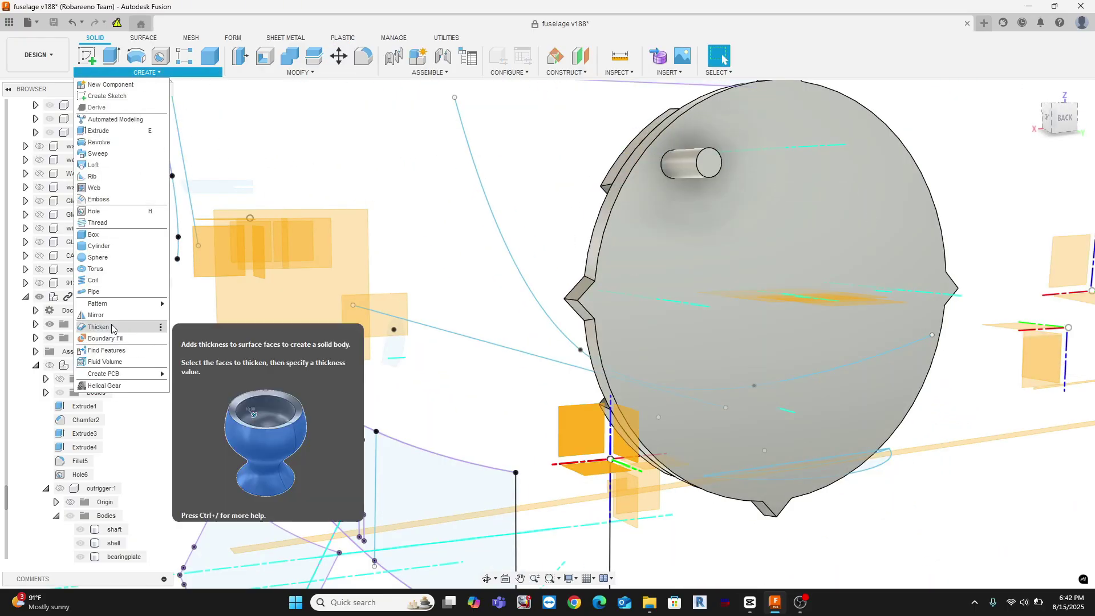
mouse_move(108, 305)
left_click(200, 316)
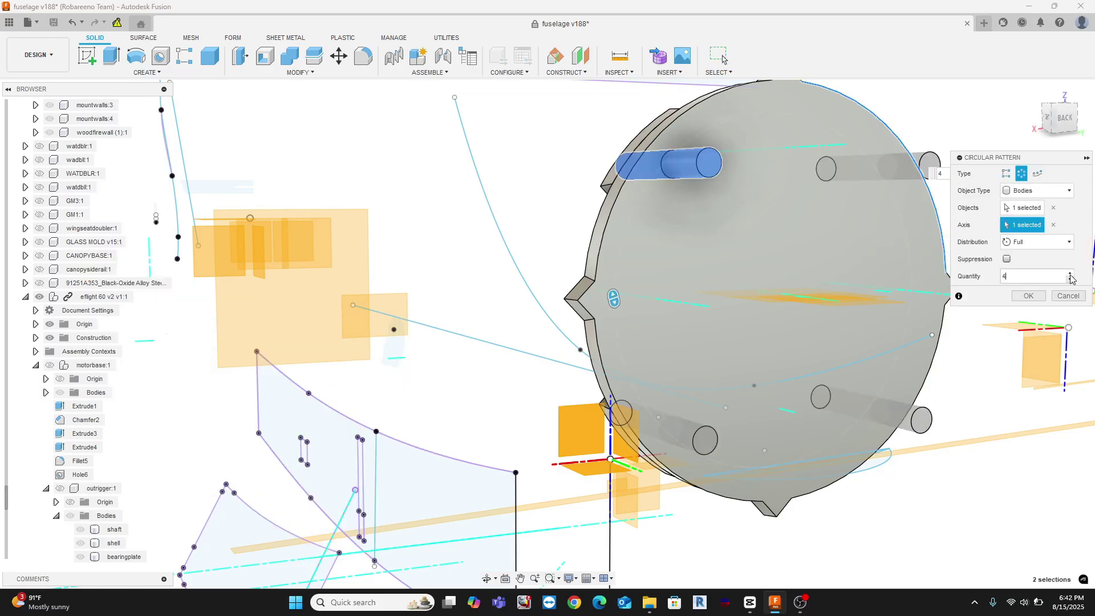
left_click(1032, 298)
Extrude the four pin end faces back through the front disc and backing plate to cut the motor bolt holes.
middle_click_drag(813, 265, 881, 264, "shift")
scroll(765, 111, "up", 2)
left_click(850, 184)
left_click(688, 174, "ctrl")
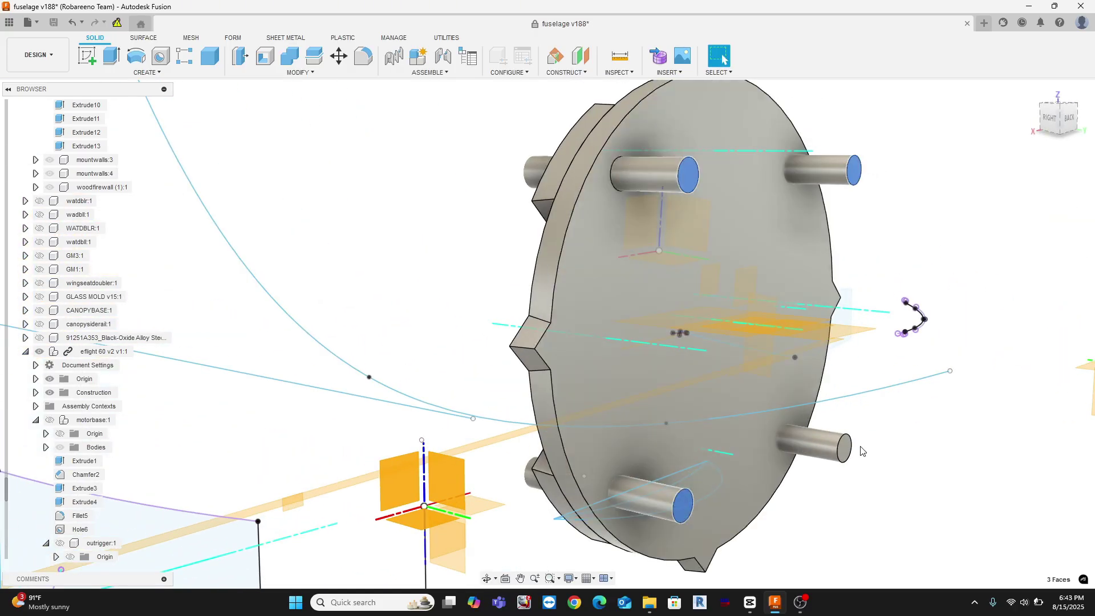
key("e")
left_click_drag(856, 450, 495, 395)
key("Return")
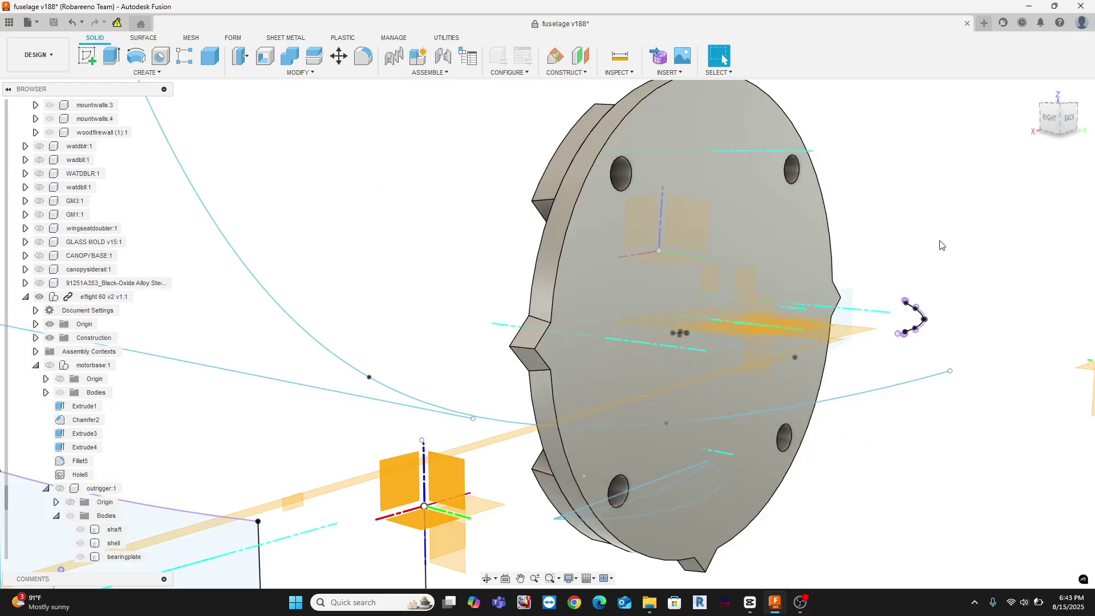
Isolate the cross-shaped backing plate behind the front disc to inspect its outline and bolt holes.
middle_click_drag(911, 329, 748, 276, "shift")
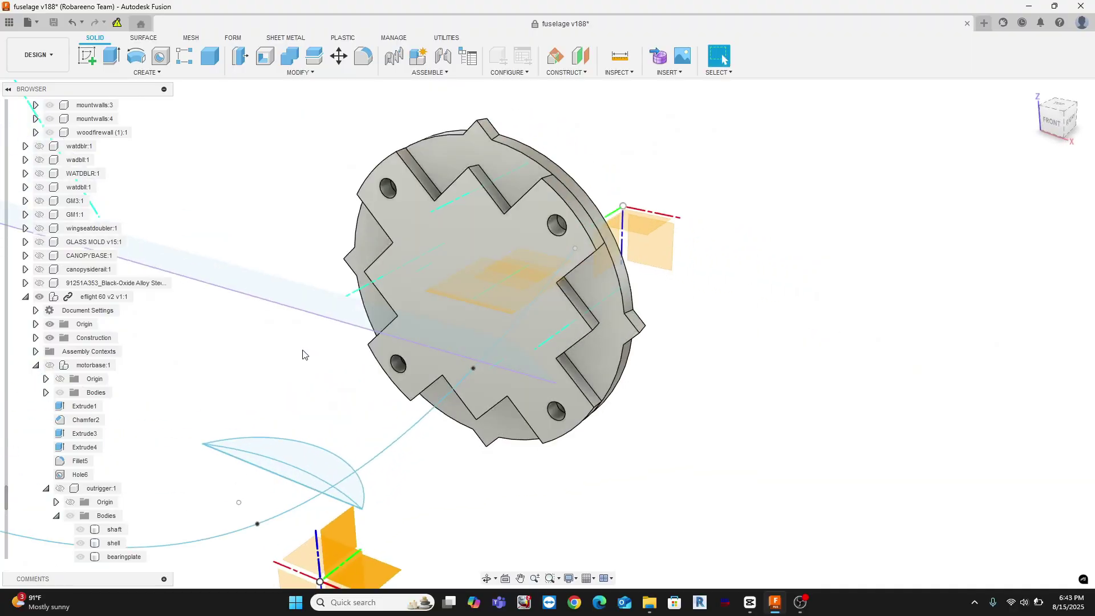
left_click(477, 310)
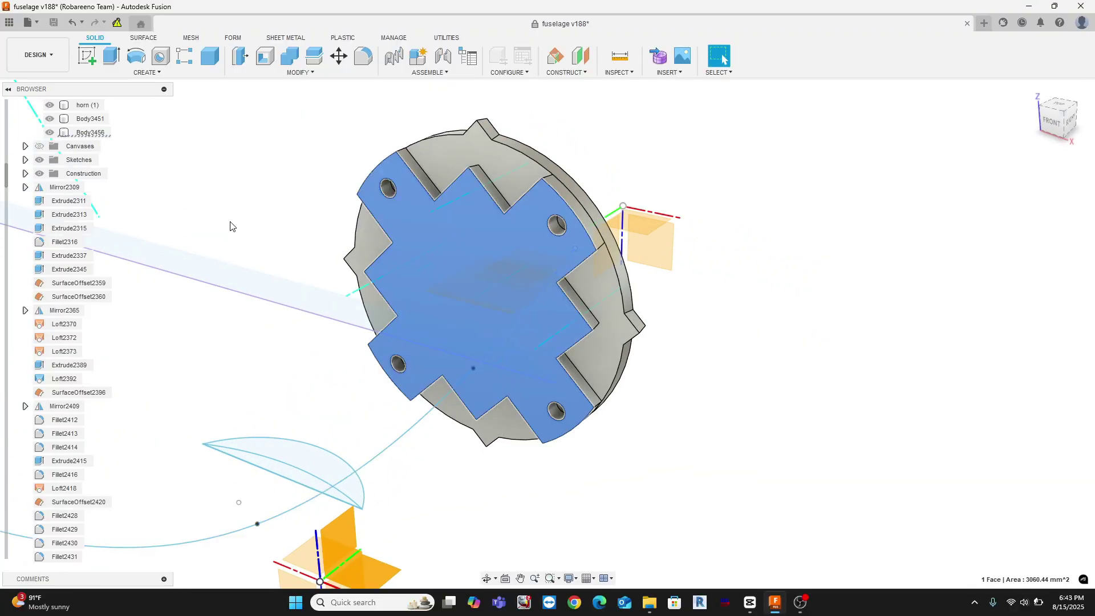
left_click(103, 383)
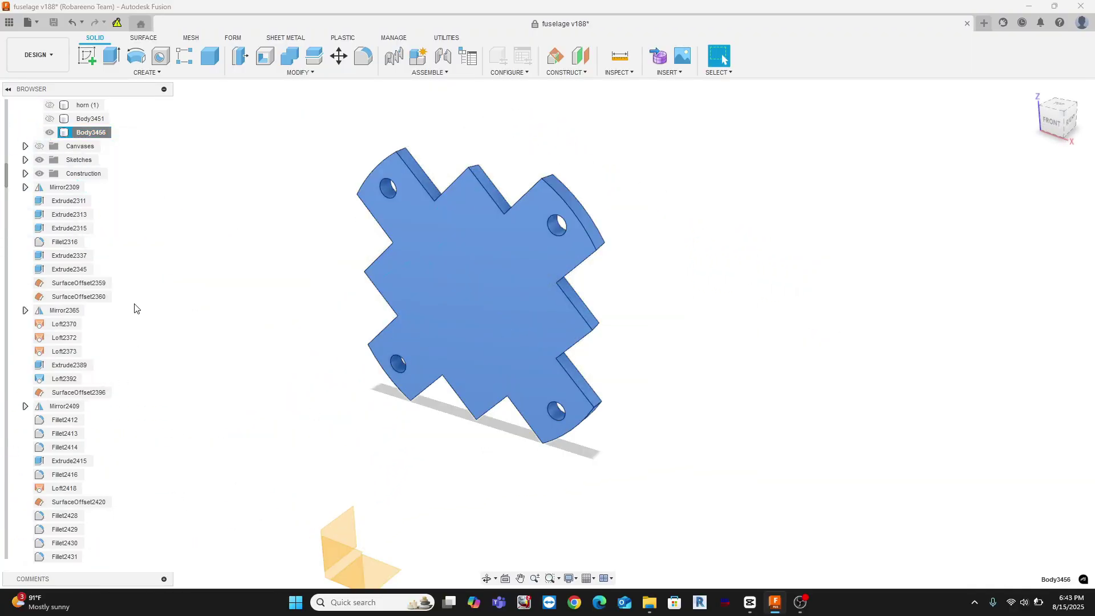
Show the cowl and the other fuselage bodies again around the sectioned motor mount.
scroll(135, 284, "up", 10)
right_click(93, 105)
left_click(149, 387)
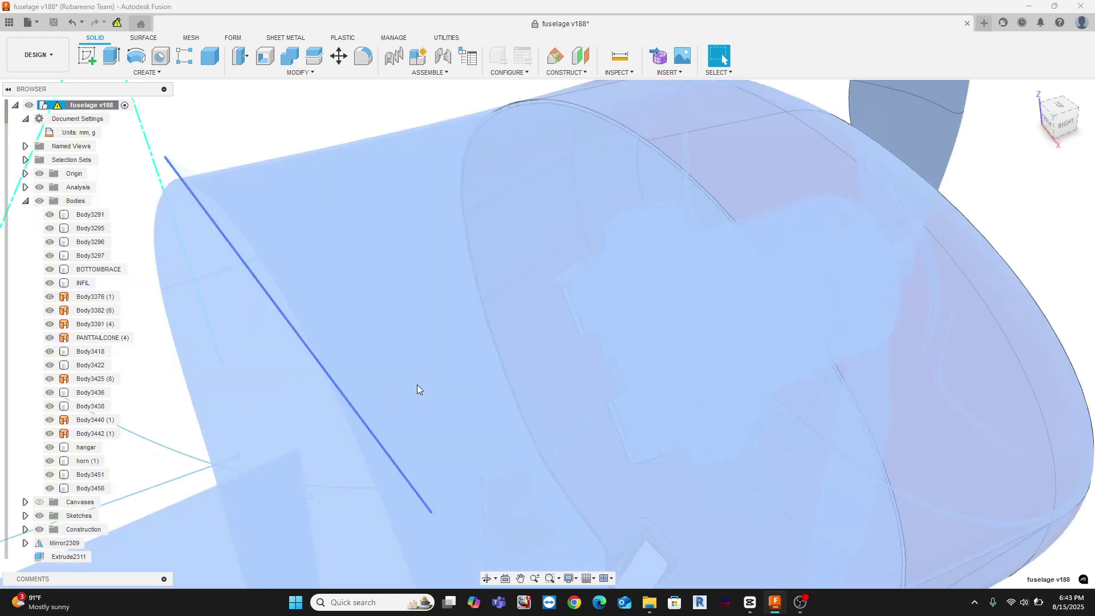
left_click(264, 152)
scroll(481, 210, "down", 3)
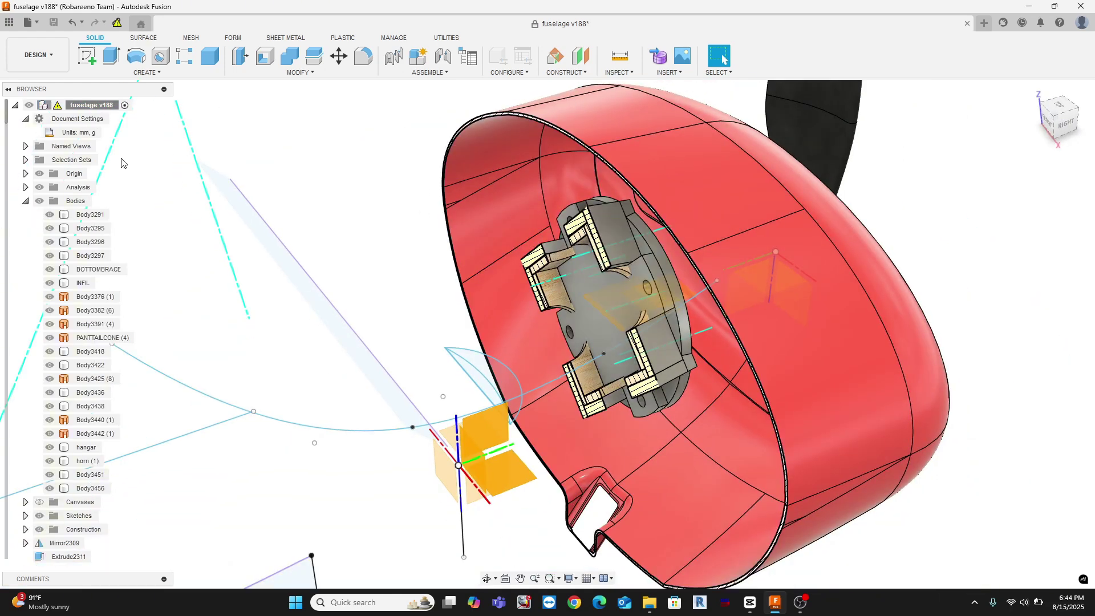
Turn off the section analysis and hide the cowl covering the motor mount.
left_click(39, 187)
middle_click_drag(742, 328, 648, 320, "shift")
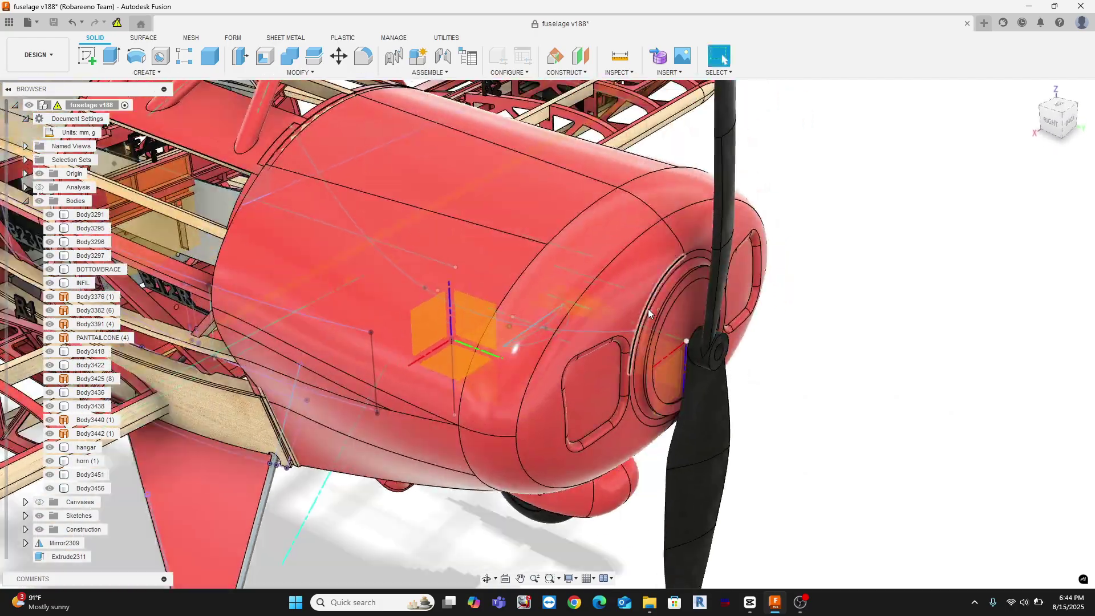
left_click(375, 282)
key("v")
left_click(734, 309)
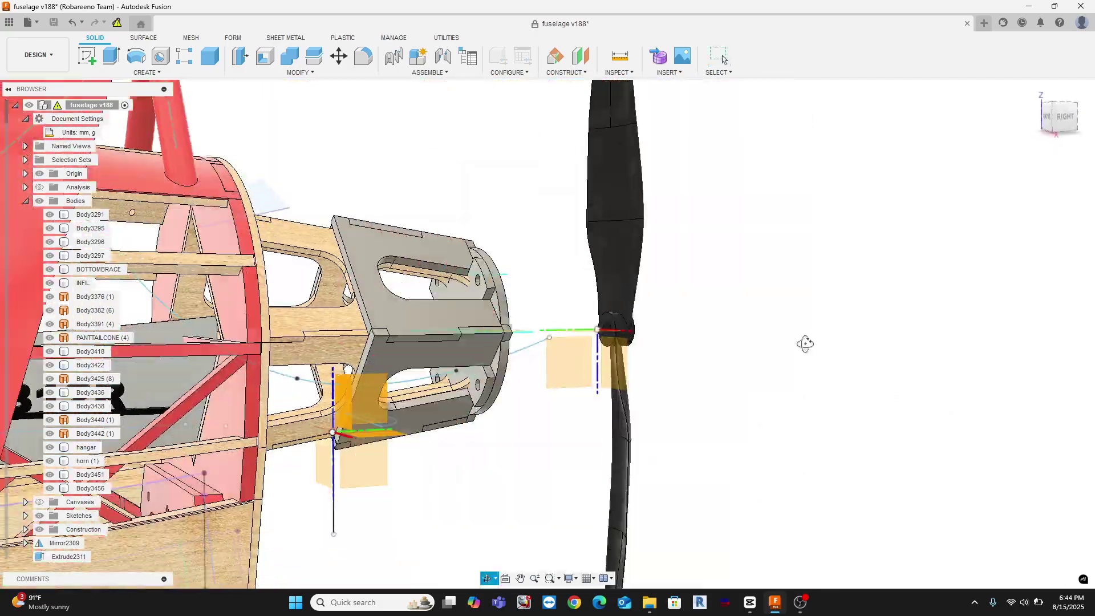
middle_click_drag(805, 345, 724, 325, "shift")
scroll(532, 367, "up", 2)
middle_click_drag(533, 367, 618, 371, "shift")
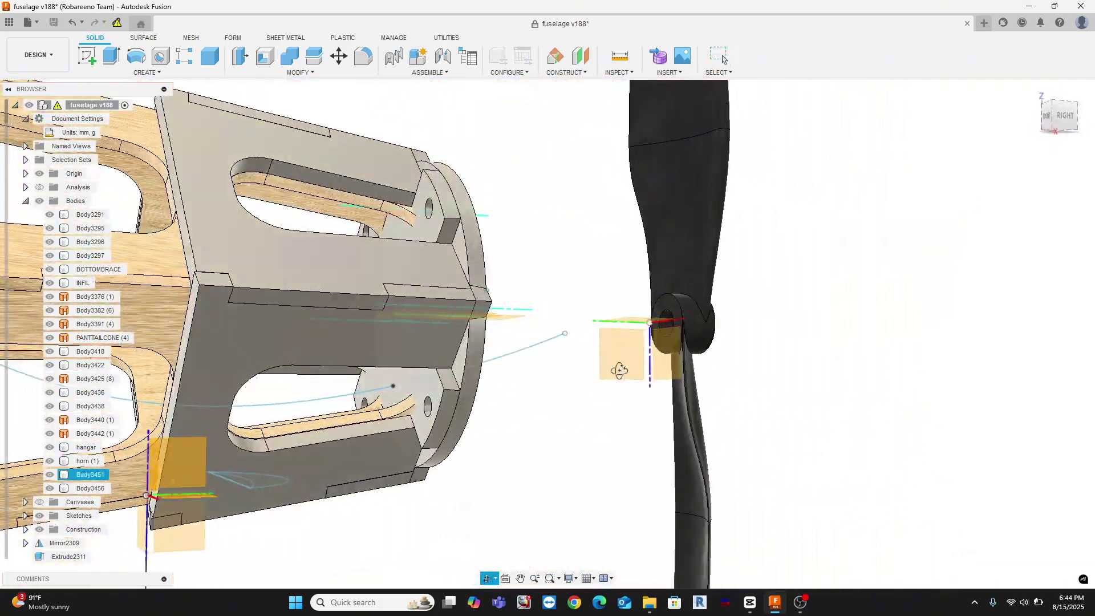
middle_click_drag(619, 371, 610, 317, "shift")
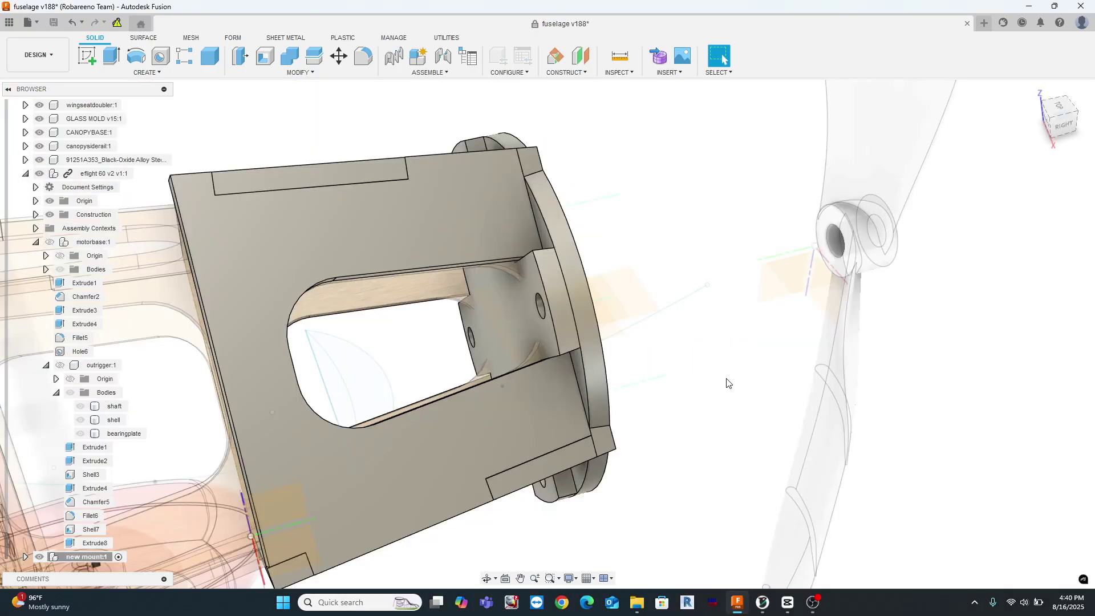
Examine how the motor mount's overlay plates, front disc and backing plate fit together, including the bolt holes.
scroll(727, 412, "down", 2)
scroll(826, 383, "down", 1)
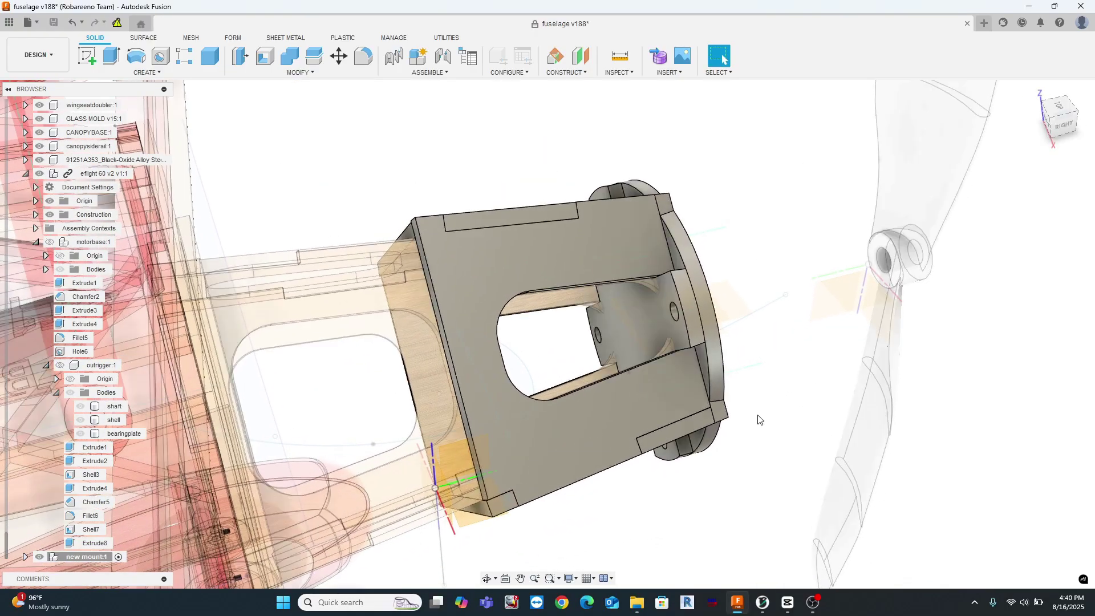
scroll(761, 422, "up", 2)
scroll(760, 422, "up", 1)
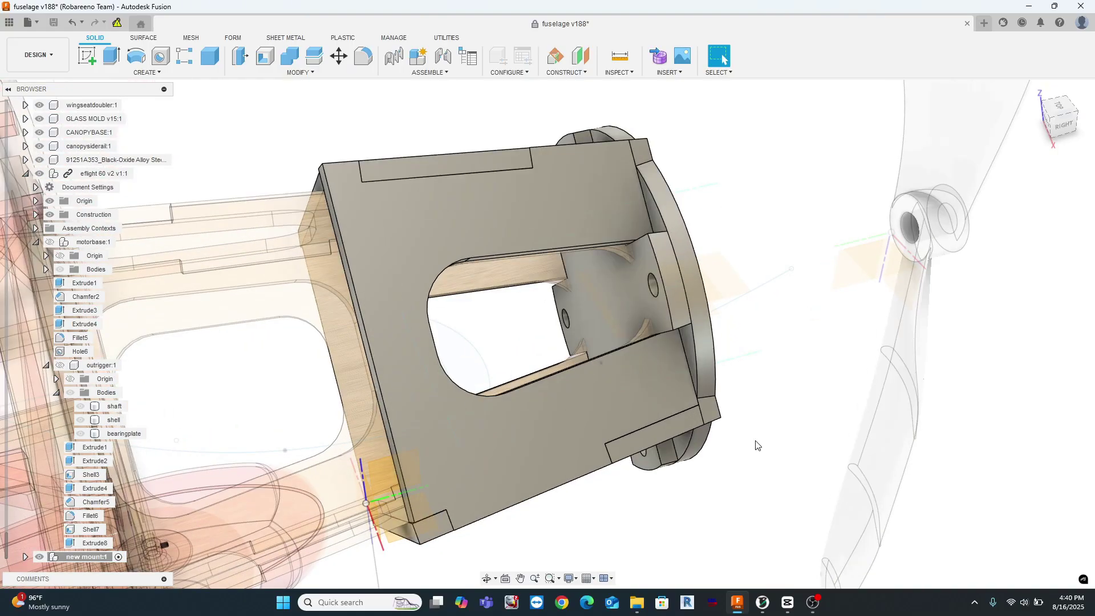
mouse_move(753, 455)
middle_mouse_down("shift")
mouse_move(729, 445)
mouse_move(750, 453)
mouse_move(738, 438)
middle_mouse_up("shift")
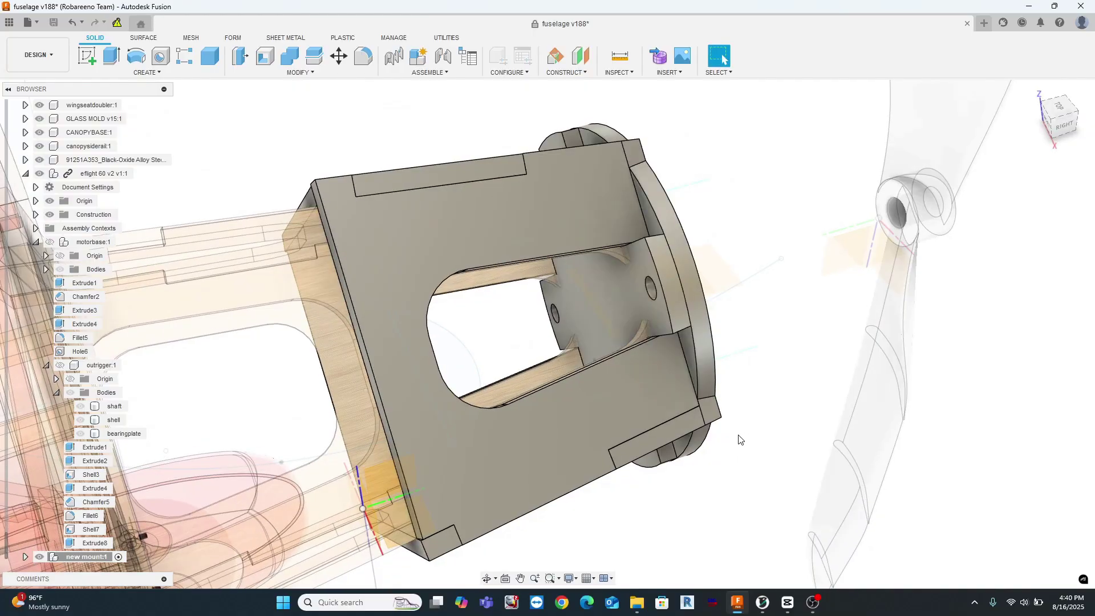
middle_click_drag(770, 440, 761, 408, "shift")
middle_click_drag(559, 427, 634, 451, "shift")
scroll(690, 285, "up", 4)
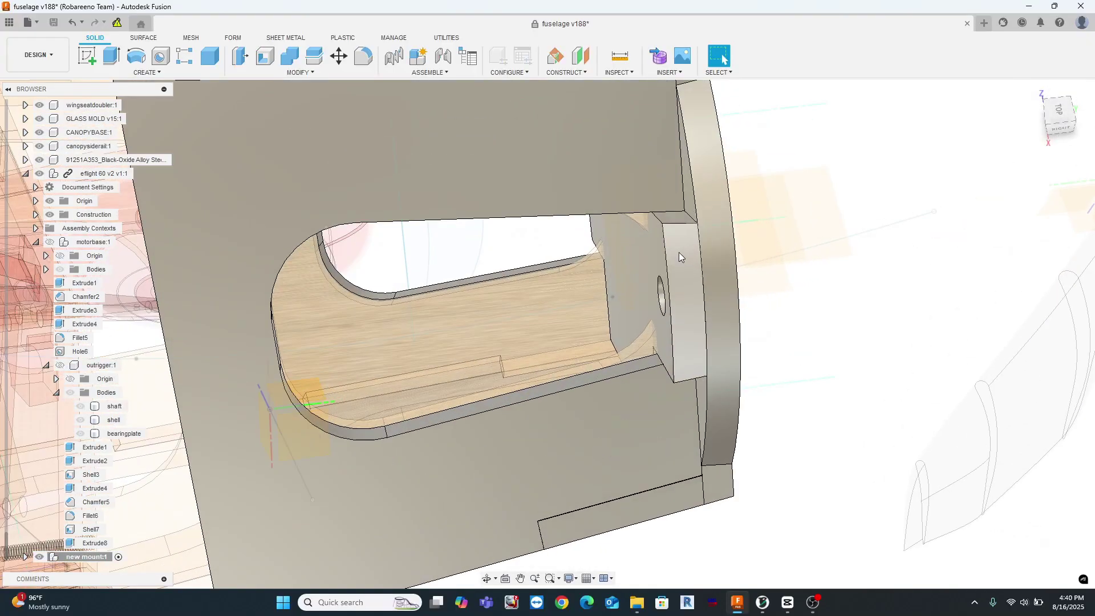
middle_click_drag(681, 288, 694, 265, "shift")
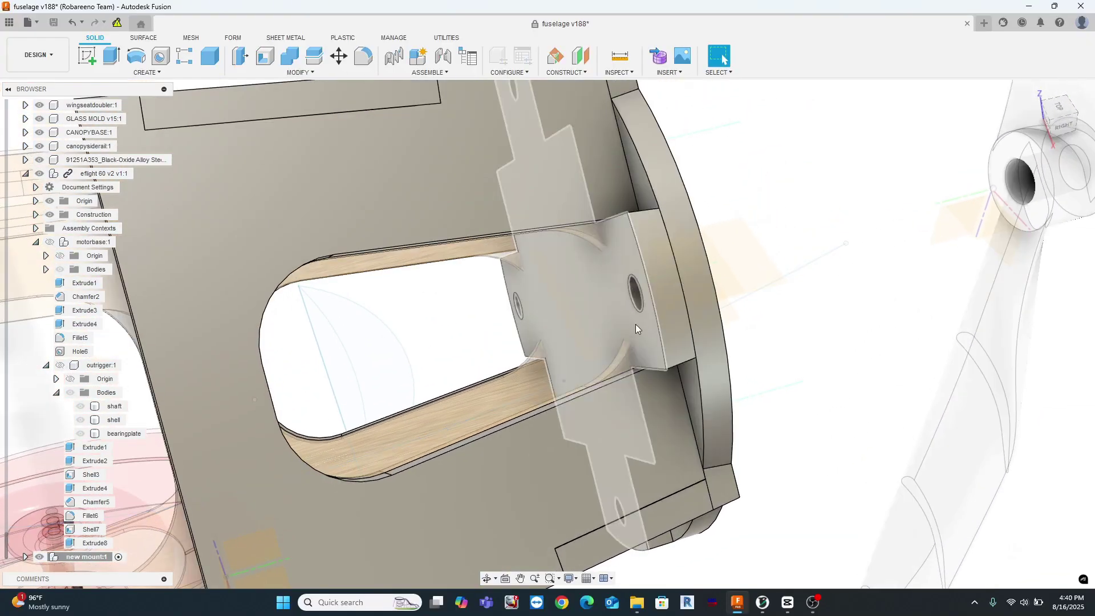
scroll(652, 275, "down", 2)
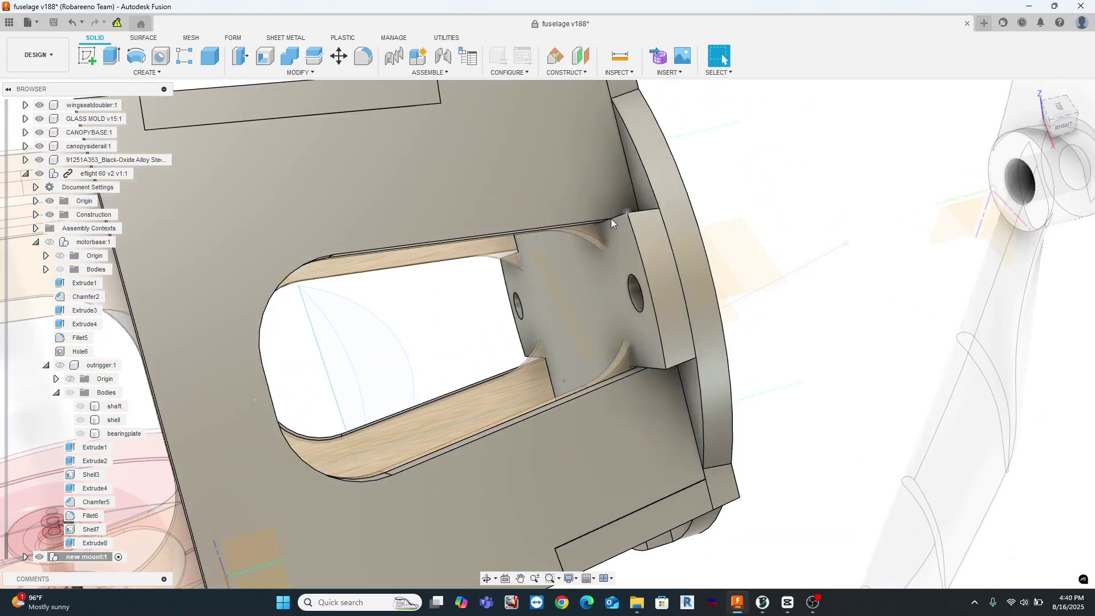
scroll(607, 220, "down", 2)
middle_click_drag(597, 227, 577, 228, "shift")
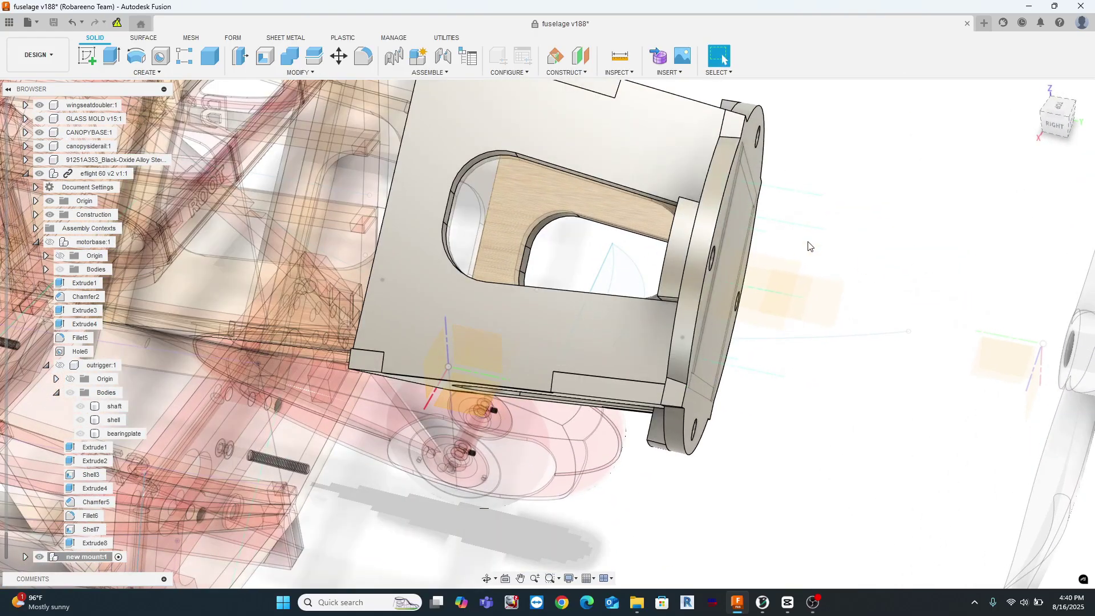
middle_click_drag(787, 250, 816, 247, "shift")
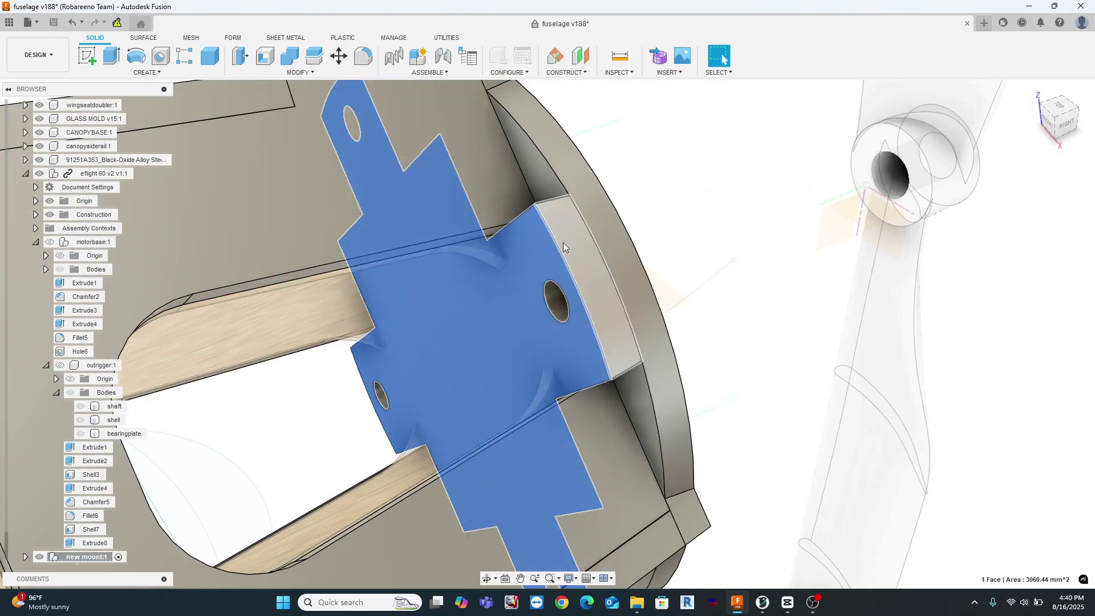
scroll(547, 247, "down", 3)
middle_click_drag(535, 264, 534, 278)
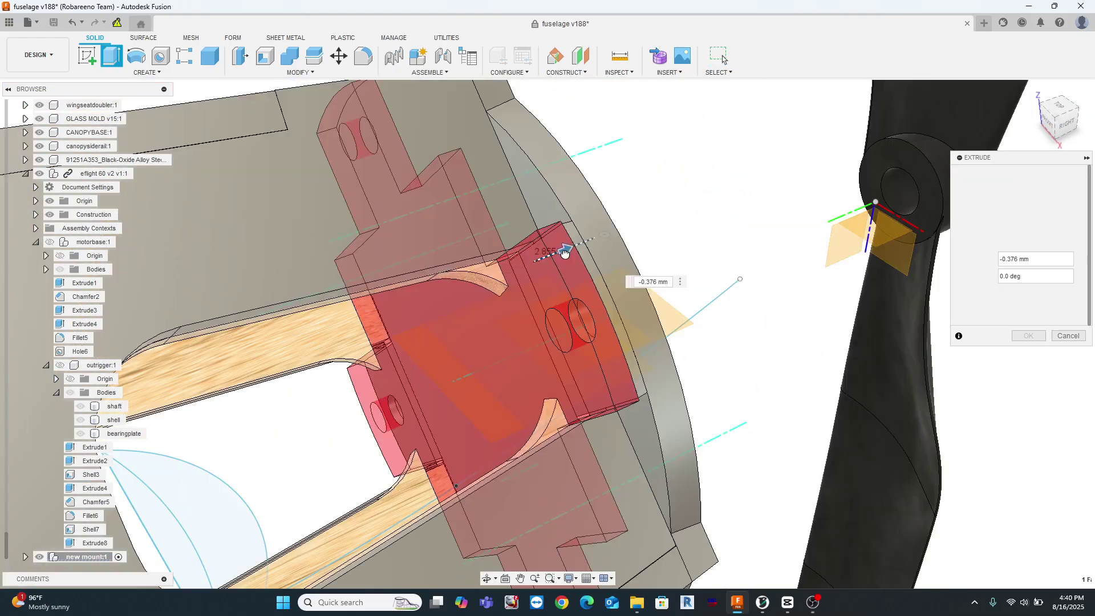
left_click_drag(564, 252, 562, 254)
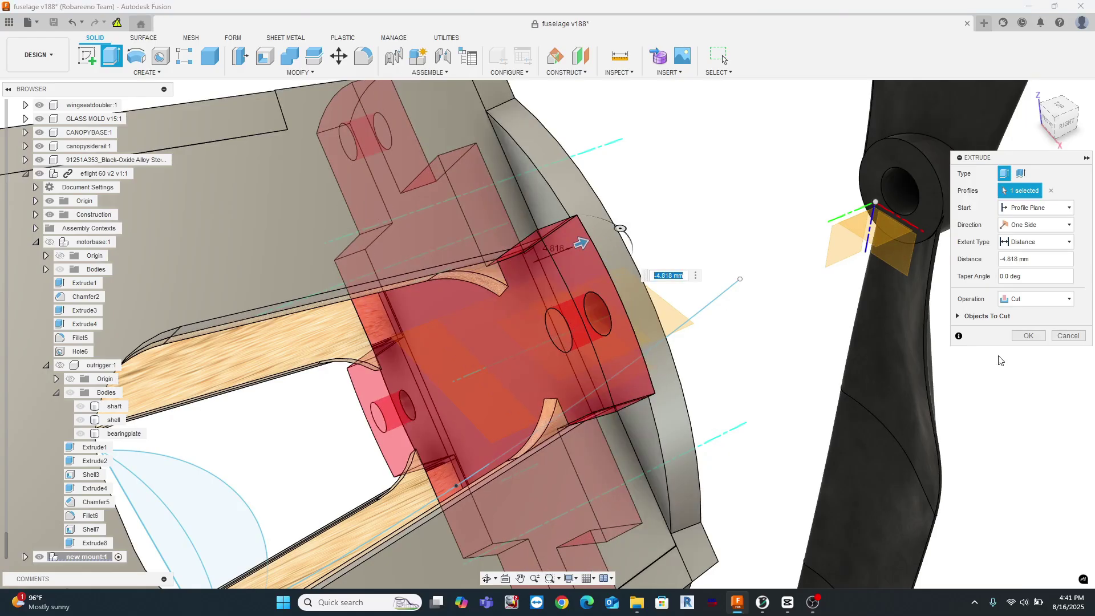
left_click(1061, 335)
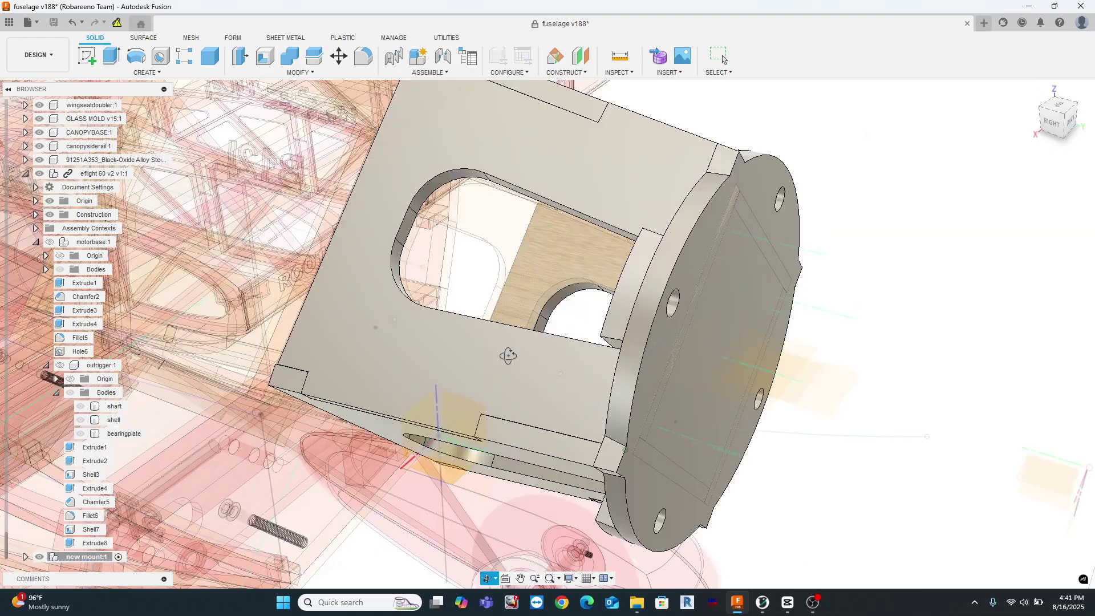
Create a sketch on the front disc's rear face to capture its outline and bolt holes, and finish it.
middle_click_drag(508, 357, 511, 355, "shift")
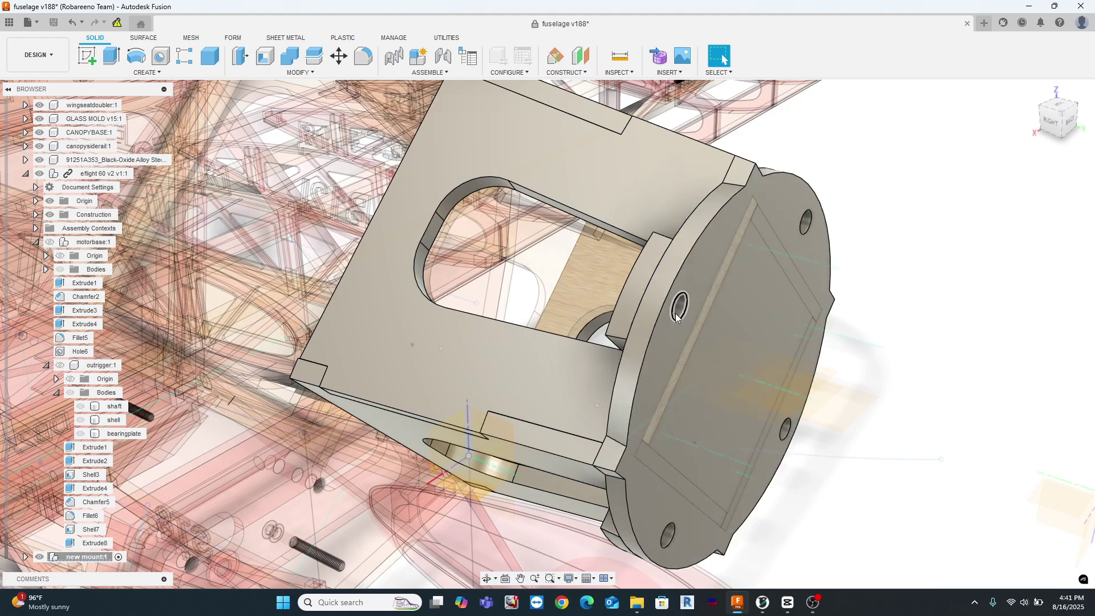
middle_click_drag(616, 393, 653, 303, "shift")
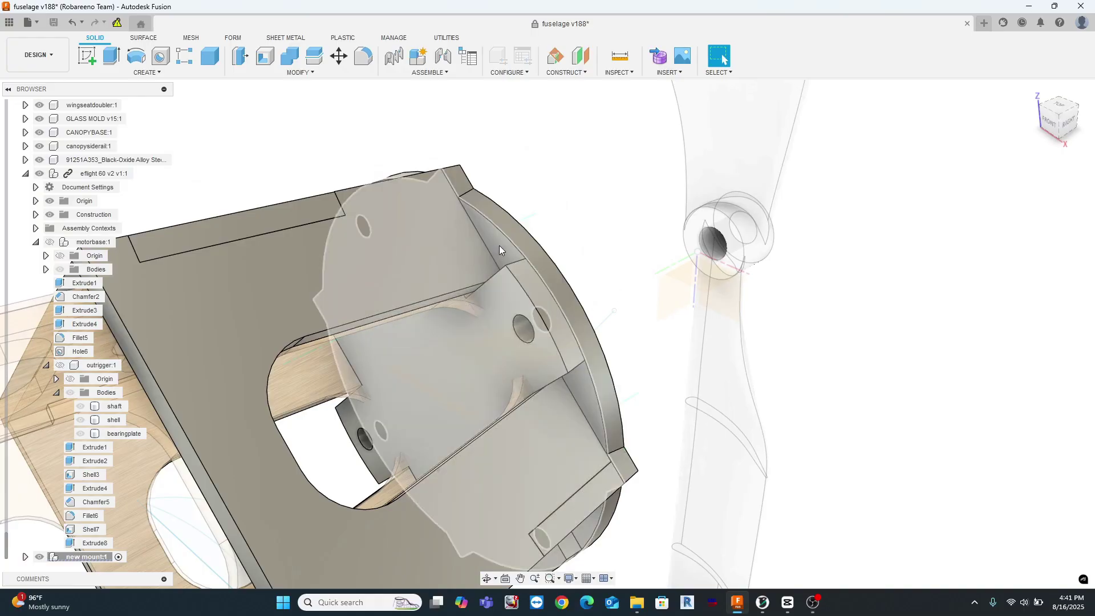
left_click(500, 247)
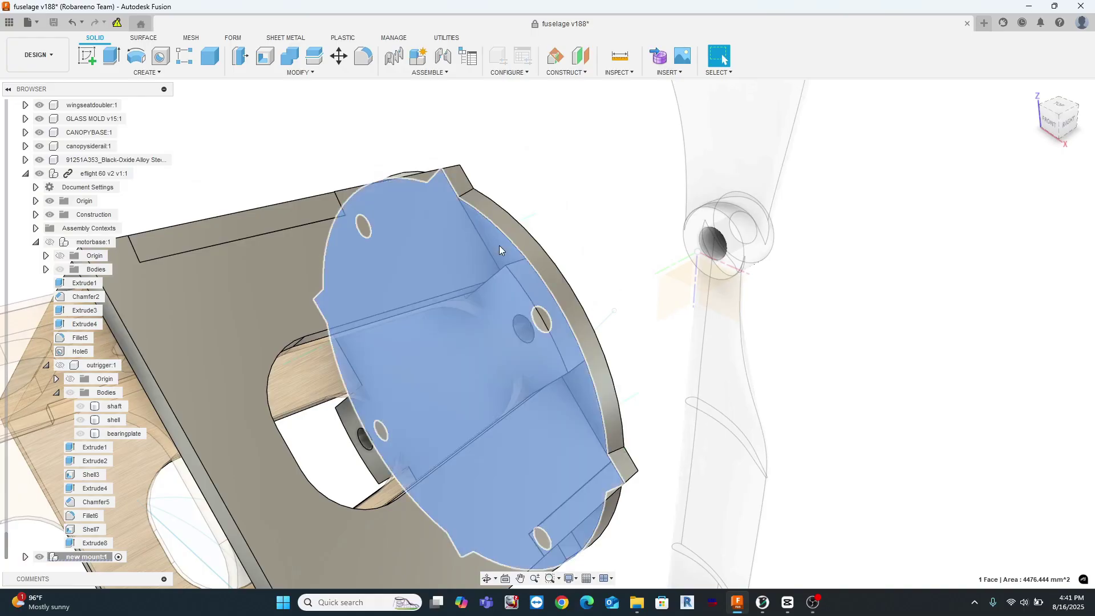
right_click_drag(499, 246, 493, 322)
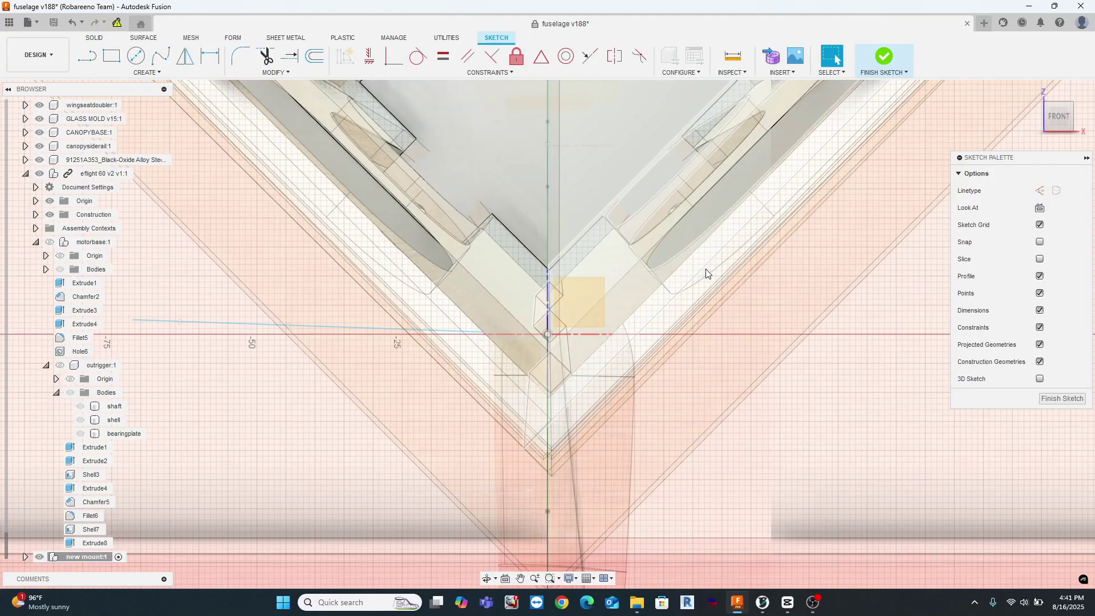
scroll(689, 262, "down", 5)
mouse_move(666, 323)
middle_mouse_down()
mouse_move(634, 363)
mouse_move(601, 377)
mouse_move(617, 370)
middle_mouse_up()
middle_click_drag(728, 291, 644, 323, "shift")
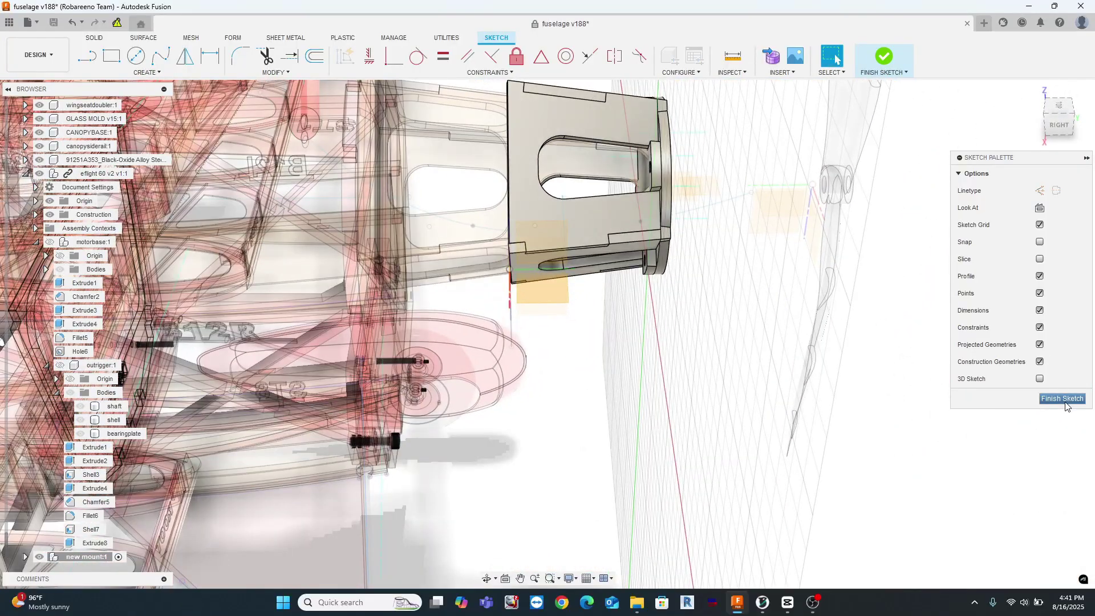
left_click(1062, 399)
Isolate the cross-shaped backing plate from the rest of the model.
mouse_move(660, 315)
middle_mouse_down("shift")
mouse_move(653, 340)
mouse_move(738, 311)
mouse_move(665, 330)
mouse_move(686, 308)
middle_mouse_up("shift")
scroll(666, 236, "up", 4)
left_click(600, 255)
right_click(600, 256)
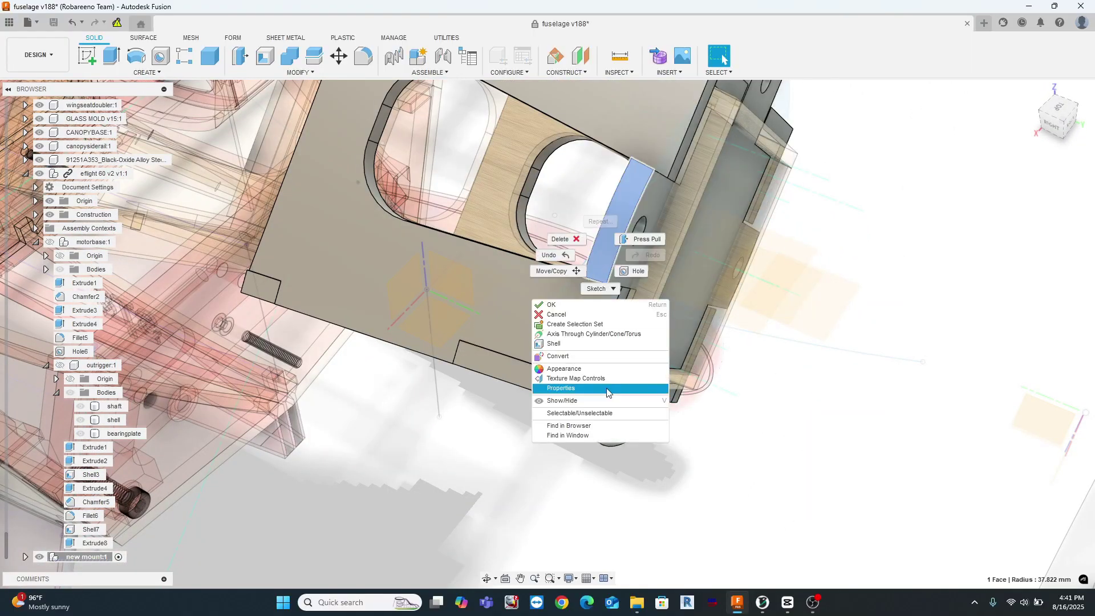
left_click(574, 386)
right_click(85, 545)
left_click(185, 506)
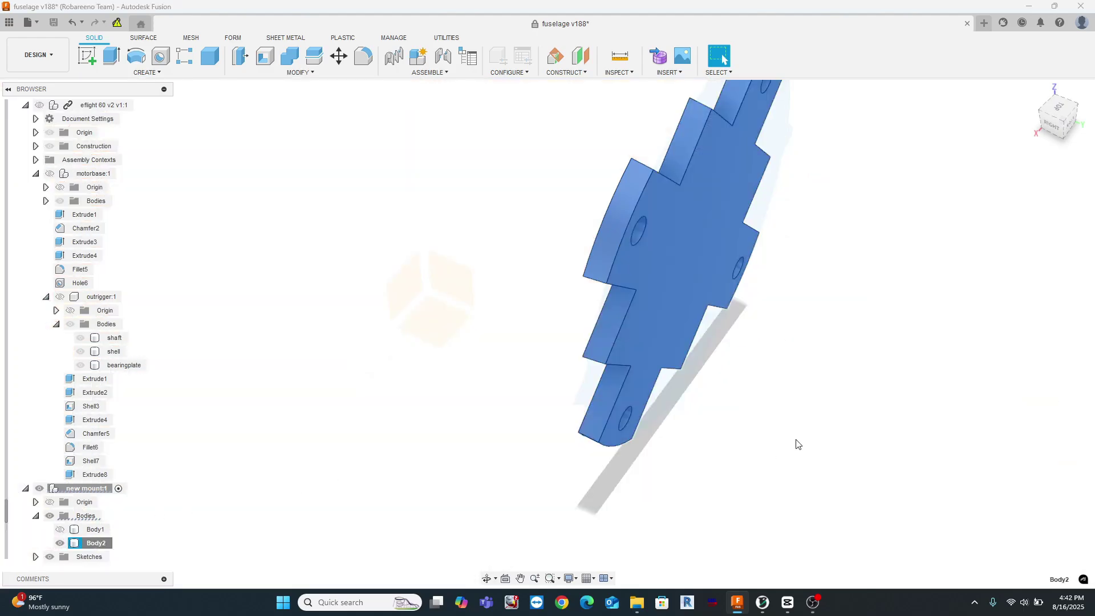
left_click(805, 414)
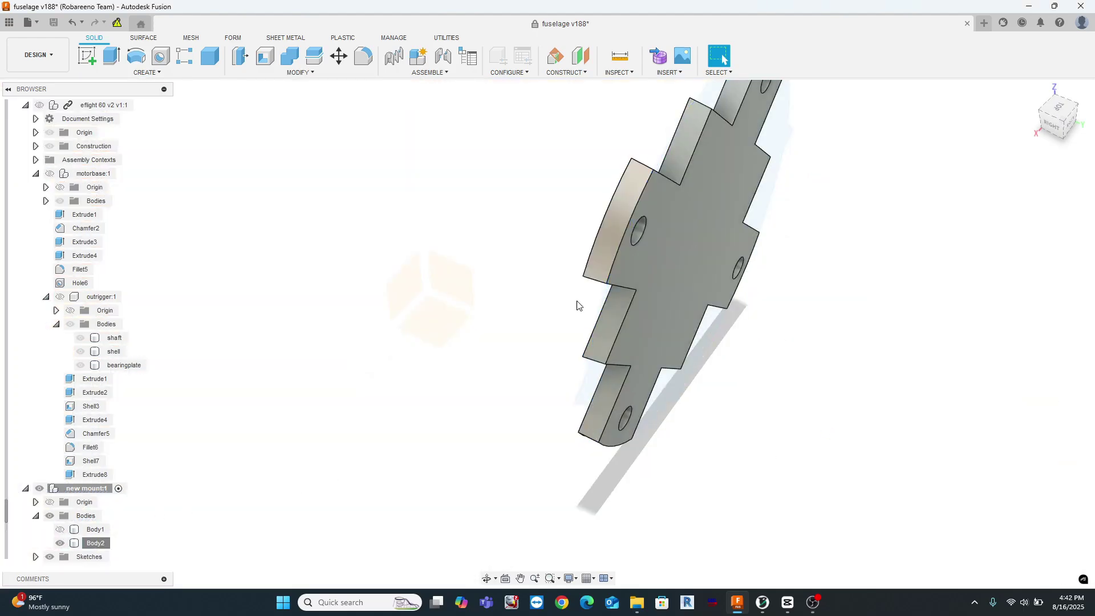
Create a sketch on the backing plate's front face to capture its notched outline and bolt holes, and finish it.
scroll(82, 527, "down", 1)
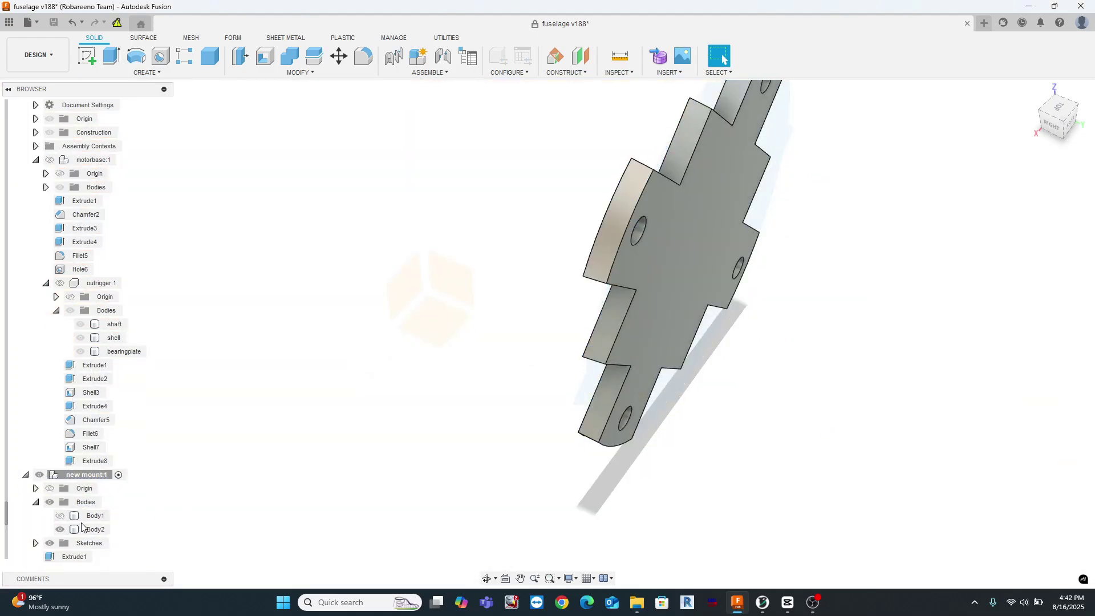
scroll(82, 526, "down", 1)
left_click(657, 277)
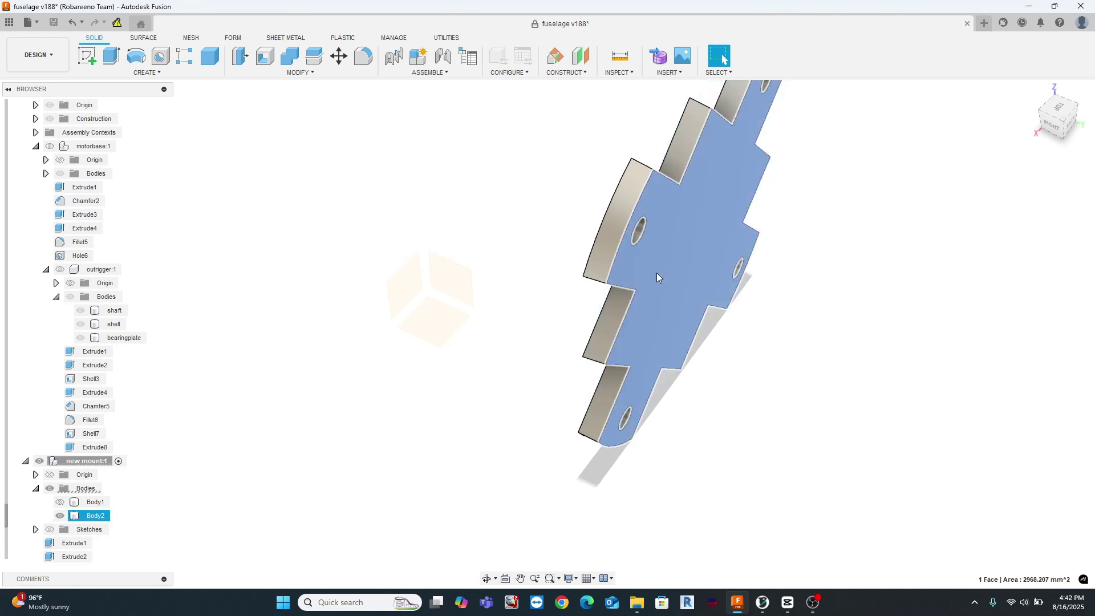
right_click(656, 277)
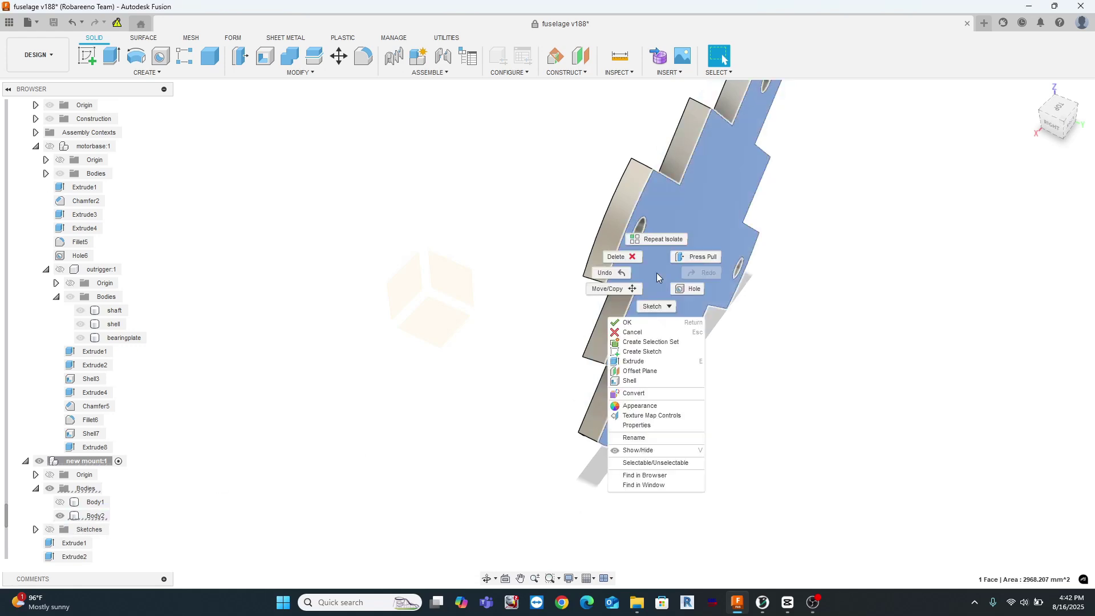
left_click(656, 351)
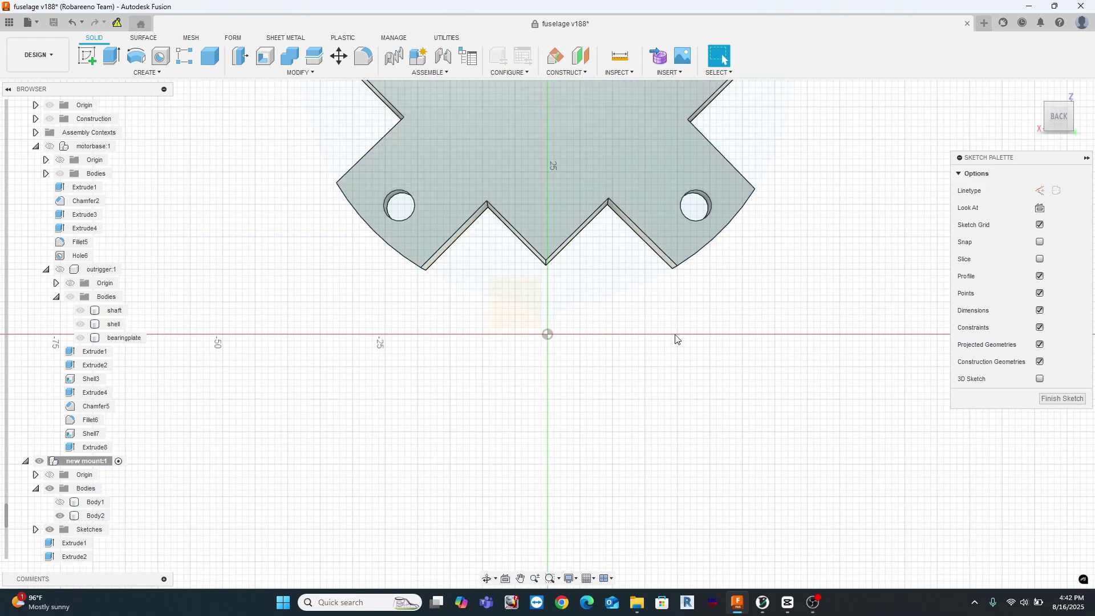
left_click(1063, 399)
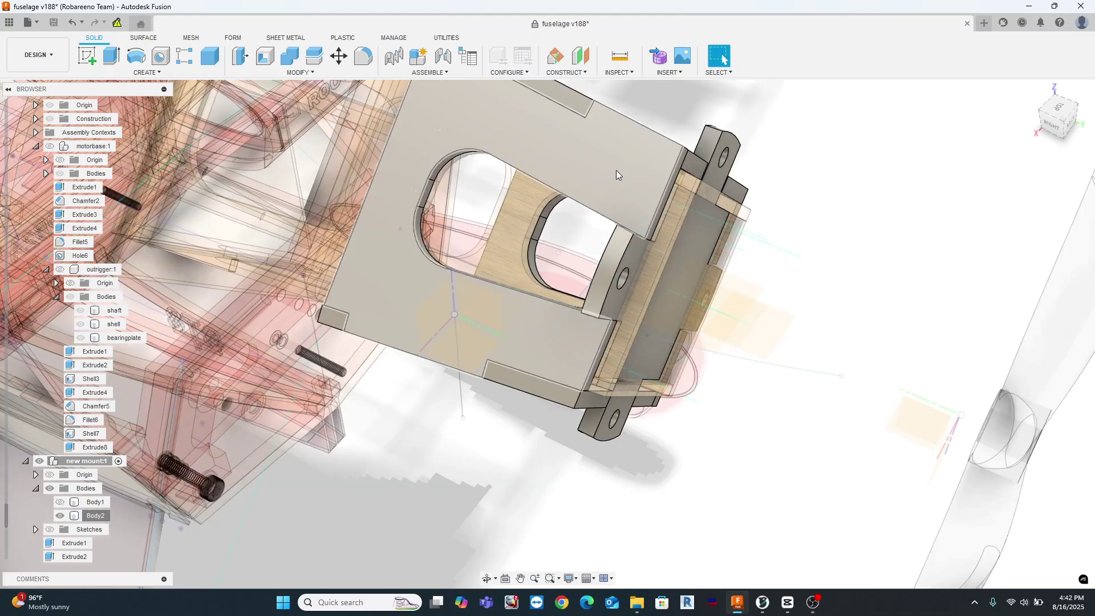
Create a sketch on the outer face of the overlay plate with the large rounded opening.
left_click(616, 177)
middle_click_drag(681, 228, 675, 283)
scroll(620, 199, "up", 2)
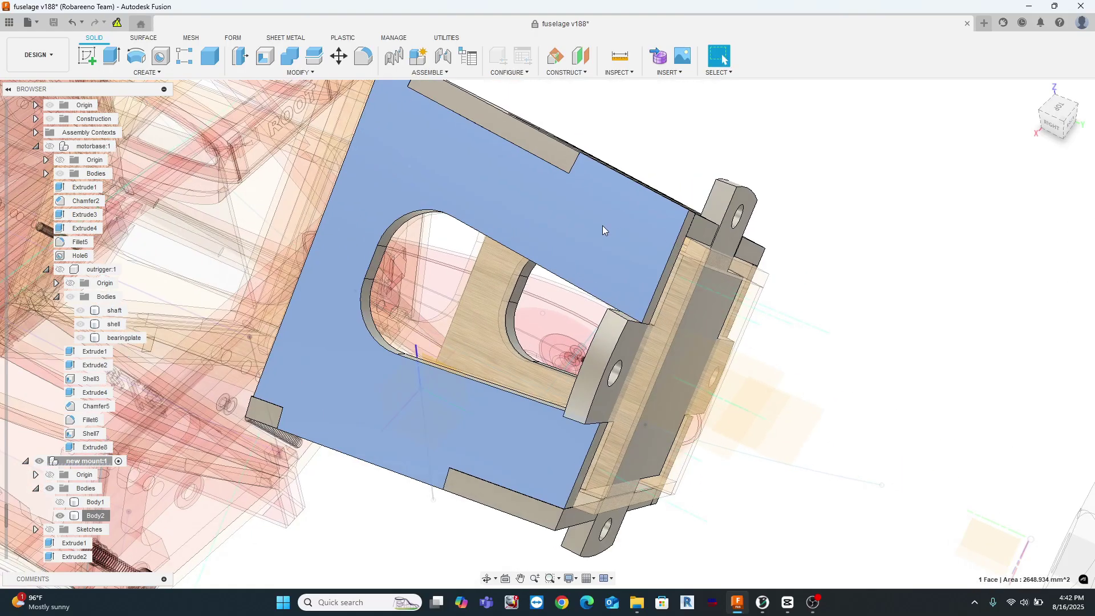
right_click(605, 228)
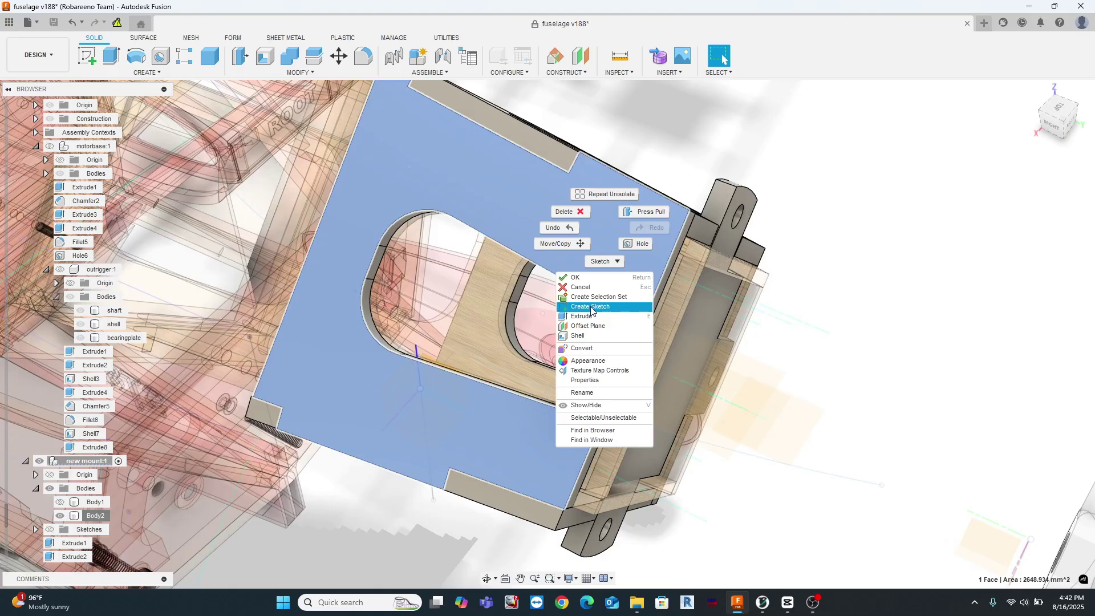
left_click(591, 308)
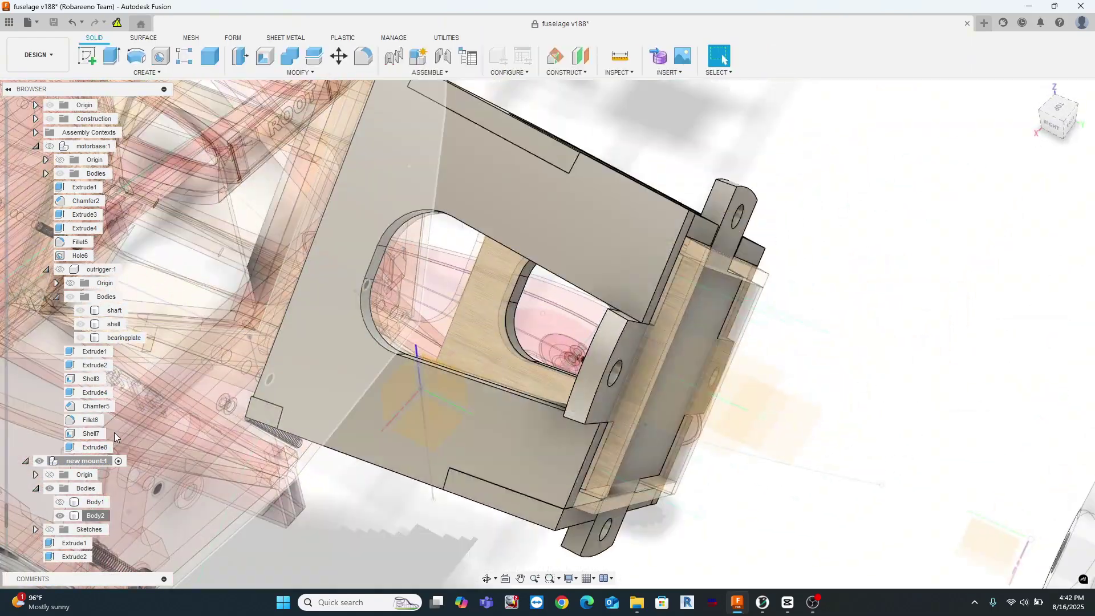
Rename the new mount component's three sketches as front, back and sides.
scroll(113, 433, "down", 2)
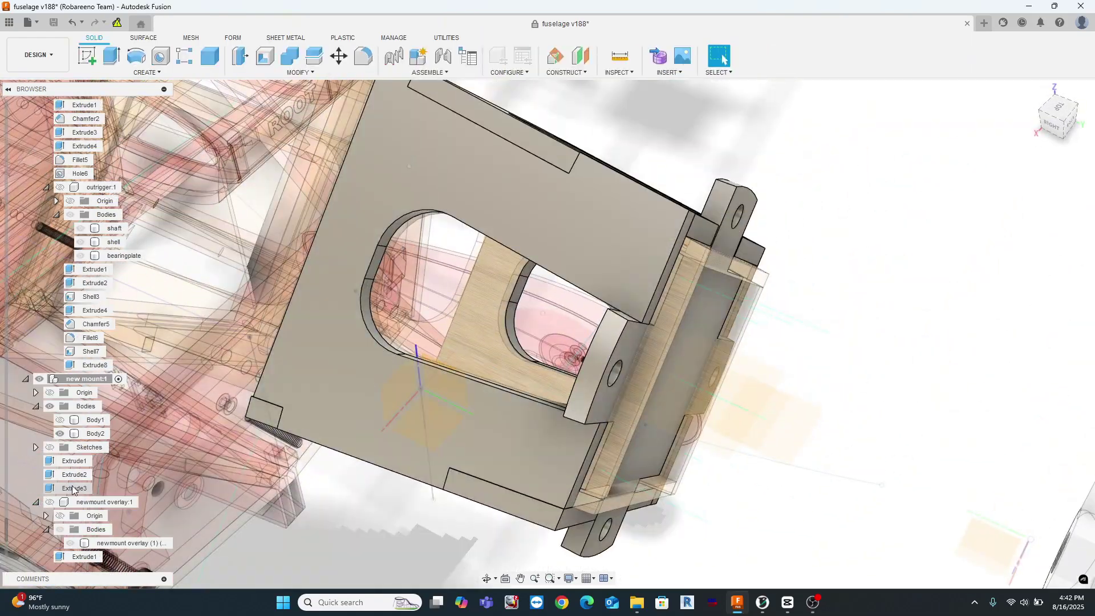
left_click(35, 448)
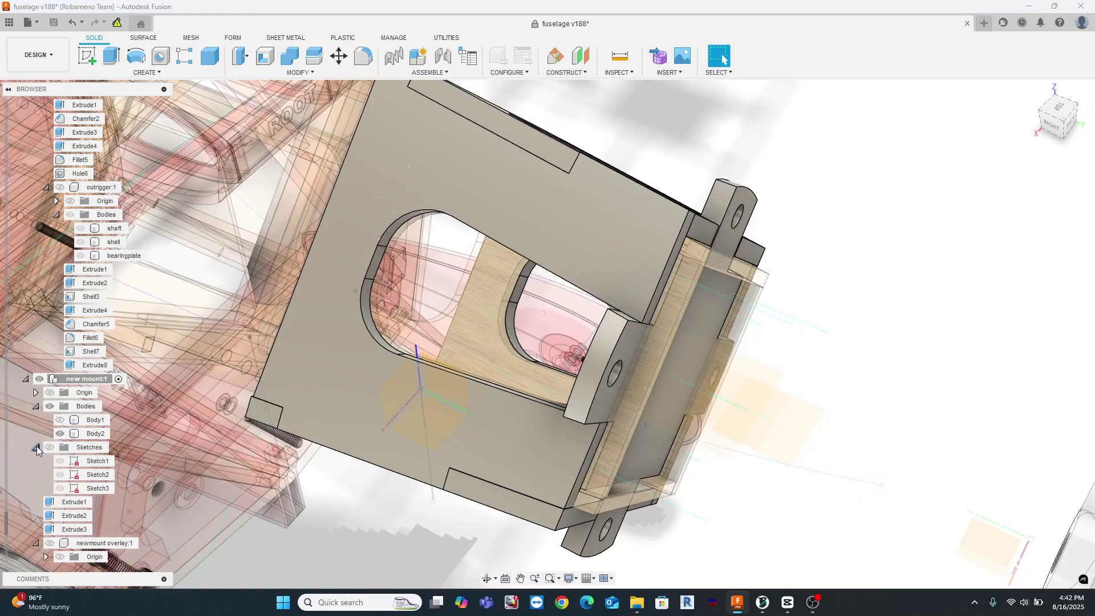
left_click(98, 462)
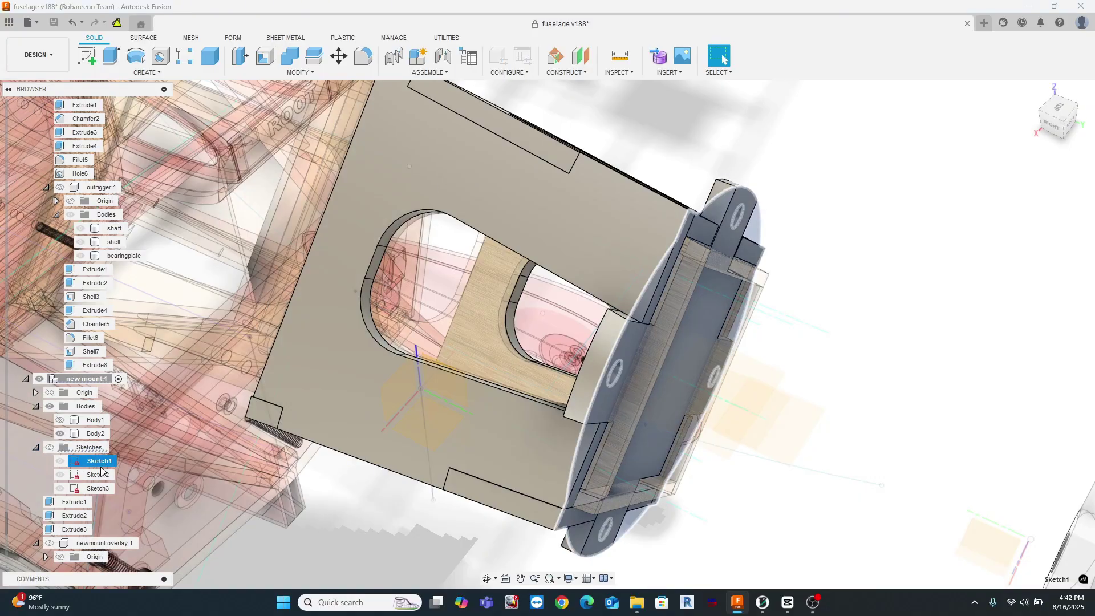
left_click(101, 475)
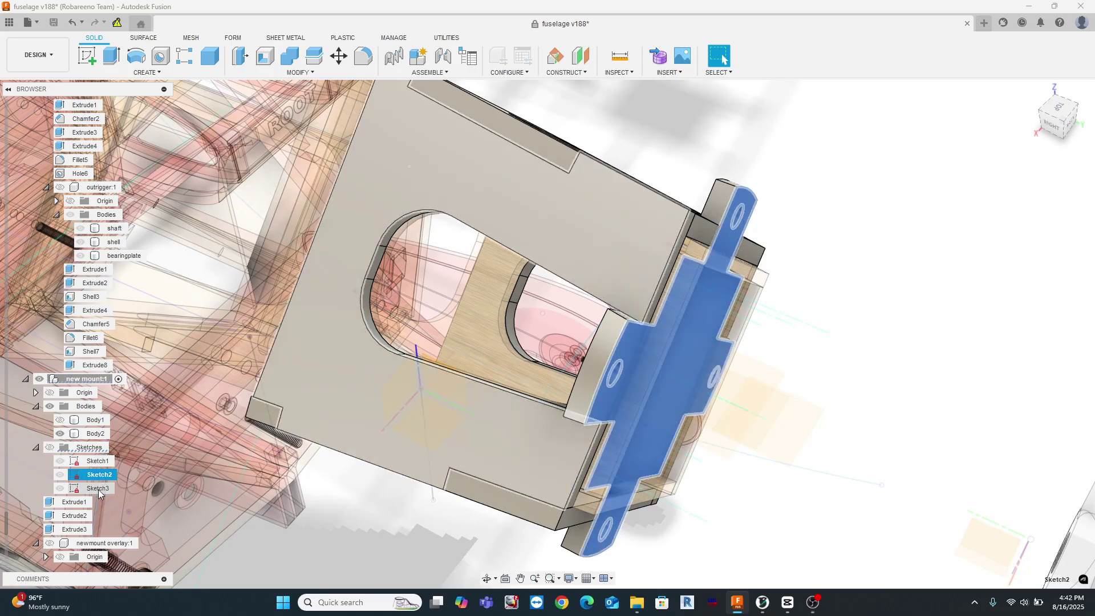
left_click(99, 488)
left_click(98, 489)
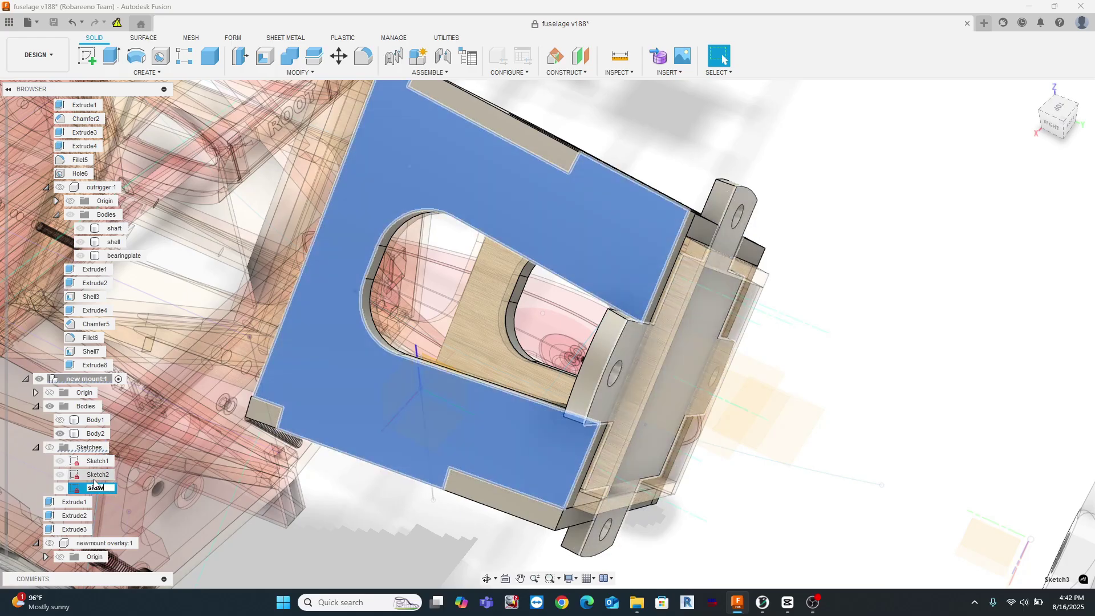
type("sides")
left_click(82, 463)
left_click(82, 464)
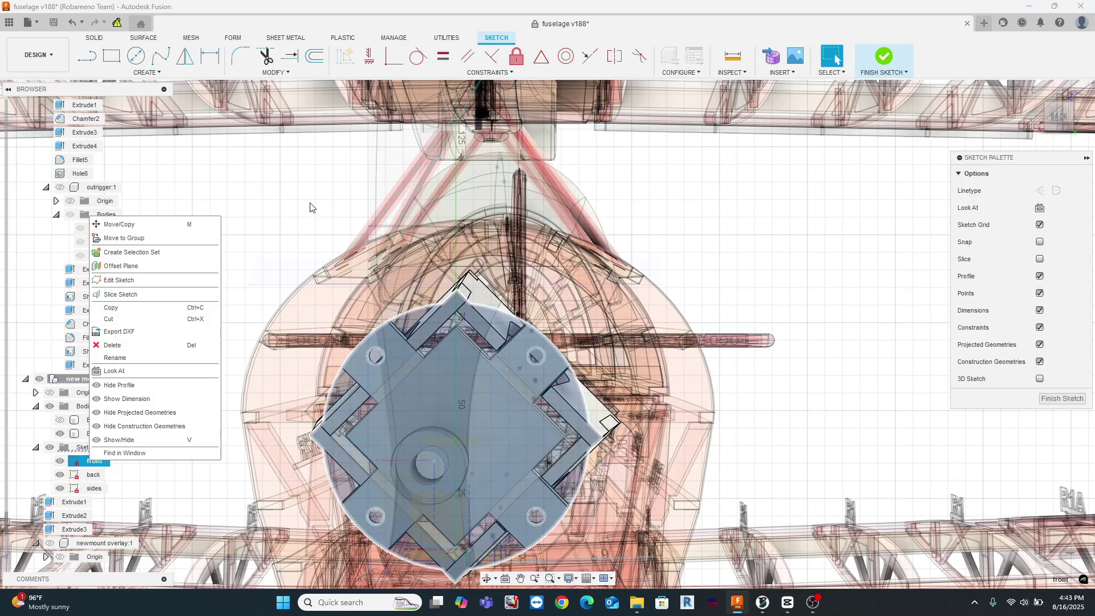
Change the document's units to inch (in), ouncemass.
left_click(124, 333)
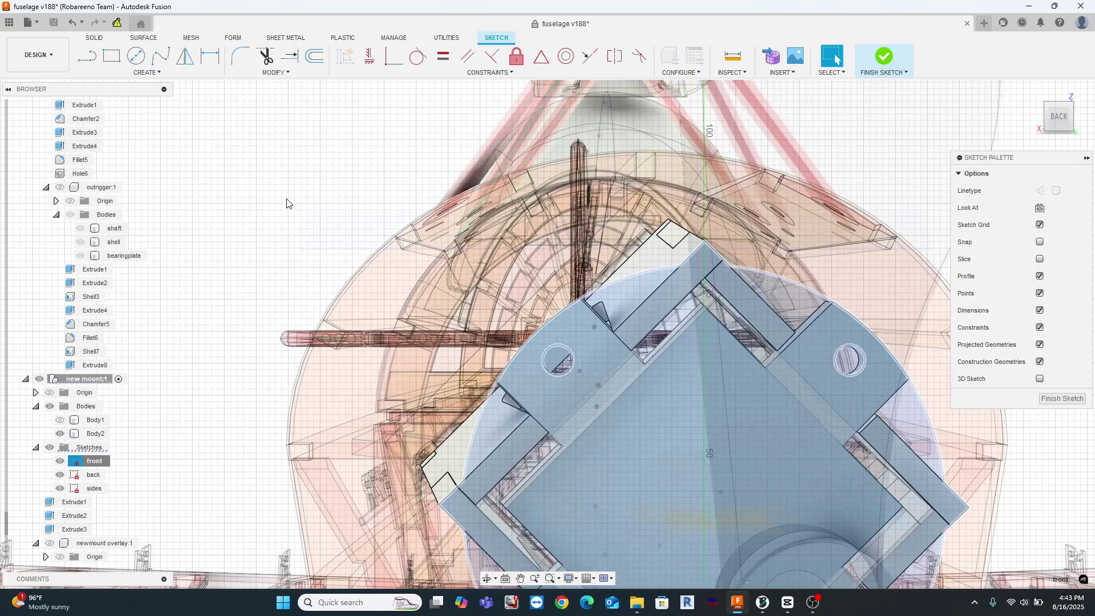
left_click(269, 189)
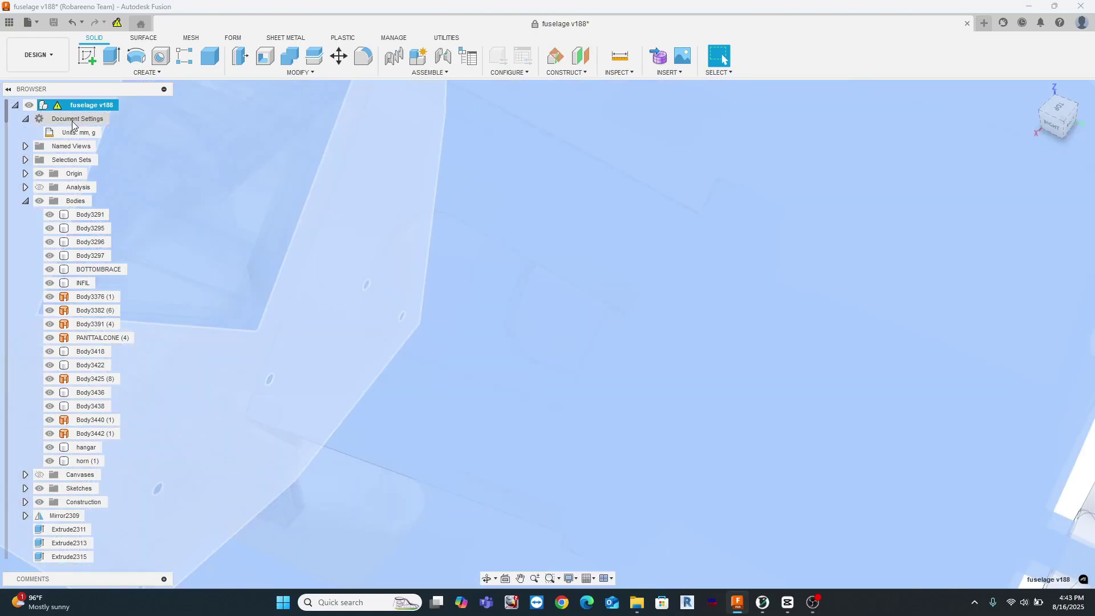
left_click(105, 132)
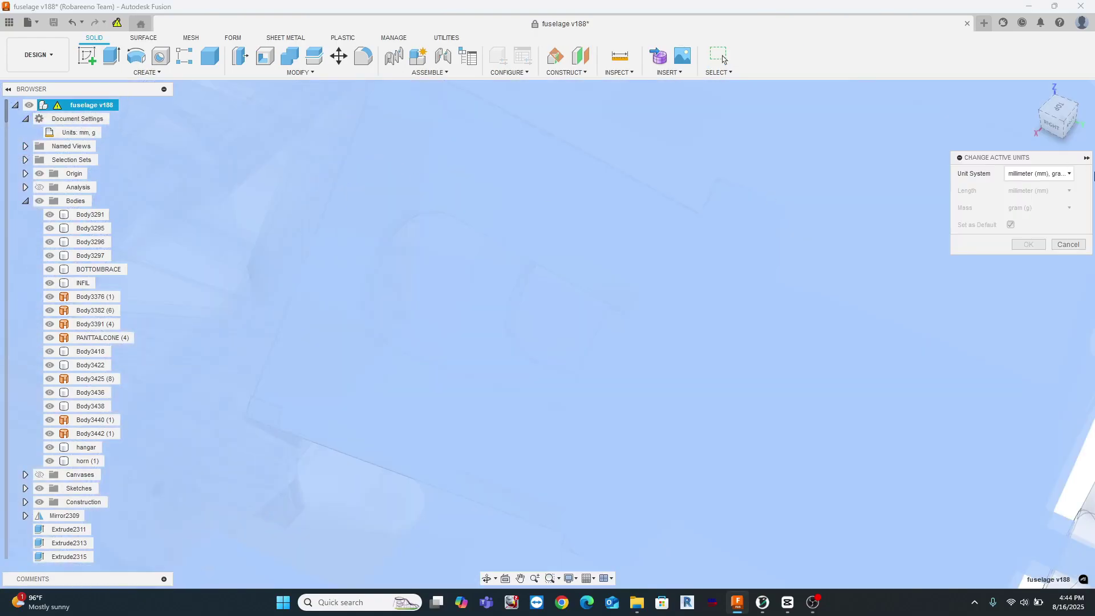
left_click(1071, 174)
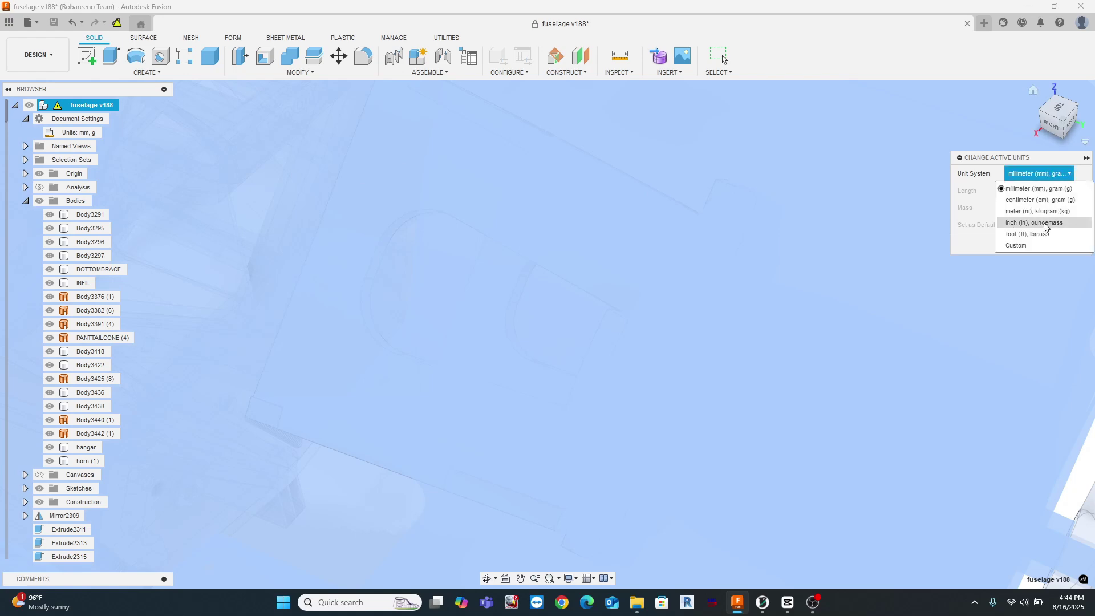
left_click(1044, 223)
left_click(1025, 245)
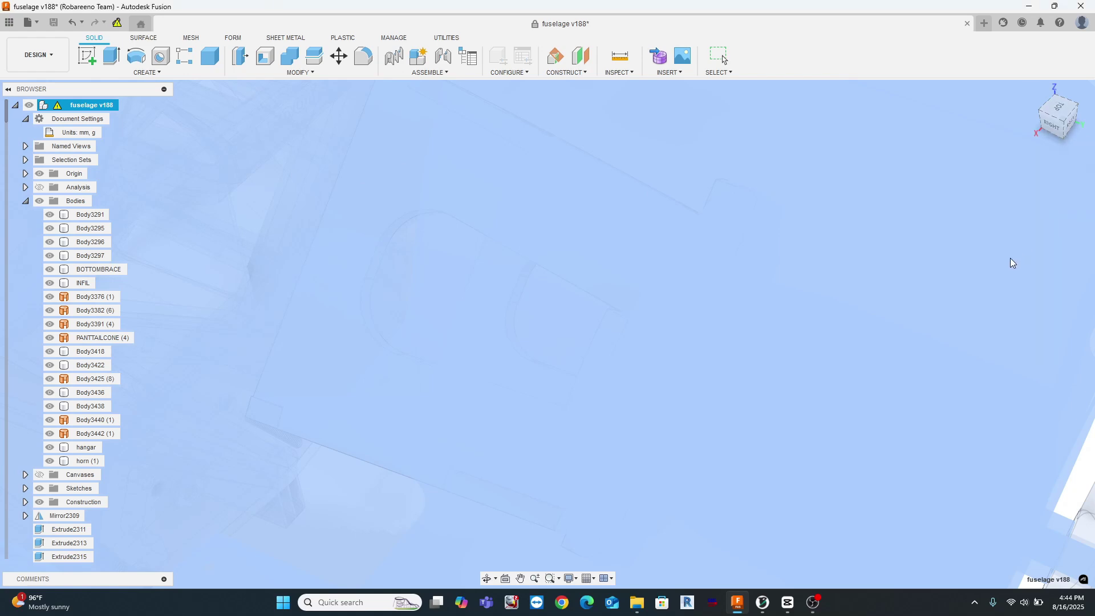
Export the front sketch in inches as a DXF file named front into the computer's PLOTS folder.
scroll(63, 301, "down", 10)
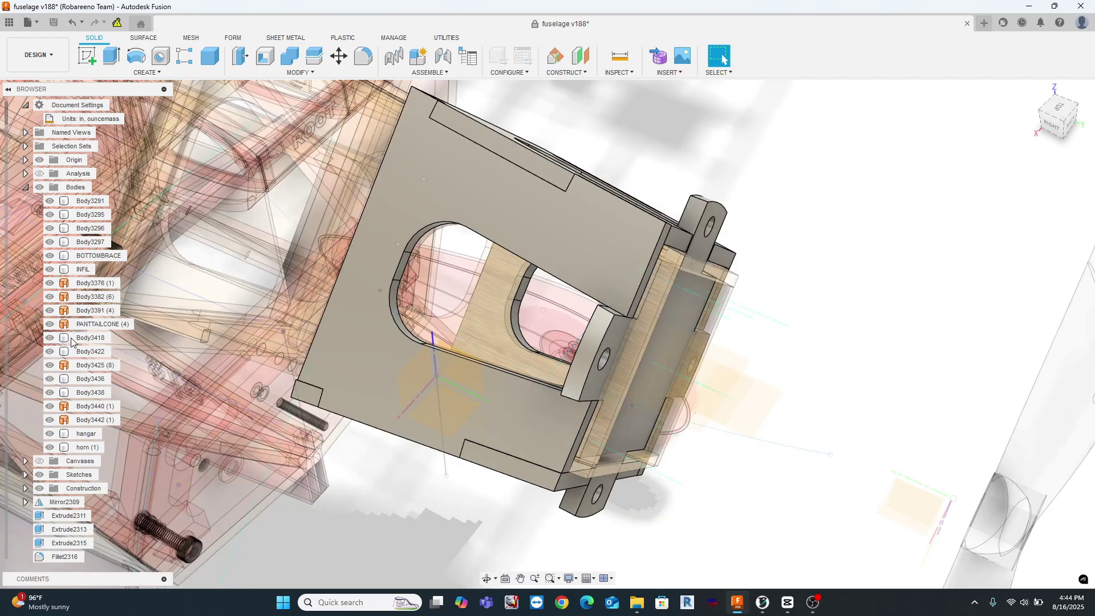
right_click(90, 324)
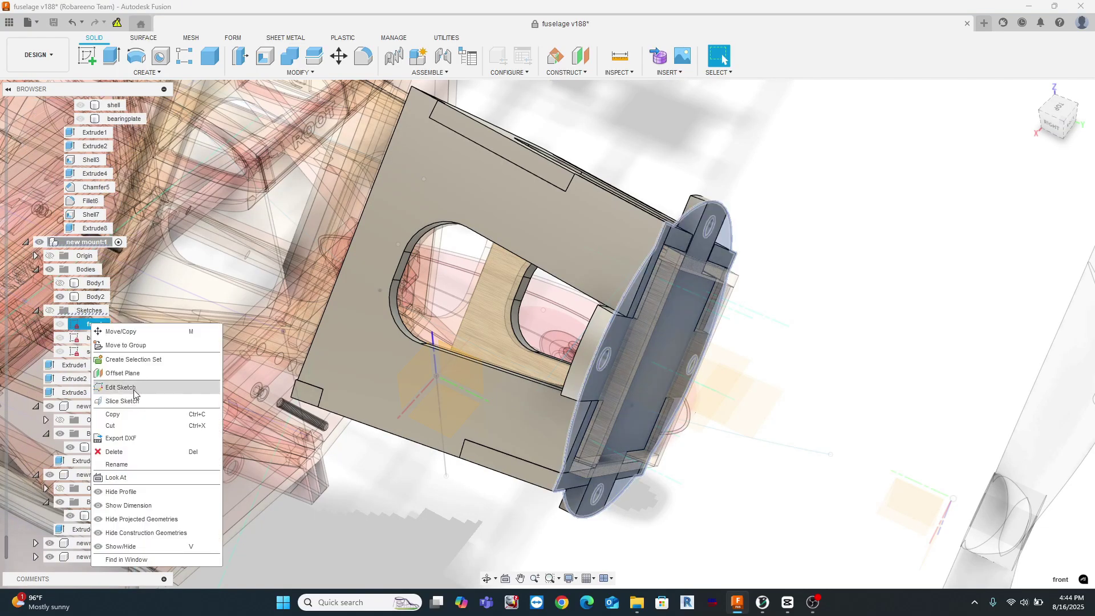
left_click(130, 439)
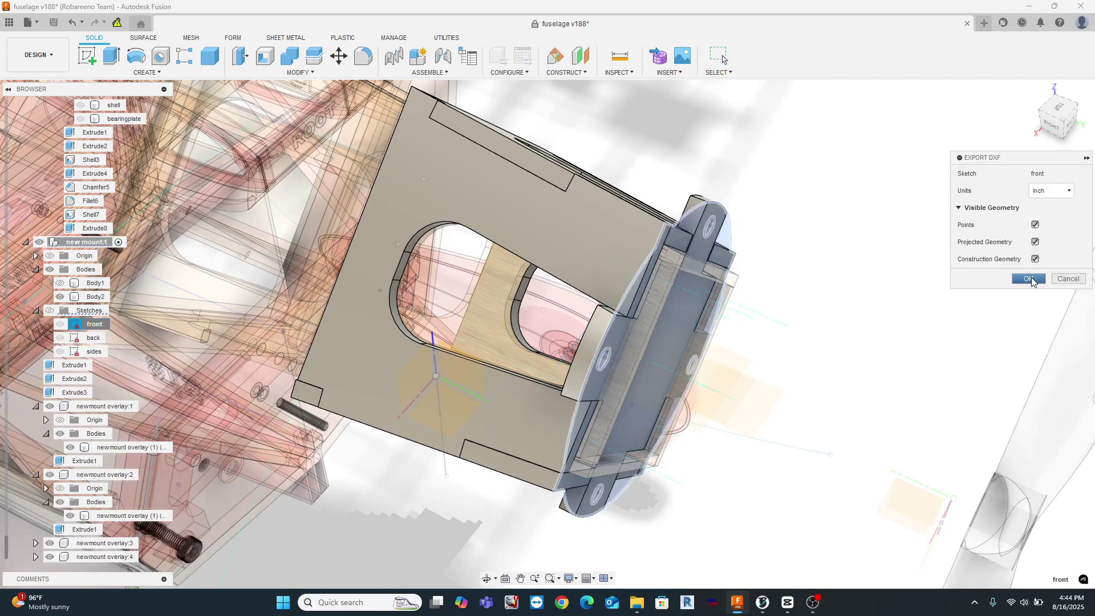
left_click(1027, 280)
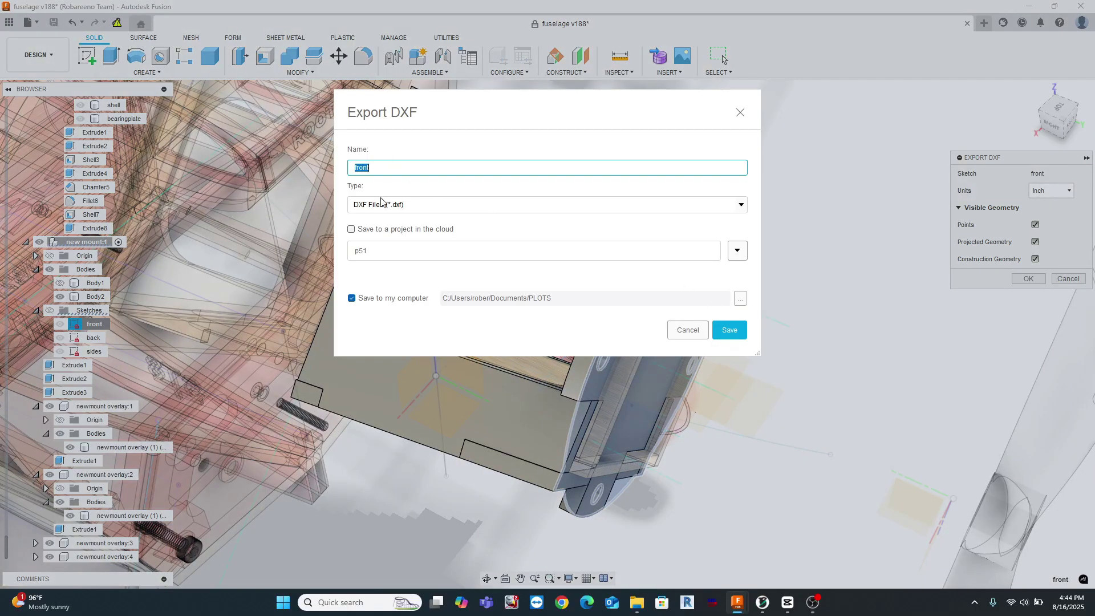
left_click(730, 330)
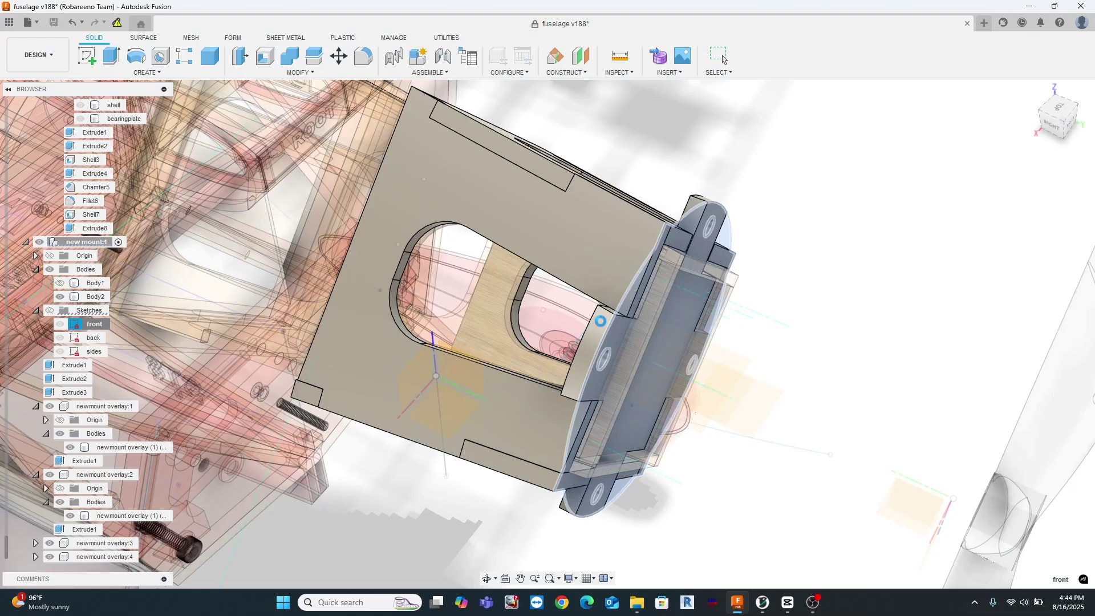
left_click(601, 325)
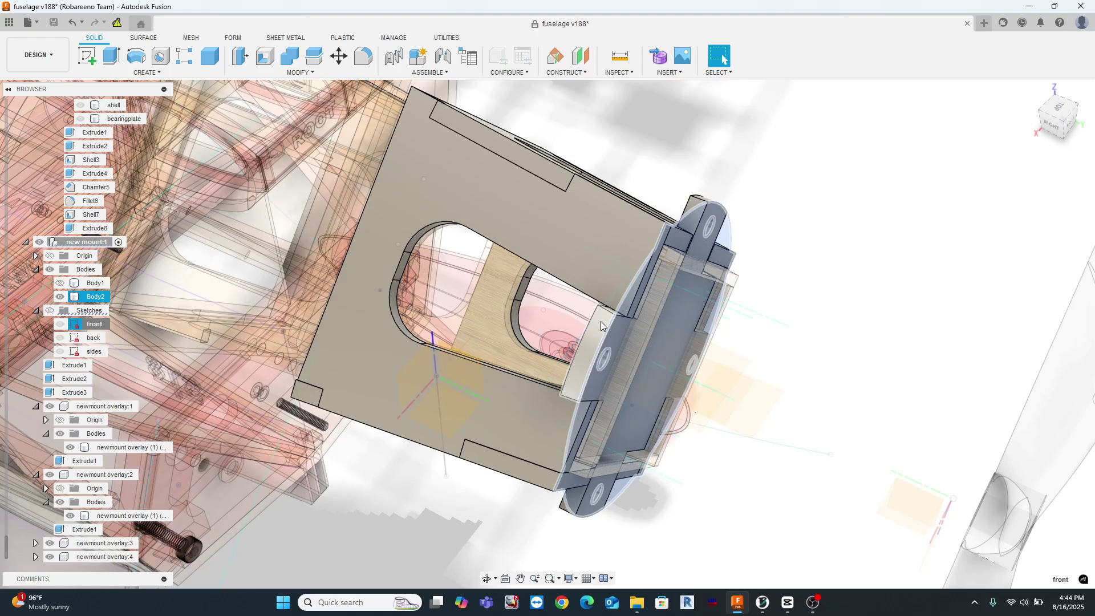
key("Escape")
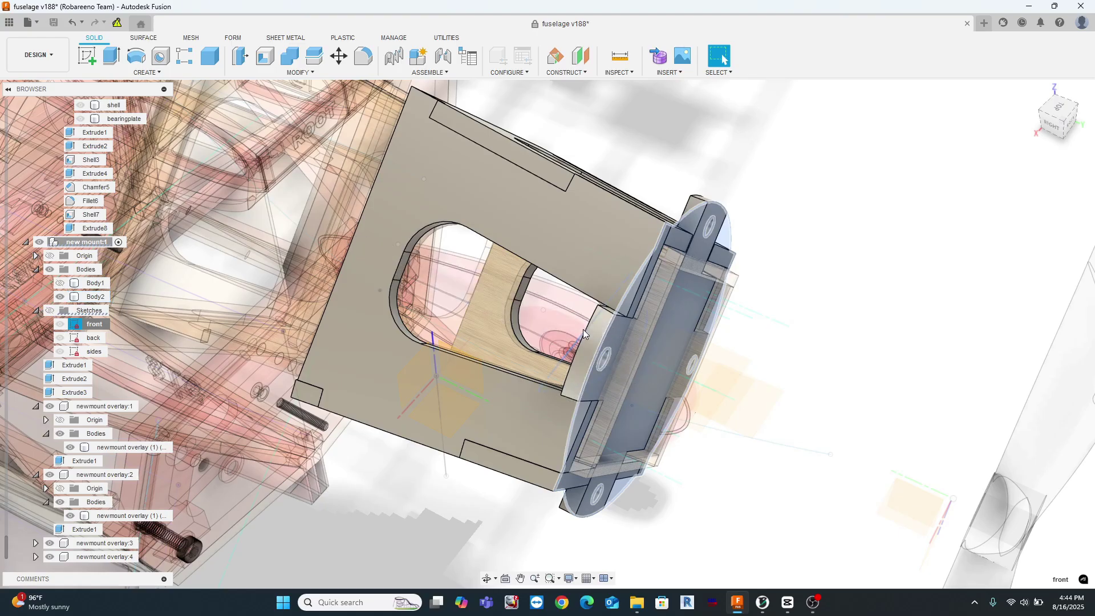
left_click(635, 294)
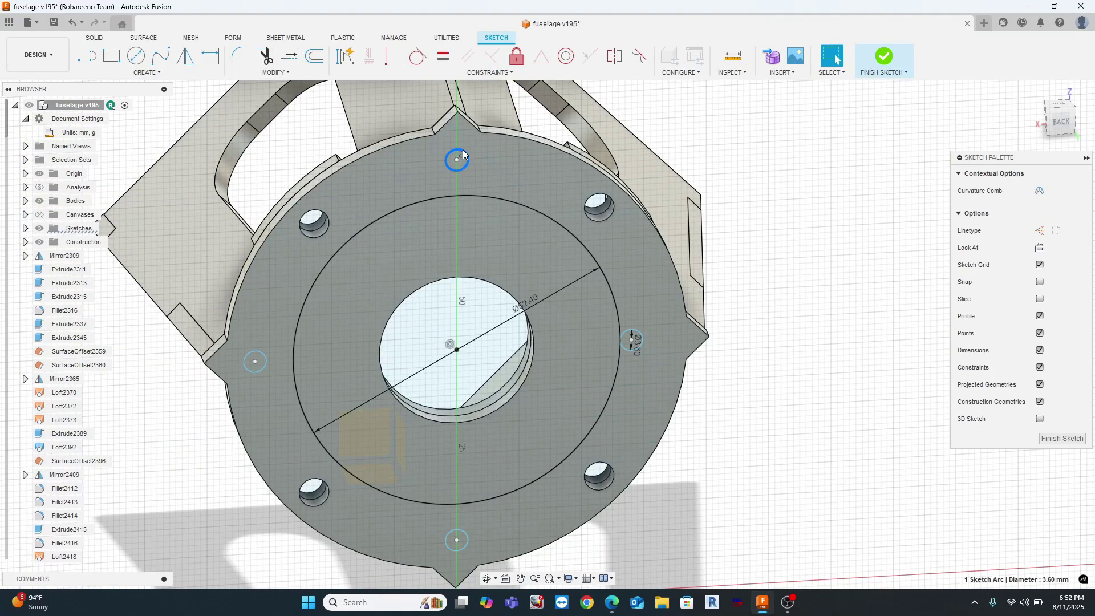
Finish the bolt-circle sketch and extrude one 3.60 mm circle outward about 37 mm as a new body.
key("Escape")
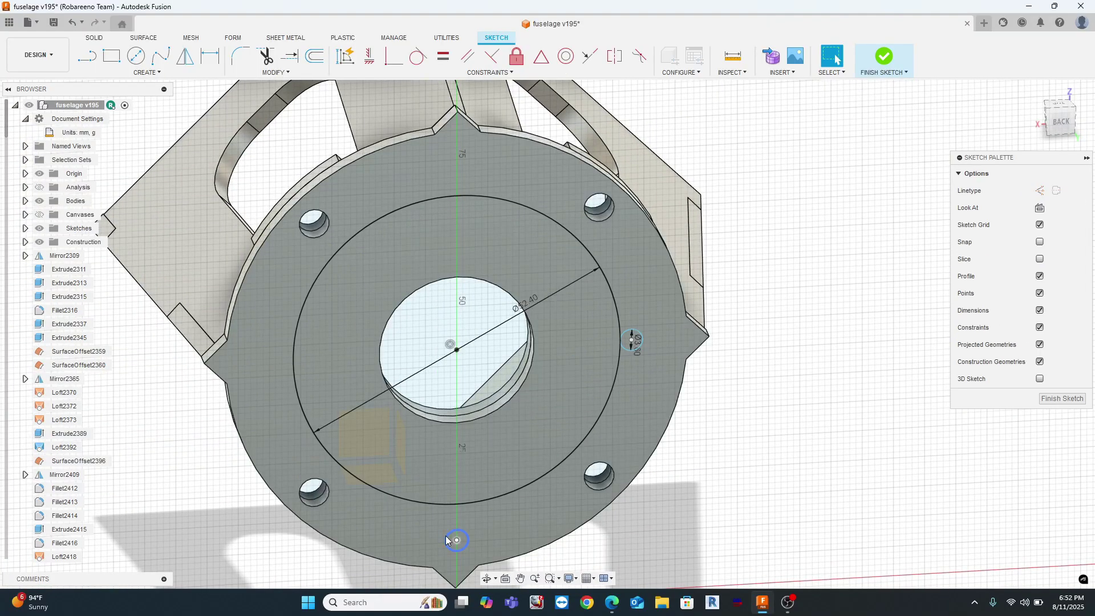
left_click(884, 57)
scroll(656, 315, "up", 6)
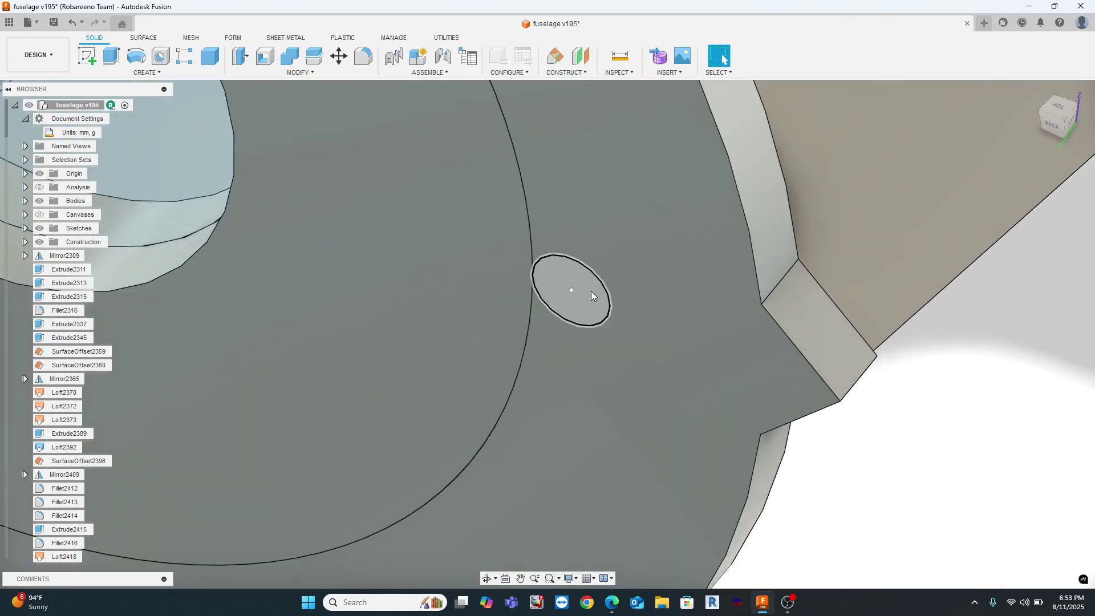
key("e")
left_click_drag(565, 298, 364, 492)
scroll(474, 385, "down", 5)
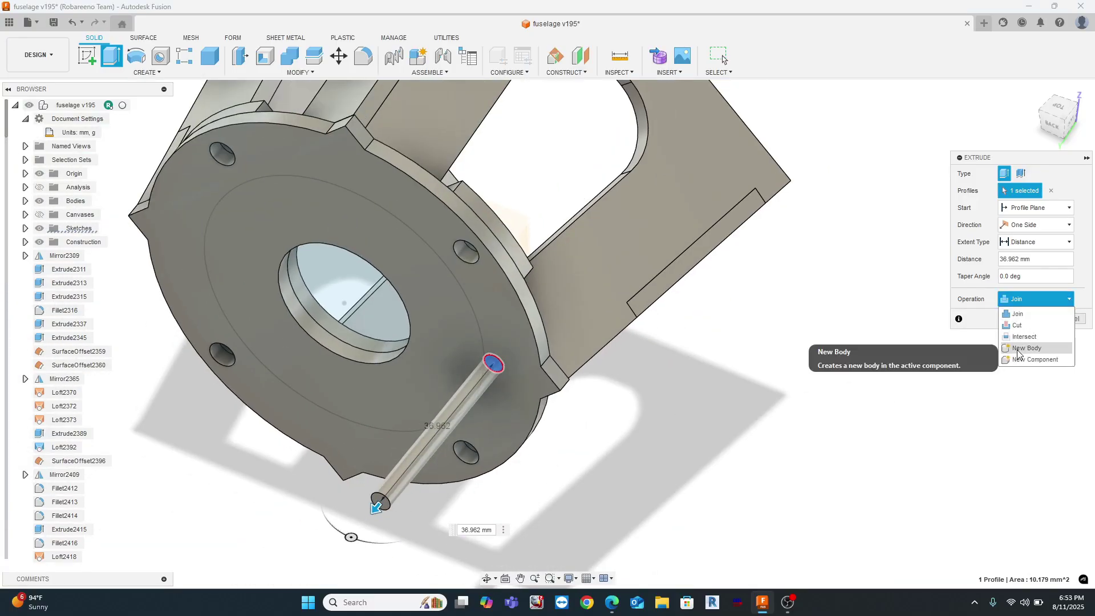
left_click(1027, 321)
Move the new rod body back through the front disc by a Z distance of about -13.4 mm.
key("m")
left_click(382, 500)
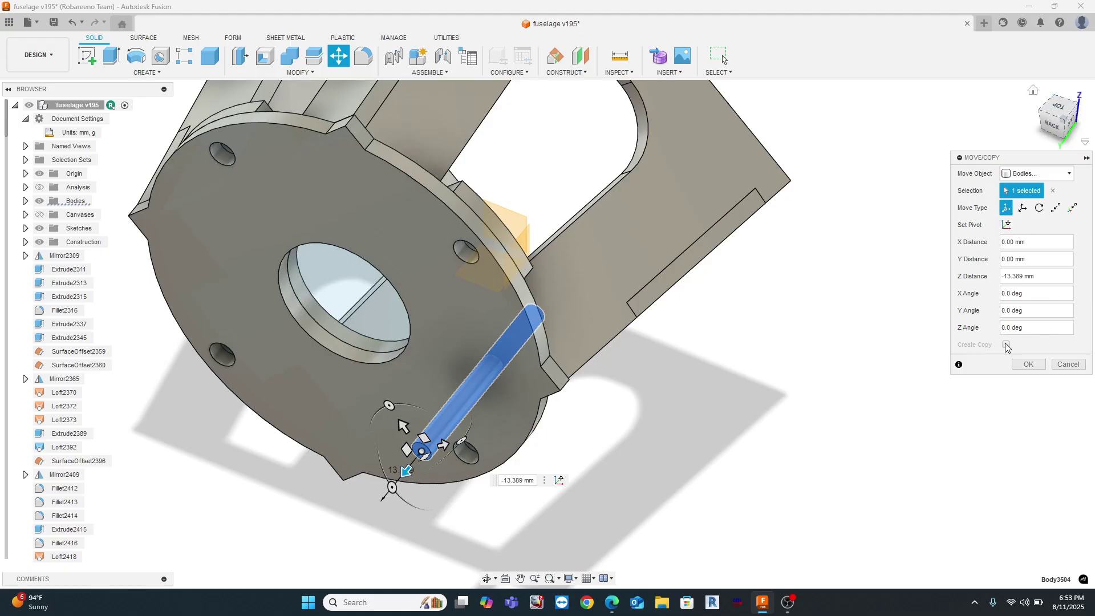
left_click(1028, 364)
Delete the old bolt holes from the cross-shaped backing plate behind the front disc.
scroll(464, 249, "up", 6)
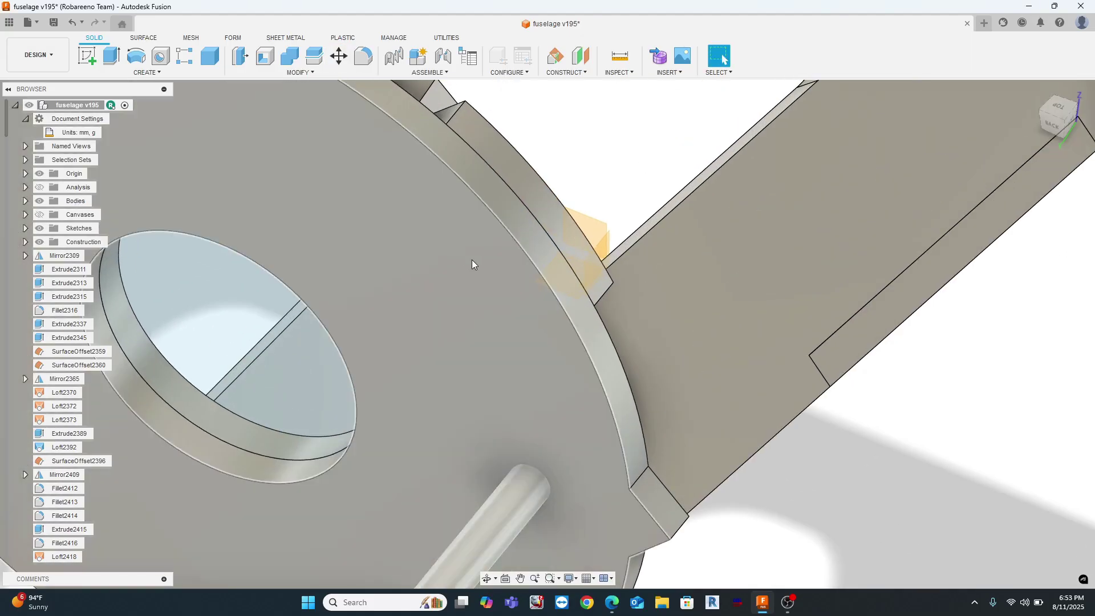
scroll(471, 259, "down", 4)
middle_click_drag(471, 259, 570, 293, "shift")
scroll(569, 293, "up", 3)
scroll(614, 282, "up", 4)
left_click(596, 282)
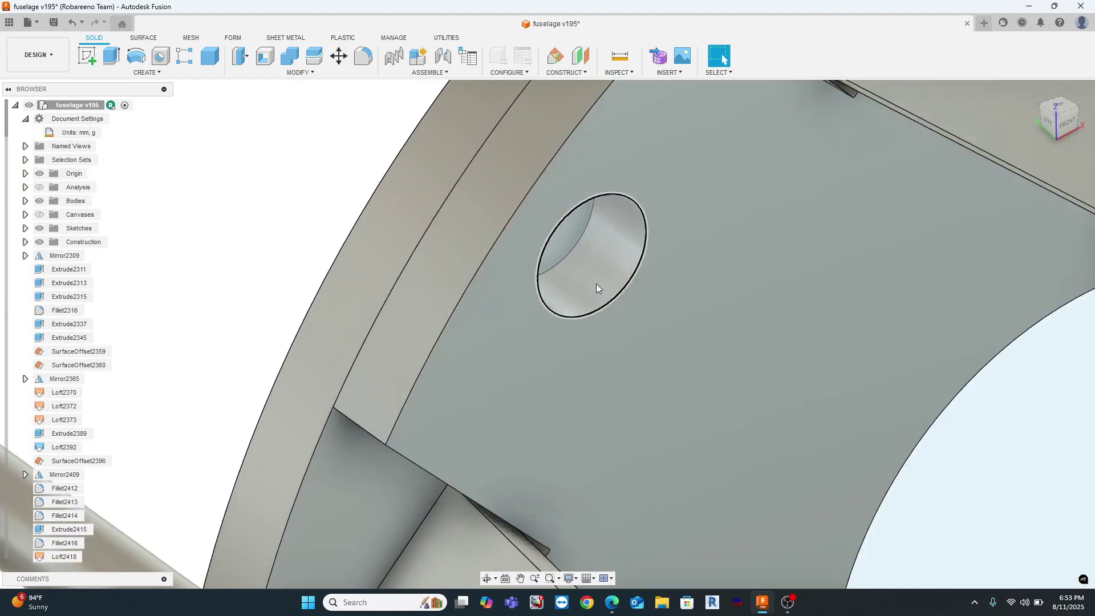
scroll(600, 282, "down", 5)
scroll(740, 201, "up", 3)
scroll(740, 201, "down", 3)
scroll(741, 302, "up", 4)
scroll(727, 288, "down", 4)
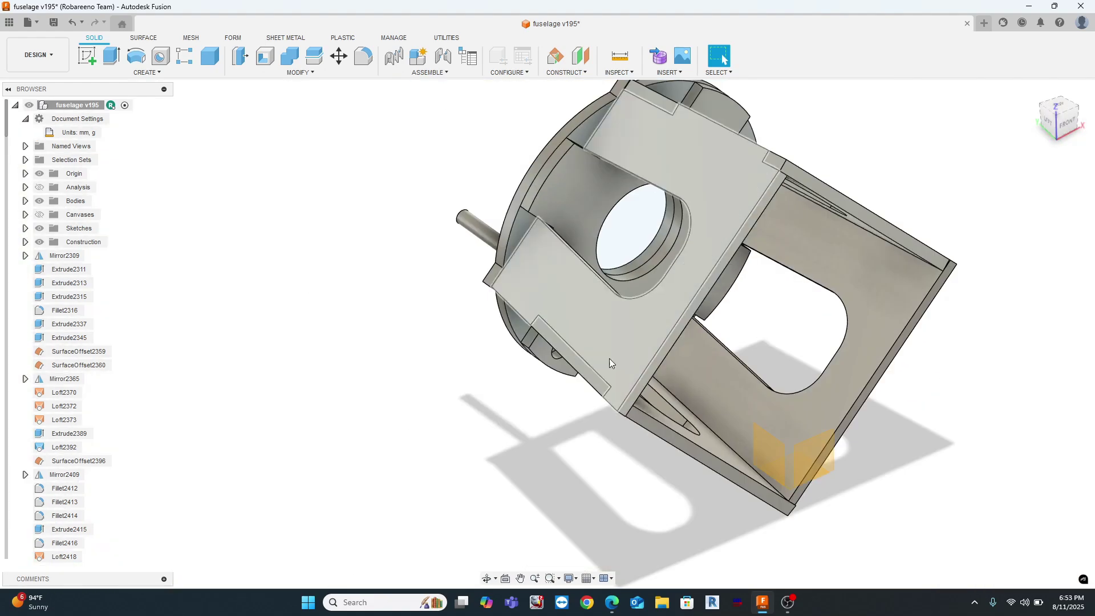
scroll(588, 382, "up", 5)
Rotate the rod body 45 degrees about the Z axis around the disc's centre.
scroll(472, 374, "down", 6)
middle_click_drag(472, 374, 572, 378, "shift")
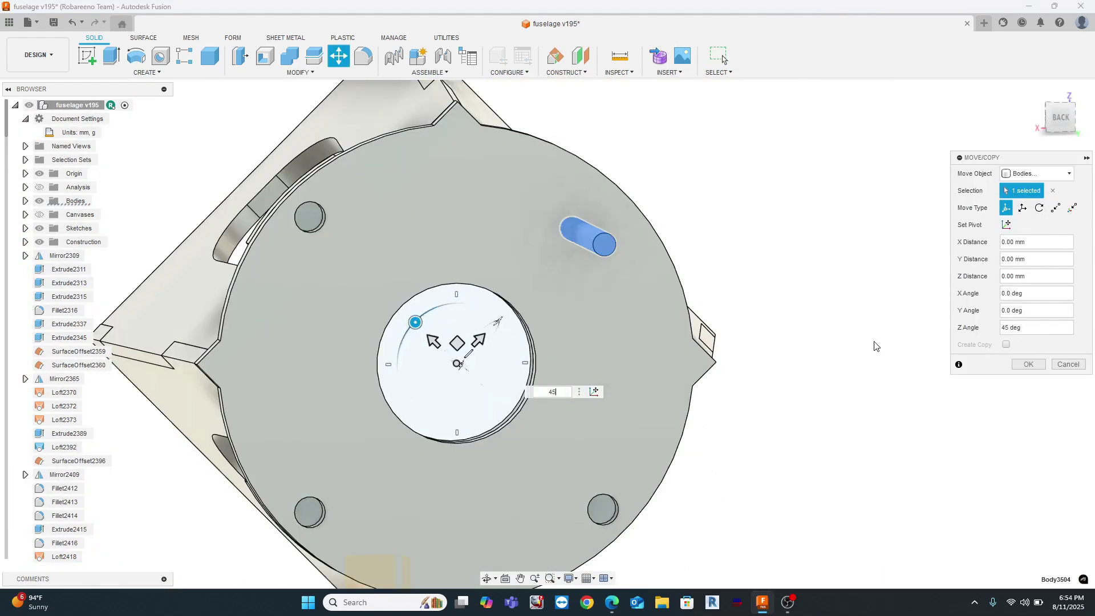
left_click(1028, 365)
Delete the old bolt holes from the front disc.
middle_click_drag(720, 414, 767, 423, "shift")
scroll(662, 408, "up", 4)
scroll(661, 408, "down", 4)
scroll(421, 269, "up", 4)
left_click(421, 269)
key("Delete")
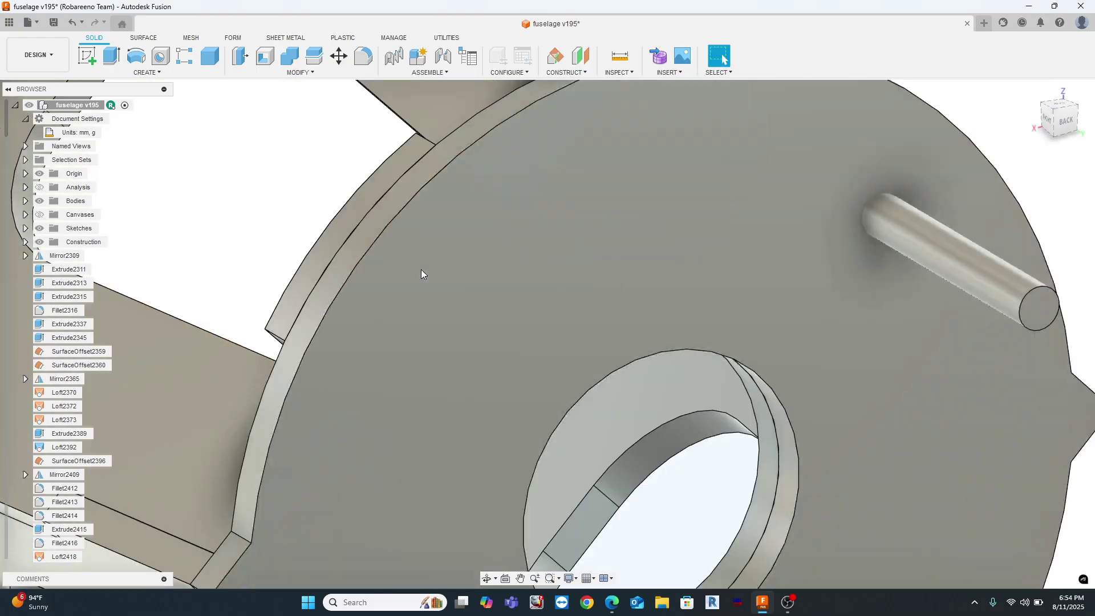
Create a full circular pattern of four rods around the disc's central hole.
scroll(445, 271, "down", 10)
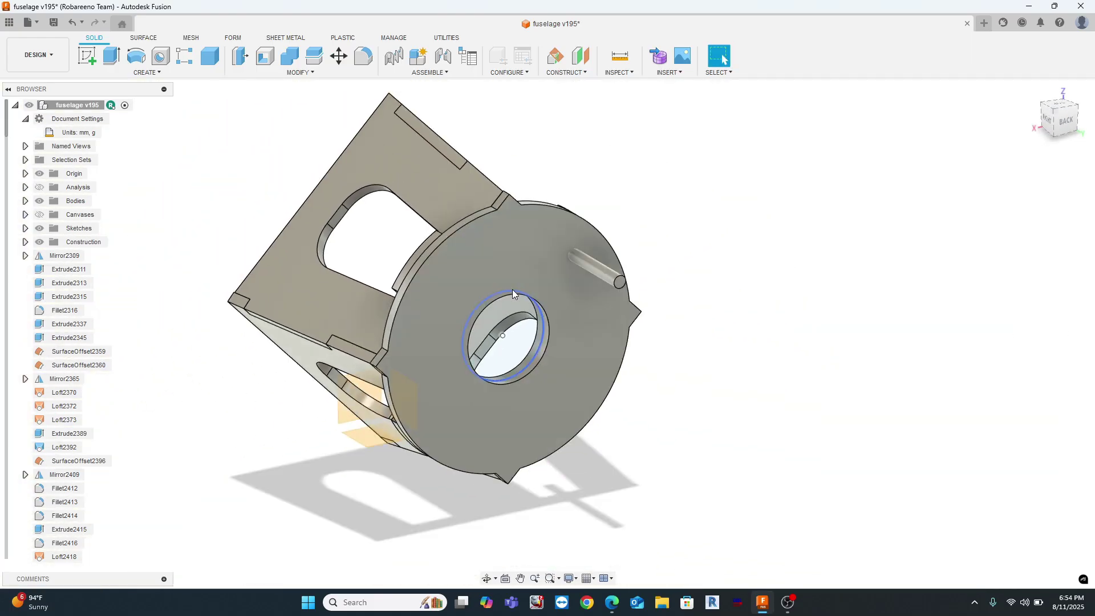
scroll(565, 342, "up", 5)
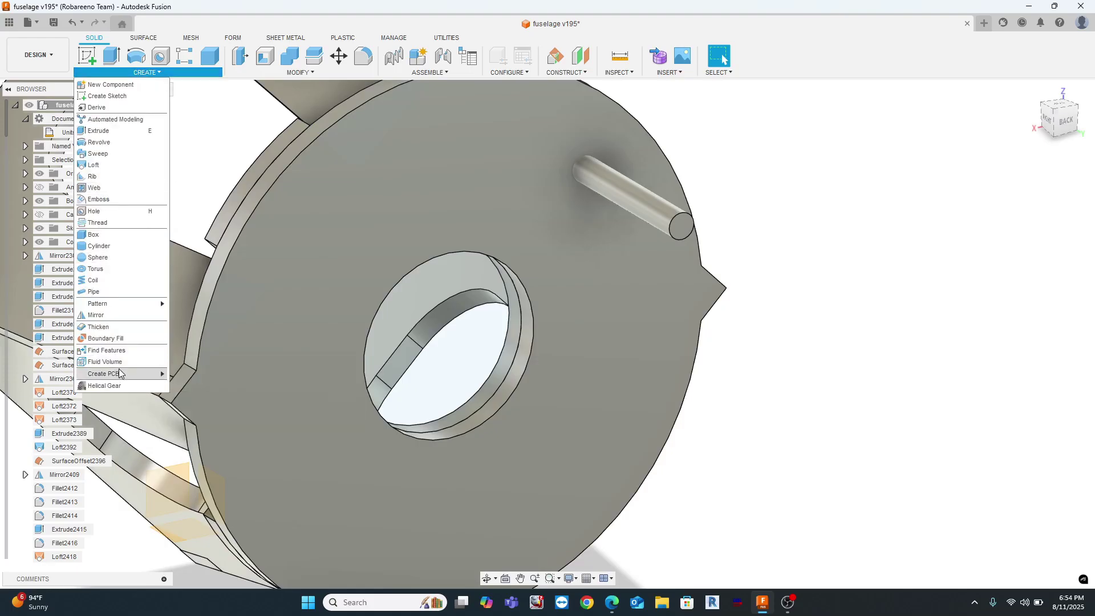
mouse_move(127, 304)
left_click(199, 315)
left_click(634, 197)
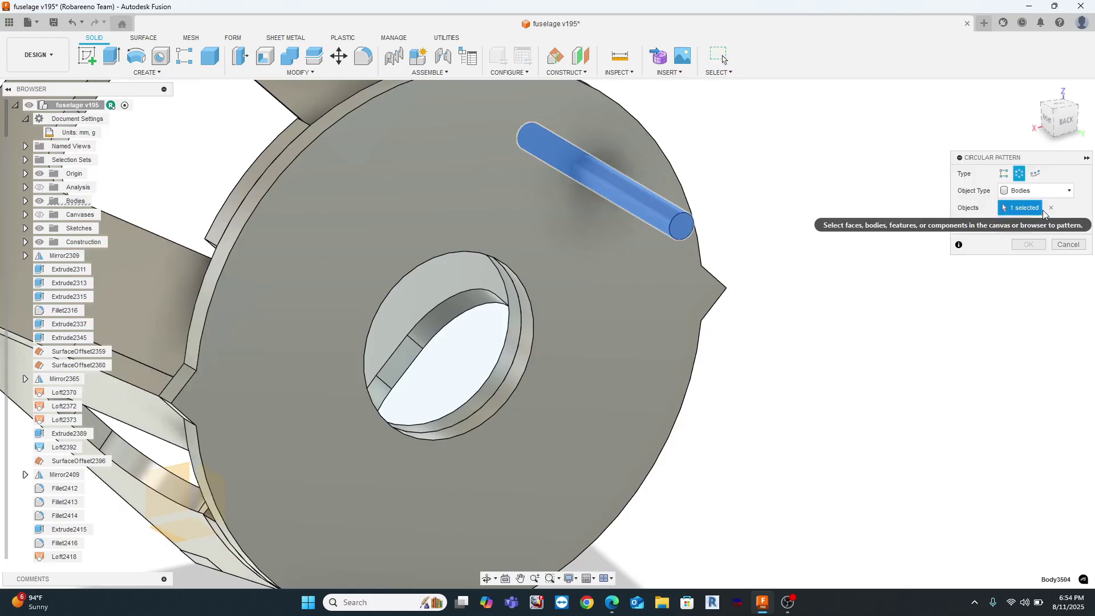
left_click(524, 375)
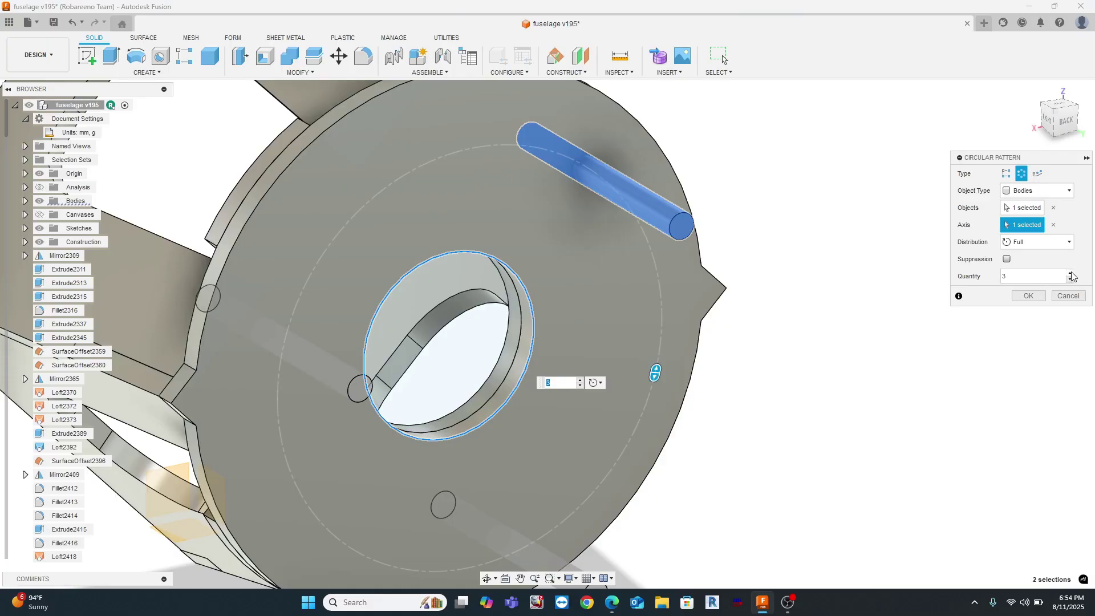
left_click(1027, 296)
Cut four bolt holes through the front disc and backing plate by extruding the four rods' end faces -46.73 mm.
scroll(749, 271, "down", 2)
middle_click_drag(750, 271, 787, 254, "shift")
left_click(647, 274)
left_click(833, 230, "ctrl")
scroll(824, 494, "up", 3)
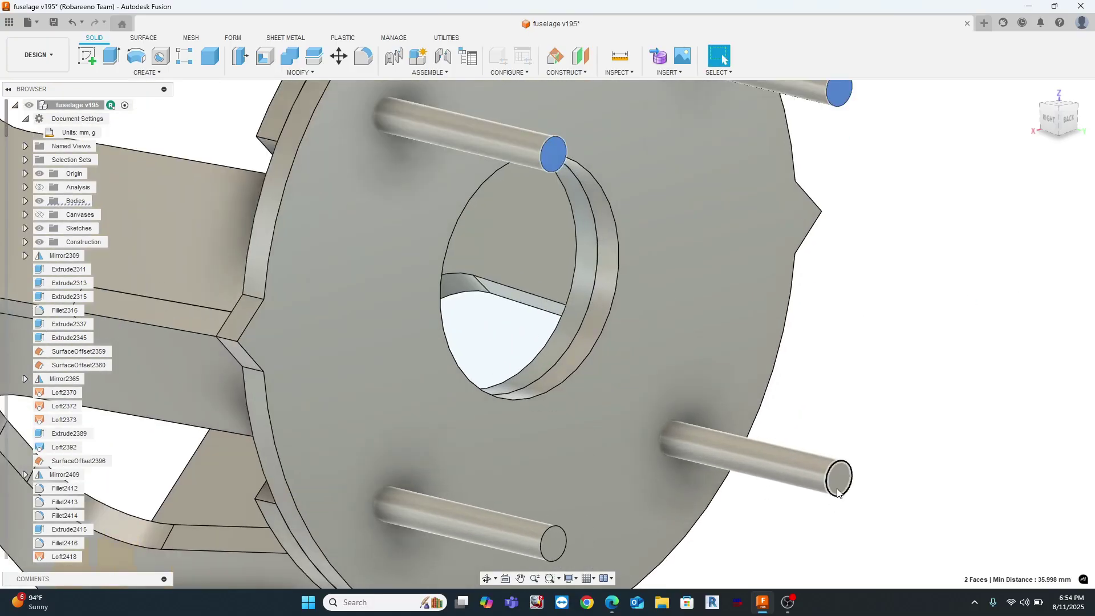
left_click(841, 479)
left_click(552, 542)
key("e")
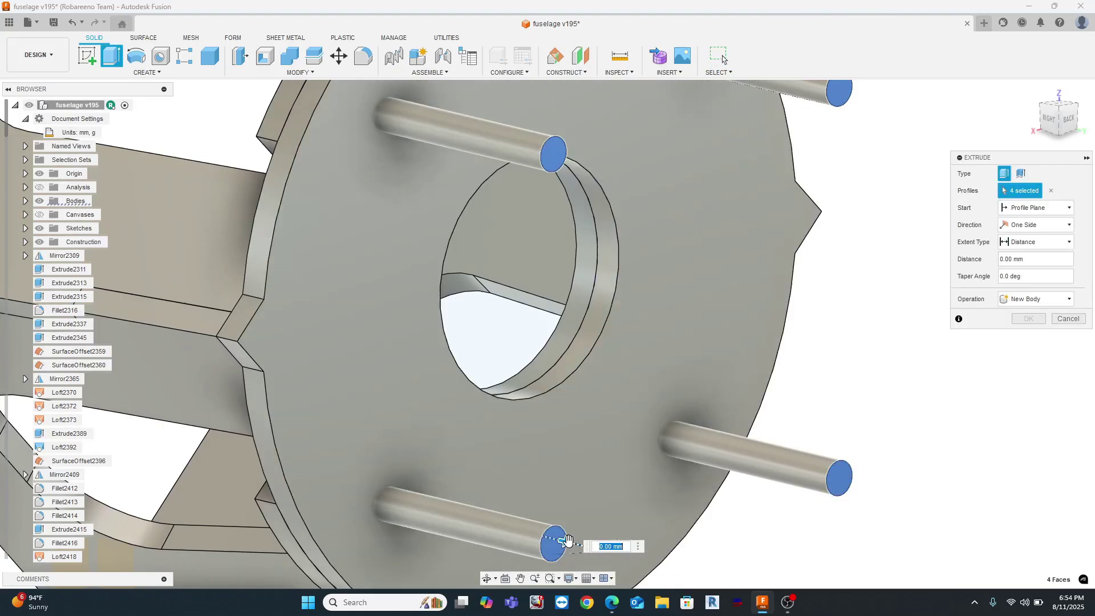
left_click_drag(422, 478, 212, 456)
scroll(484, 374, "down", 3)
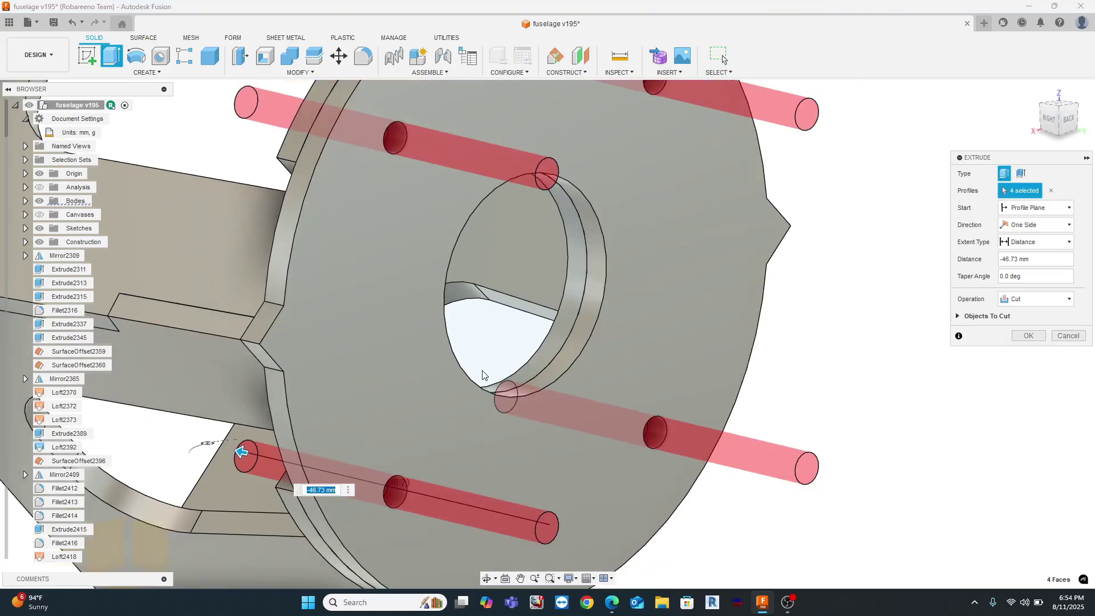
middle_click_drag(489, 366, 764, 349, "shift")
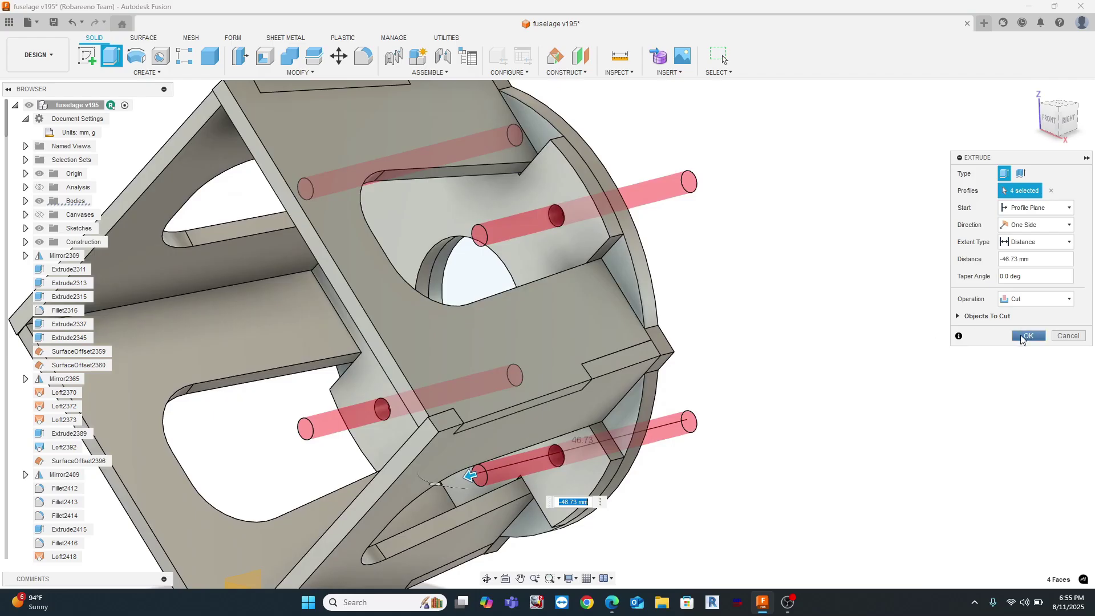
left_click(1026, 336)
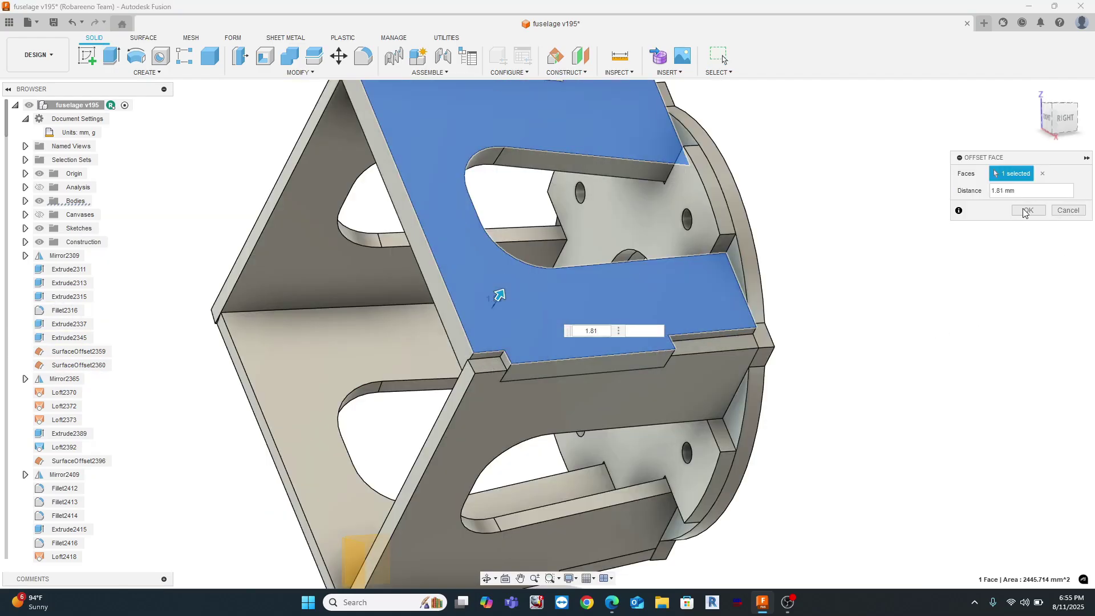
Offset the outer face of the motor mount's upper side plate by 1.81 mm.
left_click(1026, 213)
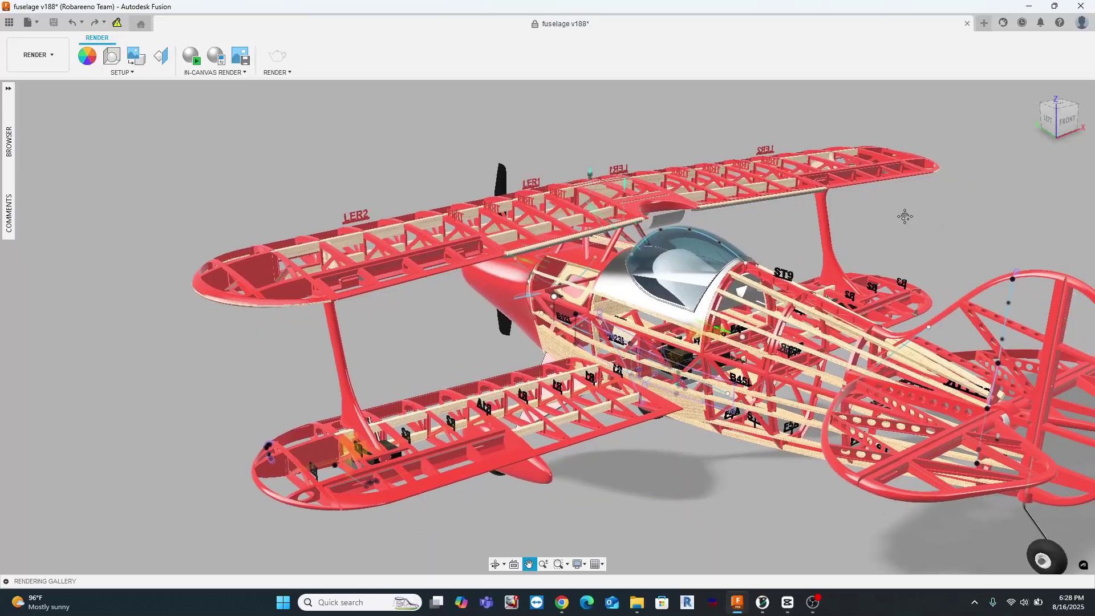
Examine the rendered biplane's overall structure and the lower wing's ribs, spars, servo area and aileron up close.
middle_click_drag(895, 252, 848, 225)
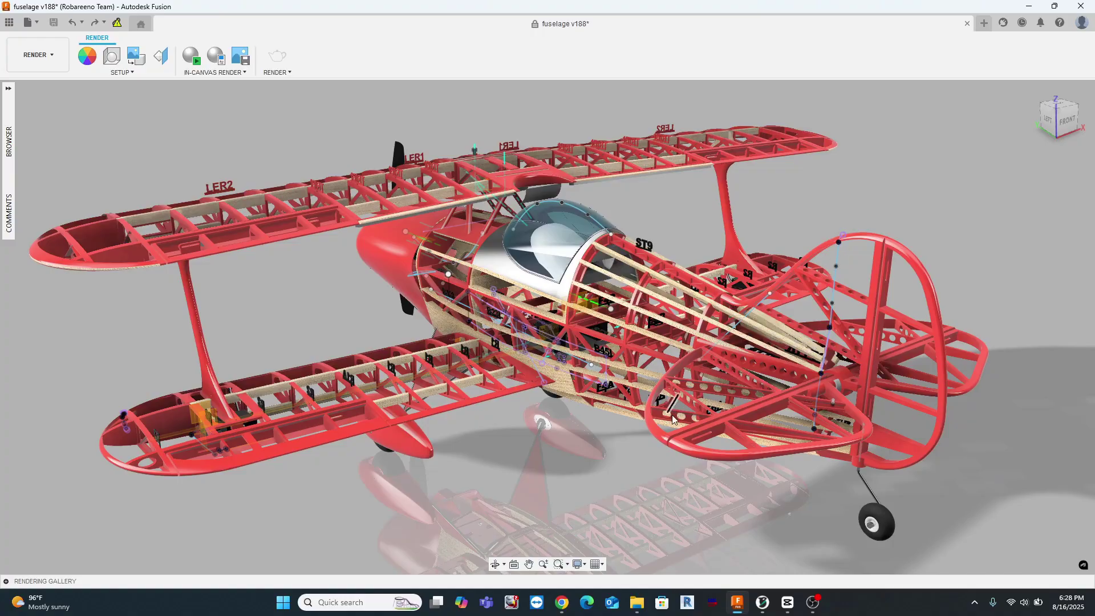
scroll(806, 409, "up", 6)
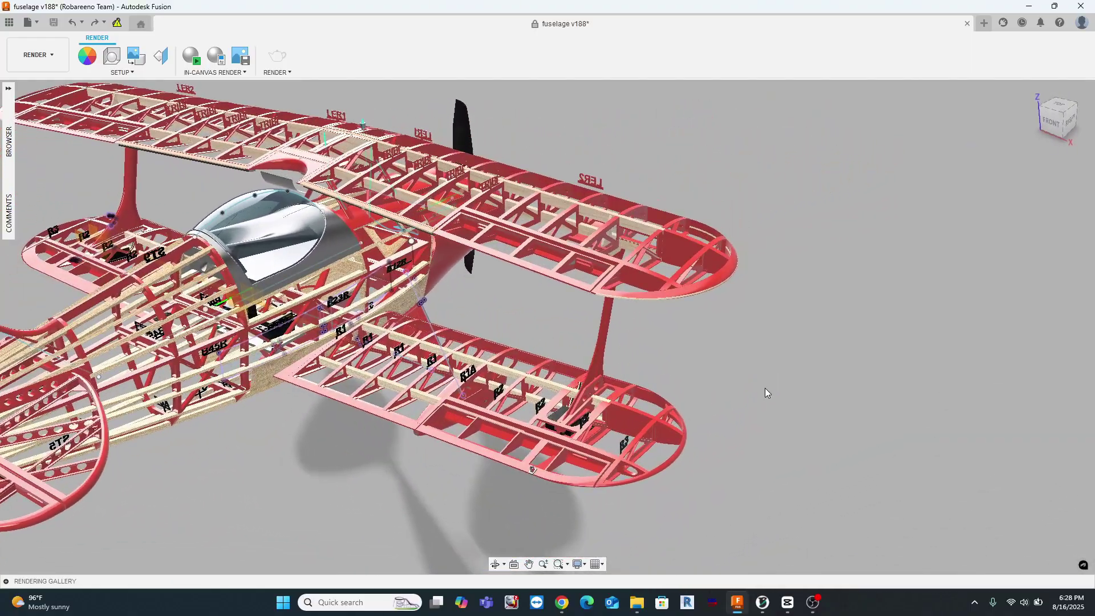
scroll(634, 507, "up", 5)
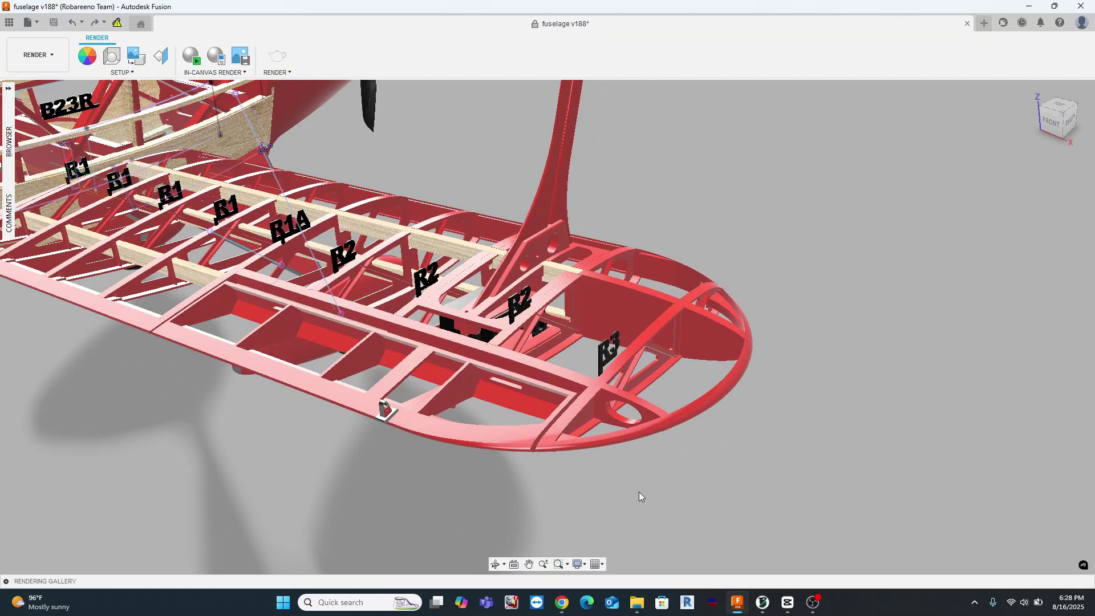
middle_click_drag(639, 492, 808, 472)
scroll(804, 424, "up", 3)
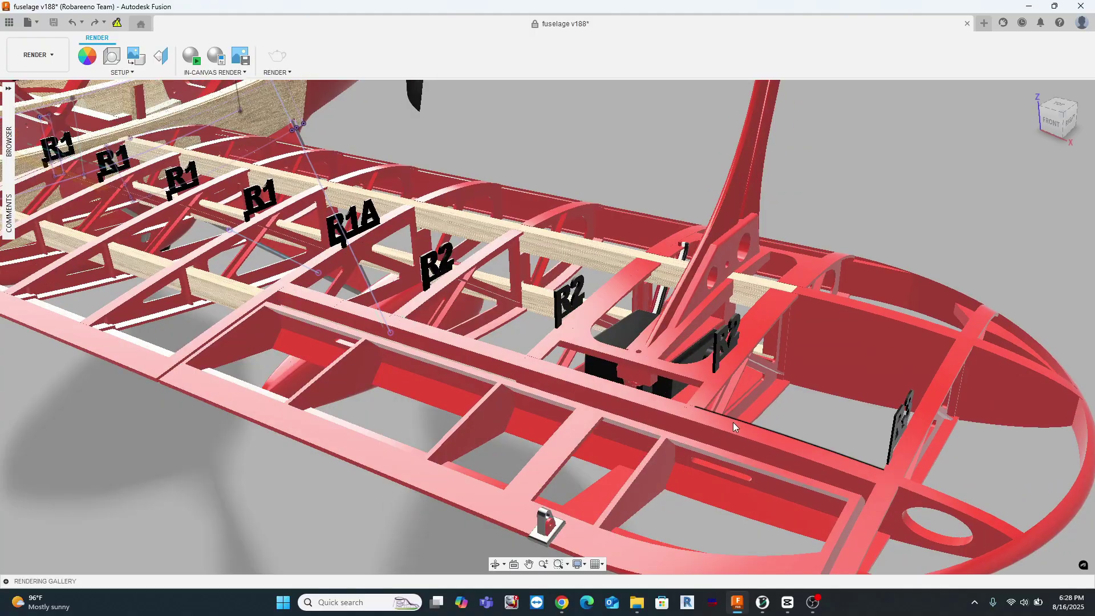
middle_click_drag(802, 423, 1029, 457)
middle_click_drag(597, 362, 854, 427)
middle_click_drag(495, 327, 665, 534)
middle_click_drag(454, 469, 663, 345)
middle_click_drag(480, 461, 682, 293)
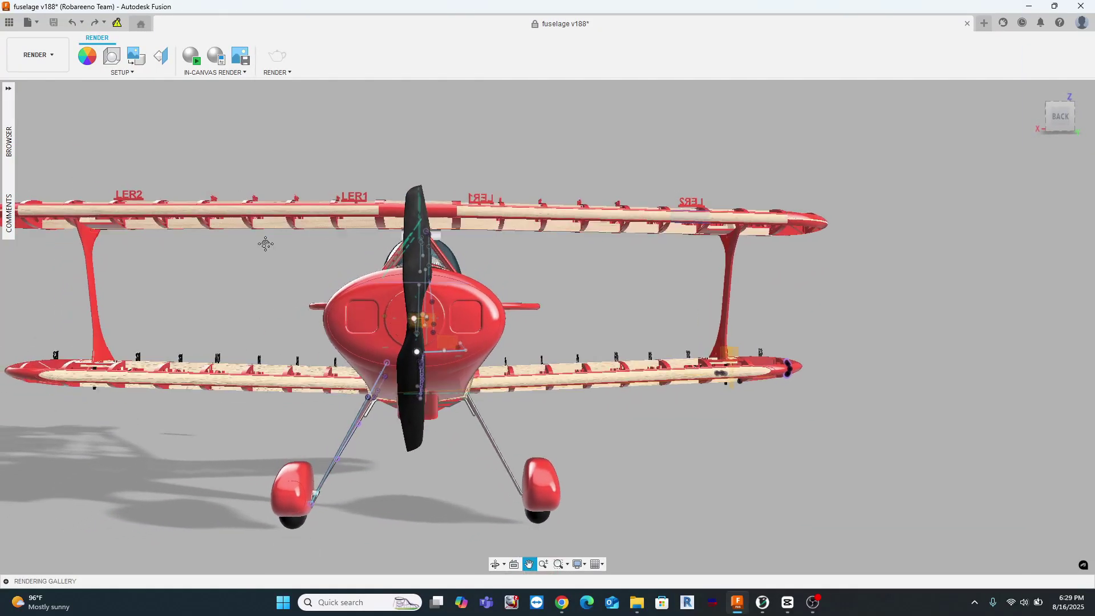
Examine the rendered biplane from the nose and around the cockpit, fuselage framework and cowling.
middle_click_drag(268, 244, 541, 298, "shift")
middle_click_drag(326, 299, 279, 302, "shift")
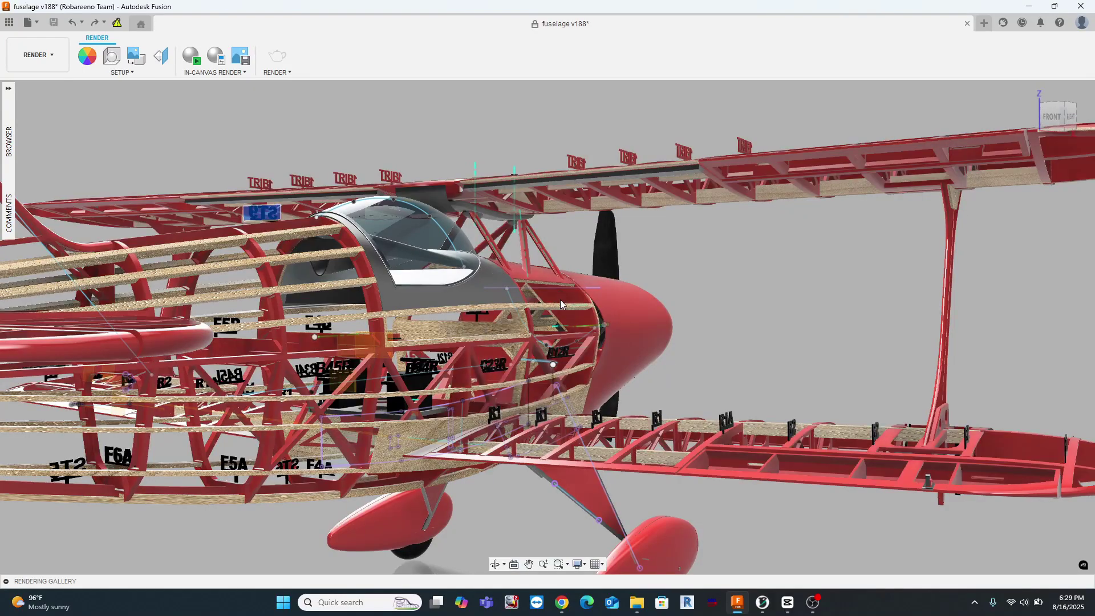
middle_click_drag(560, 298, 399, 320)
scroll(616, 313, "down", 5)
middle_click_drag(661, 315, 491, 316)
scroll(476, 305, "up", 5)
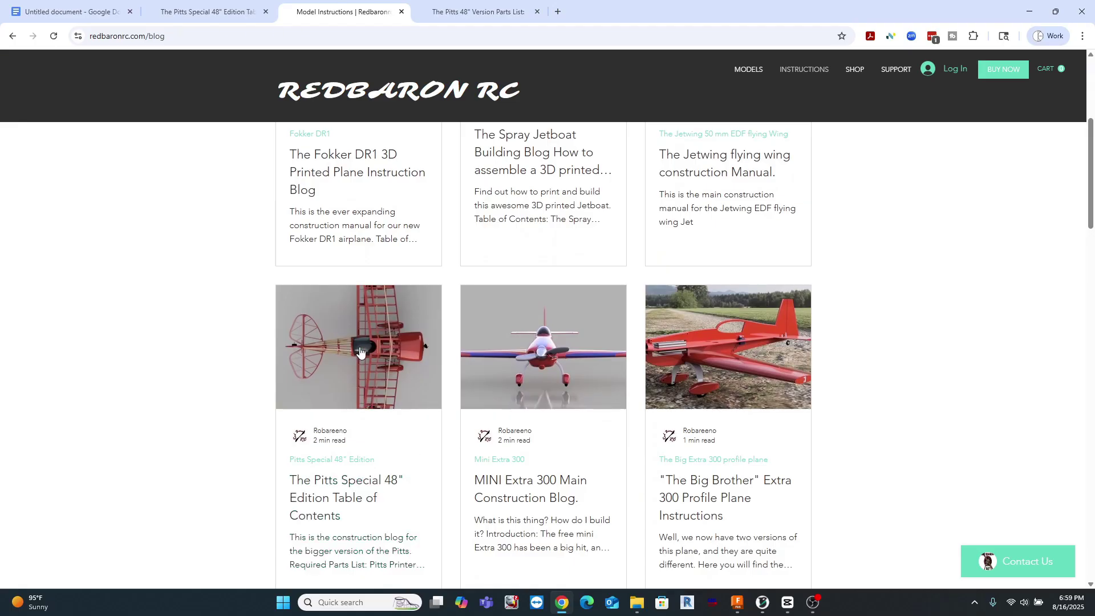
In Chrome, open the Pitts Special 48" Edition contents on the Redbaron RC blog and read through its Fuselage Printing and Assembly article.
left_click(360, 352)
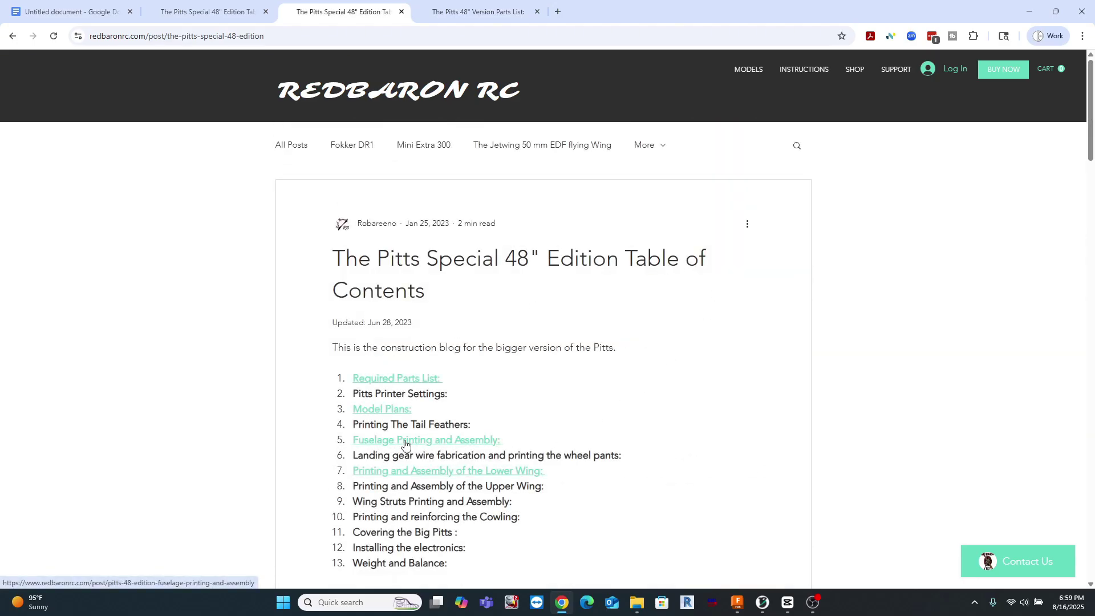
left_click(408, 444)
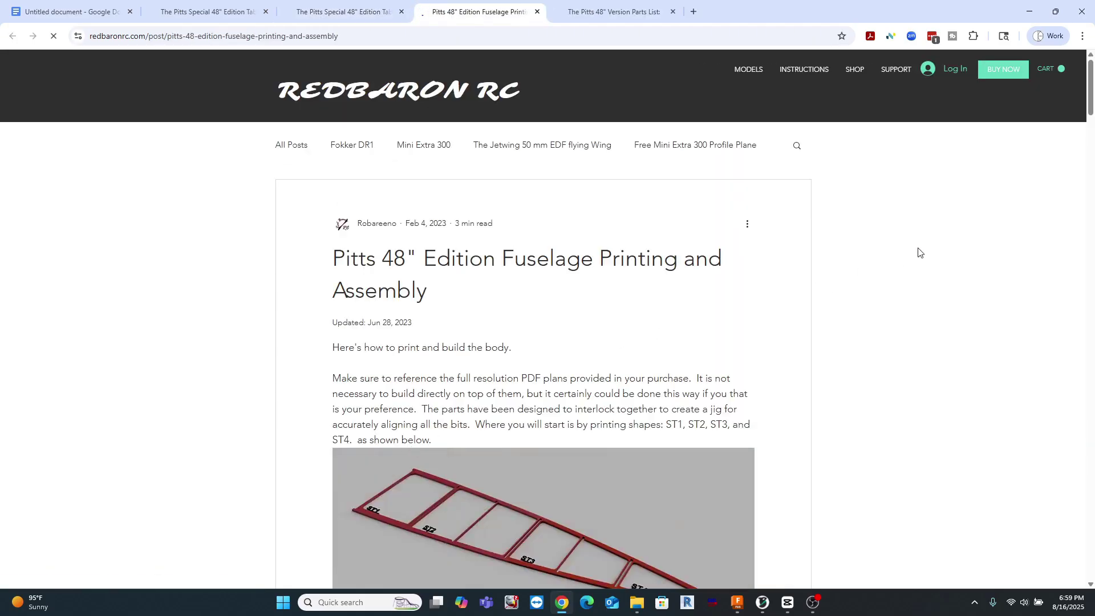
scroll(908, 277, "down", 4)
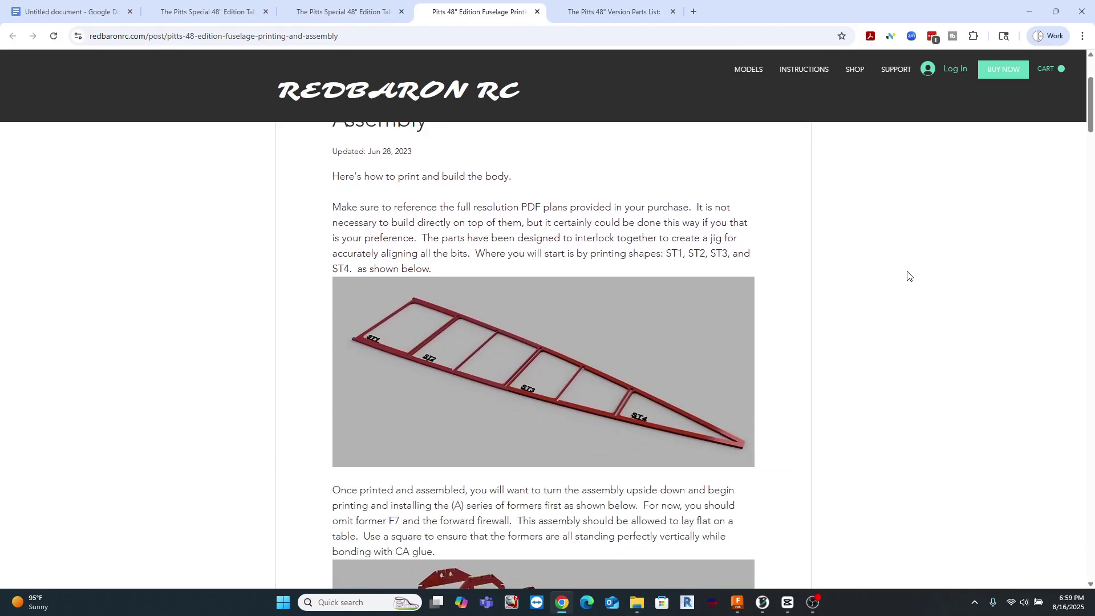
scroll(908, 277, "down", 3)
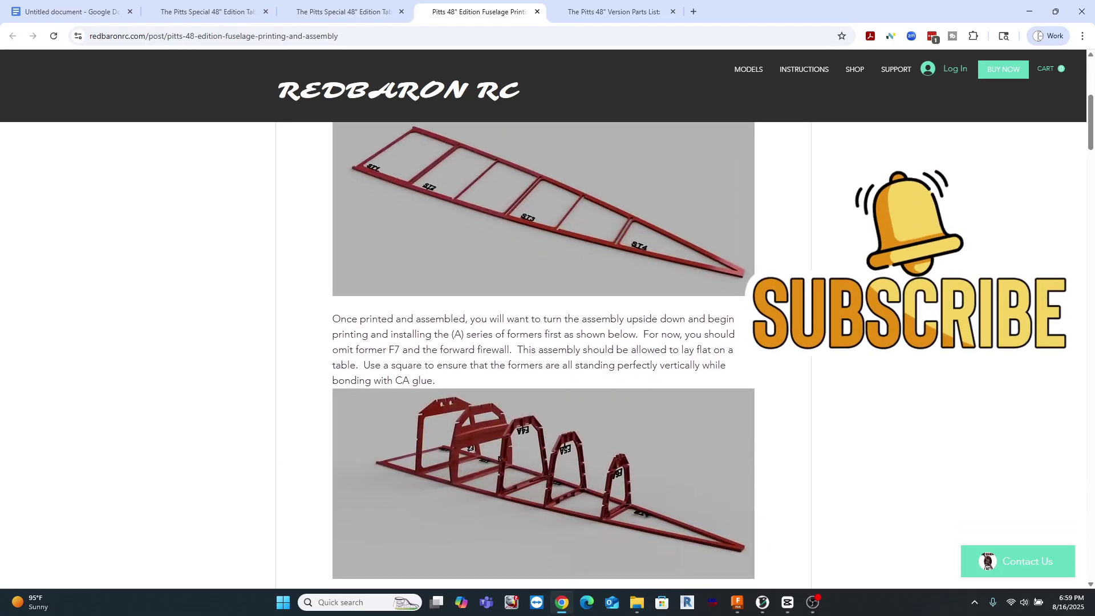
scroll(543, 353, "down", 4)
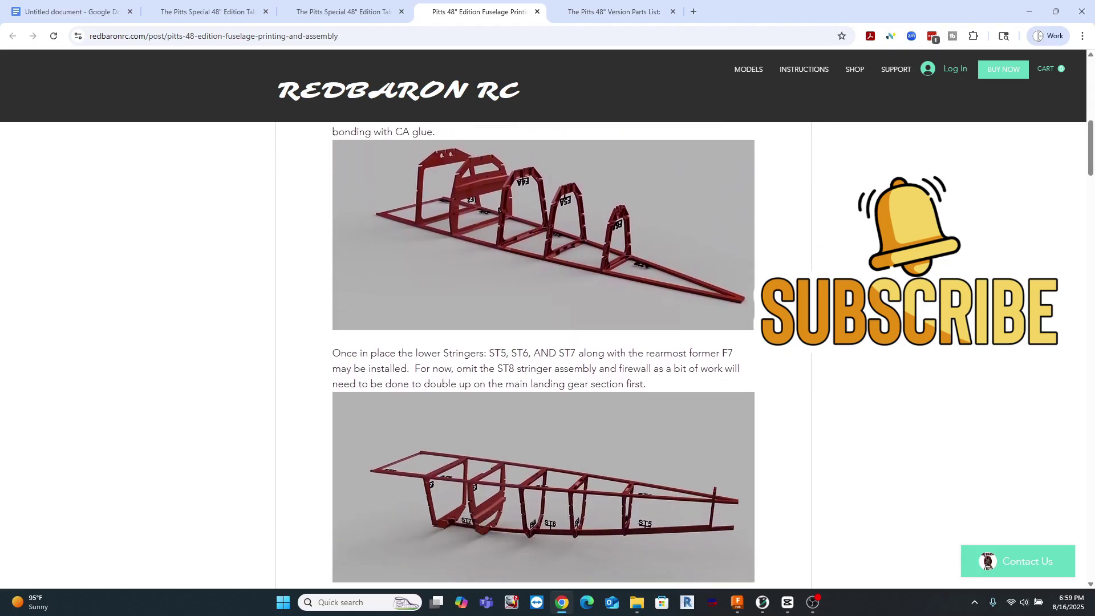
scroll(543, 354, "down", 4)
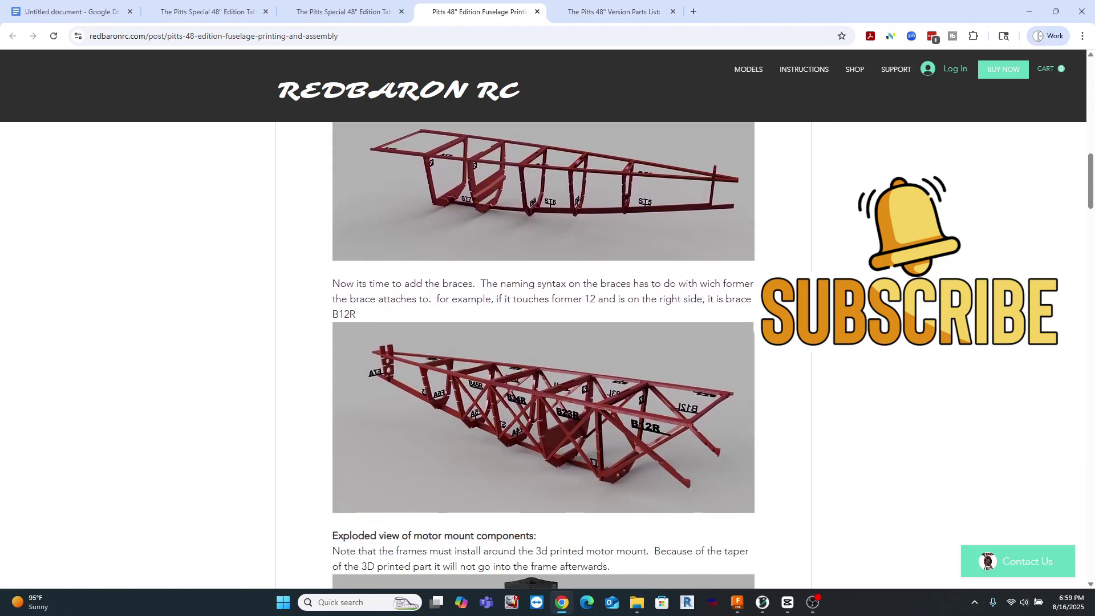
scroll(542, 353, "down", 2)
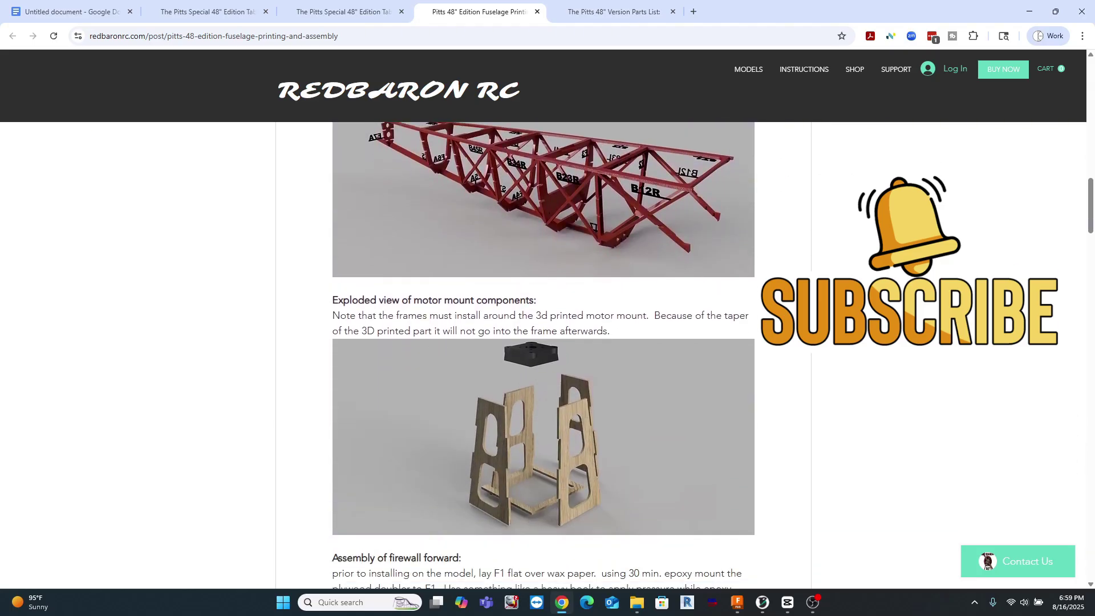
scroll(914, 272, "down", 2)
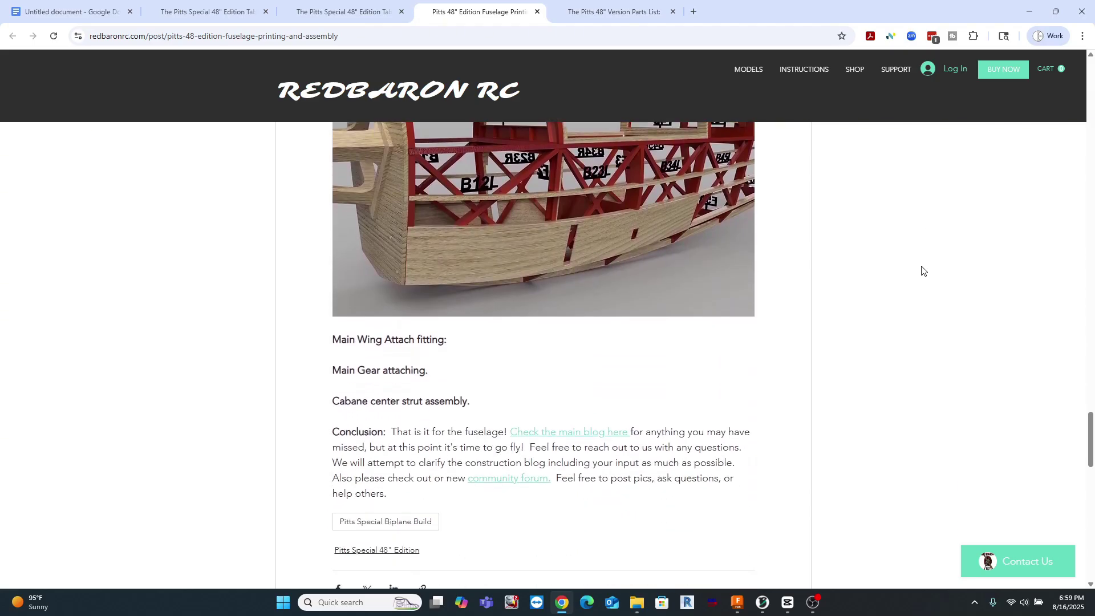
scroll(923, 271, "down", 5)
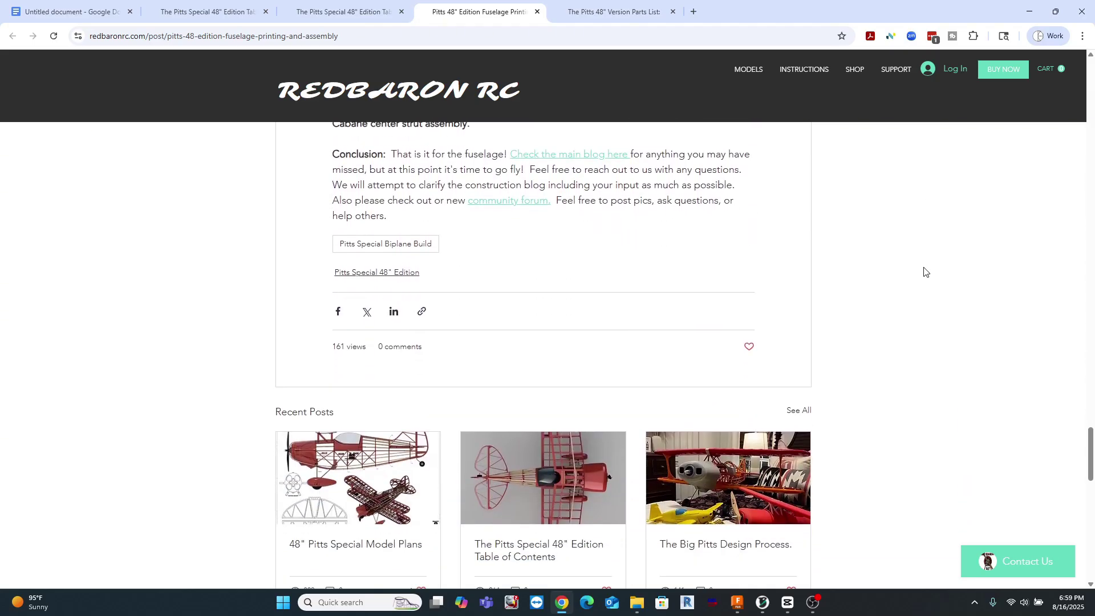